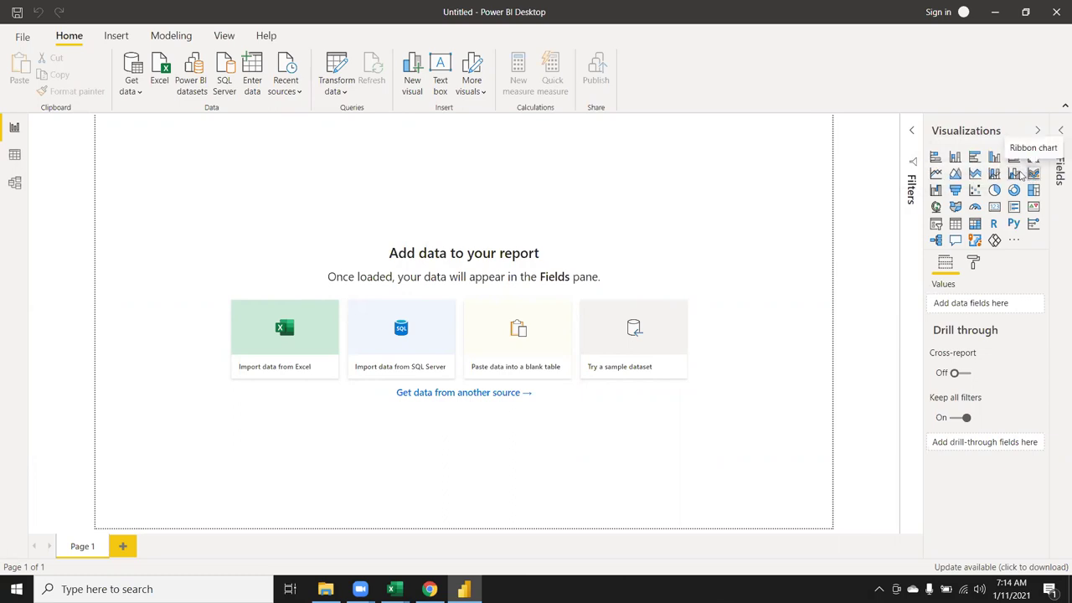
- Import the DataP.xlsm workbook from the Downloads folder so the Navigator lists its sheets
{"action": "left_click", "coordinate": [322, 323]}
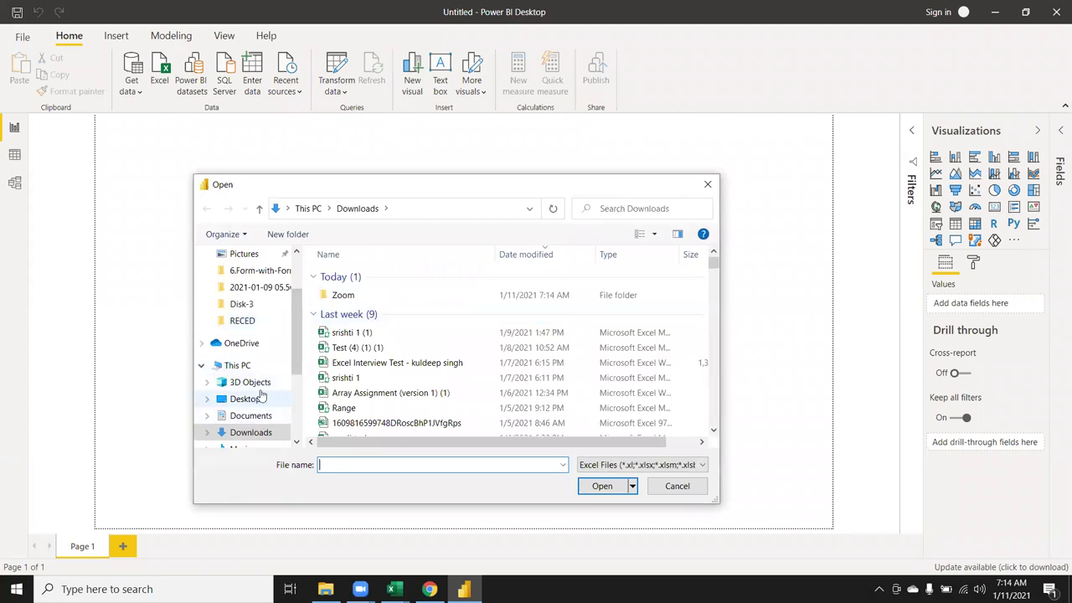
{"action": "left_click", "coordinate": [244, 399]}
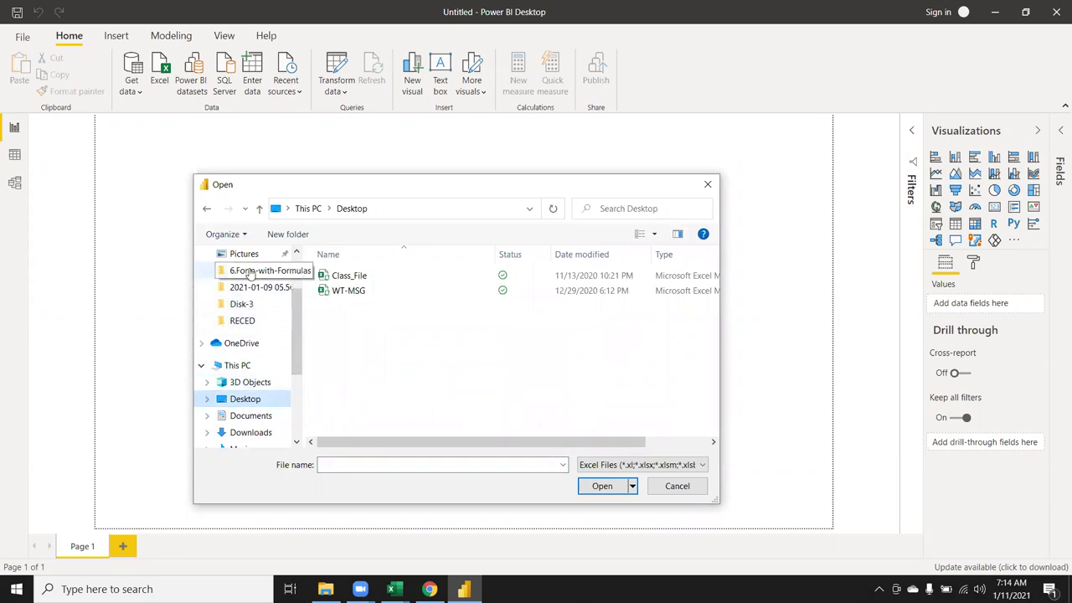
{"action": "left_click", "coordinate": [255, 432]}
{"action": "scroll", "coordinate": [375, 378], "scroll_direction": "down", "scroll_amount": 2}
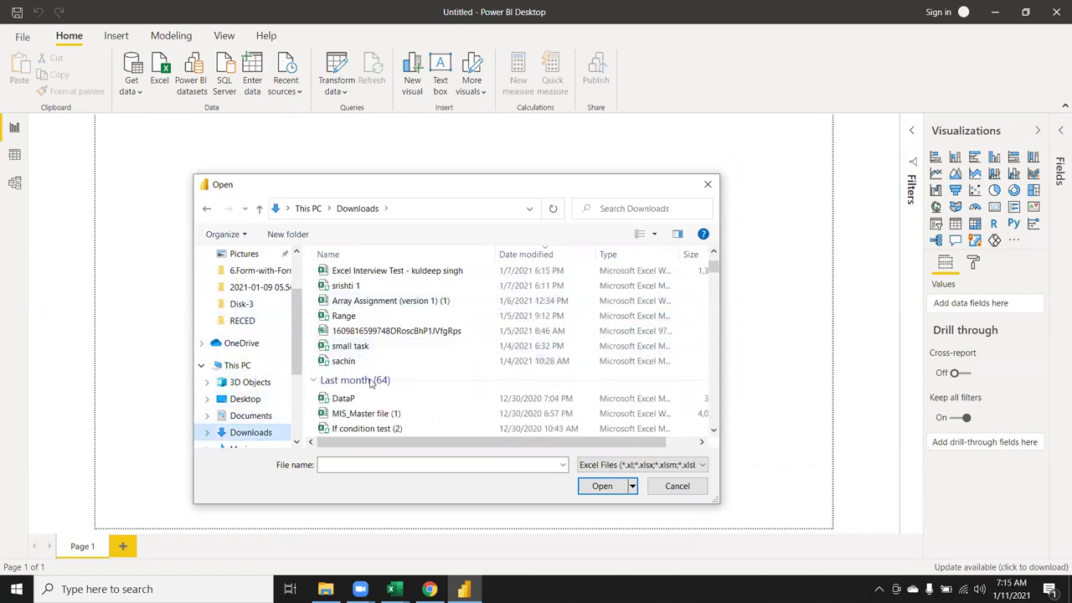
{"action": "left_click", "coordinate": [375, 400]}
{"action": "left_click", "coordinate": [610, 490]}
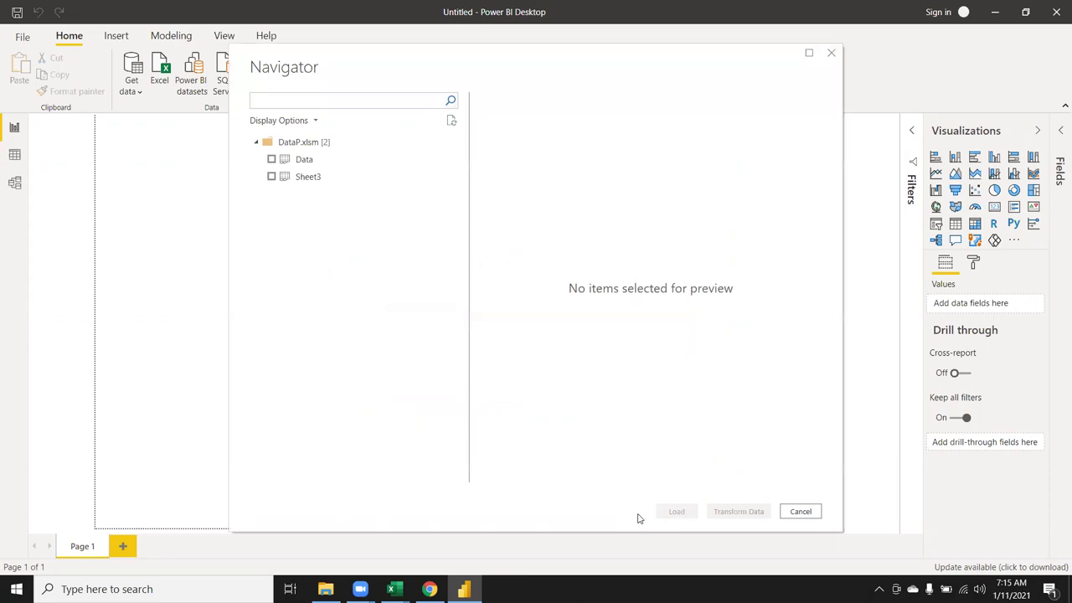
- Preview and tick the Data sheet of DataP.xlsm, then load it into the report
{"action": "left_click", "coordinate": [302, 160]}
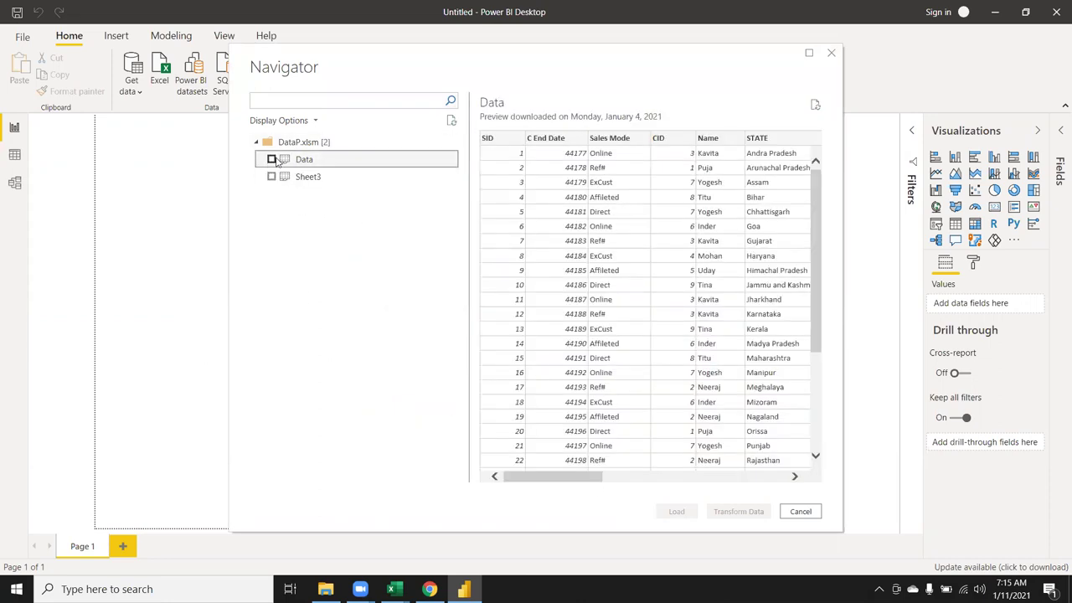
{"action": "left_click", "coordinate": [271, 159]}
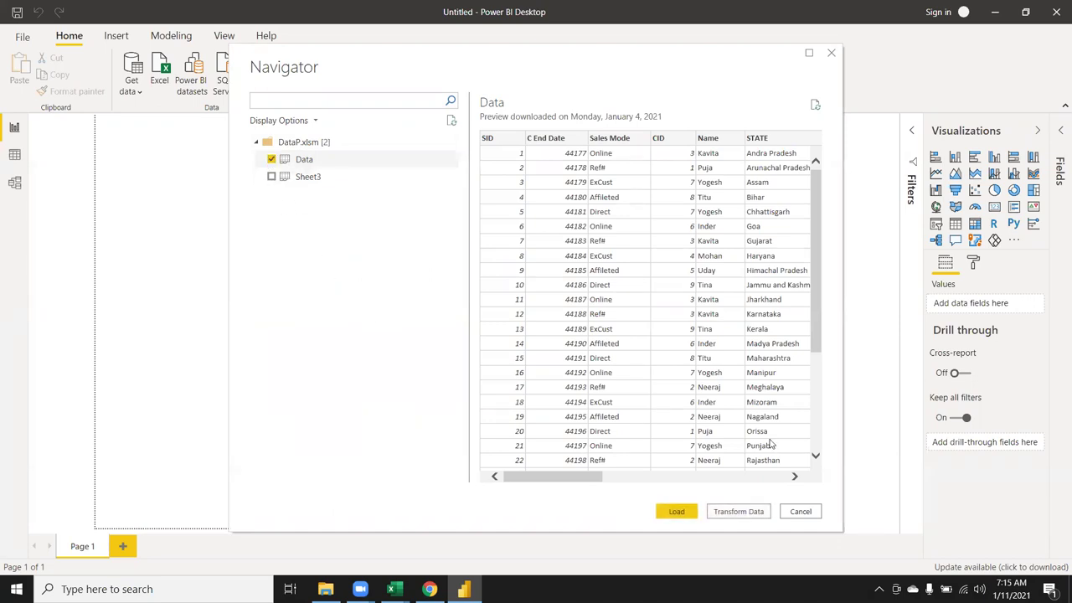
{"action": "left_click", "coordinate": [678, 512]}
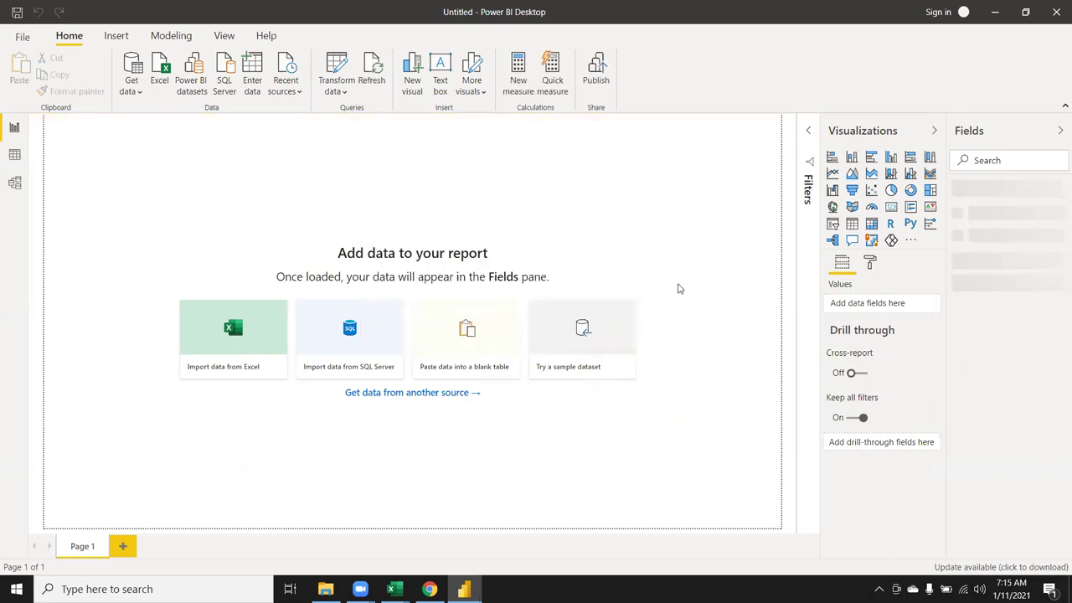
- Add a line chart with C End Date on the axis and Qty as values, widened across the page
{"action": "left_click", "coordinate": [834, 174]}
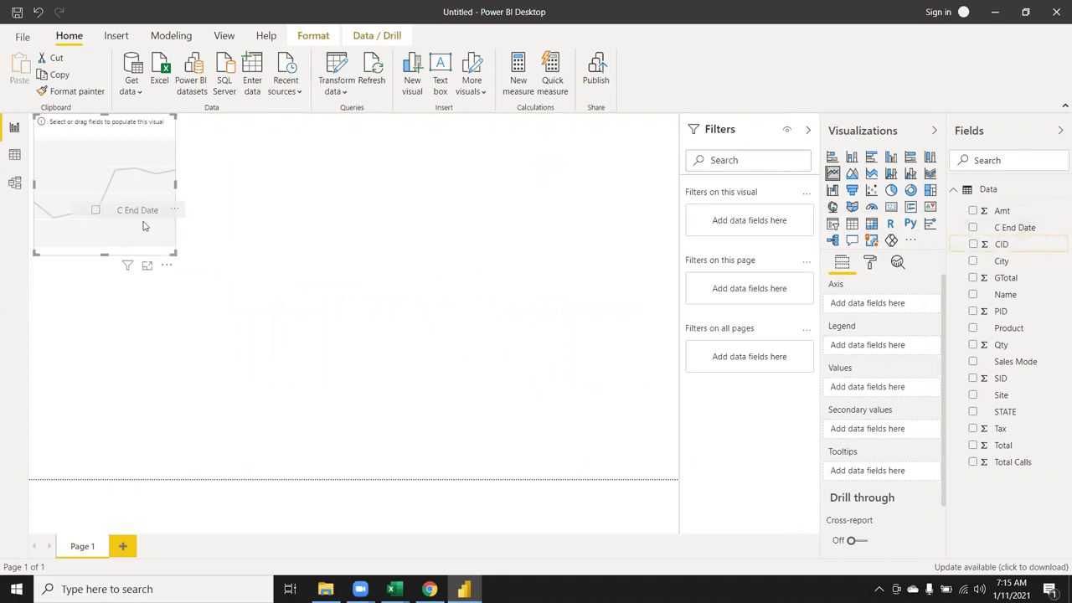
{"action": "left_click_drag", "start_coordinate": [657, 273], "coordinate": [142, 219]}
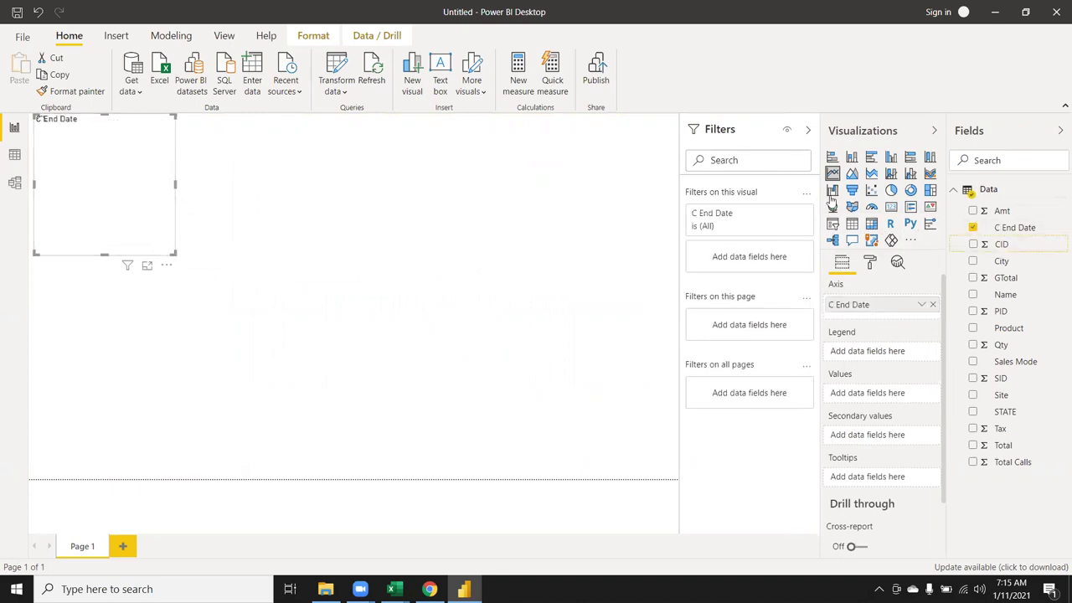
{"action": "mouse_move", "coordinate": [1022, 347]}
{"action": "left_mouse_down"}
{"action": "mouse_move", "coordinate": [118, 176]}
{"action": "mouse_move", "coordinate": [141, 238]}
{"action": "left_mouse_up"}
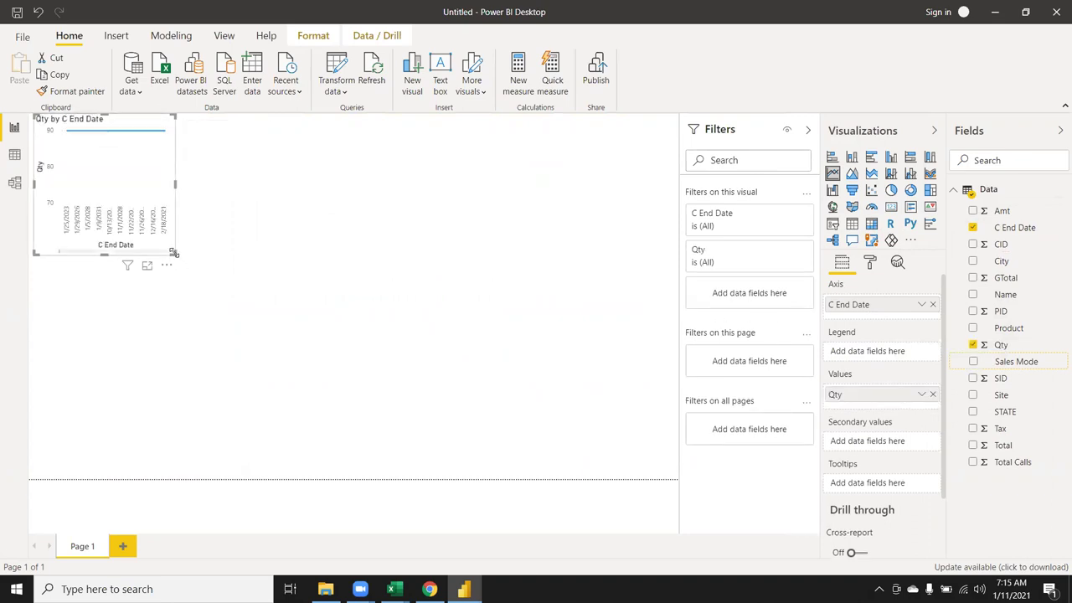
{"action": "left_click_drag", "start_coordinate": [174, 256], "coordinate": [644, 354]}
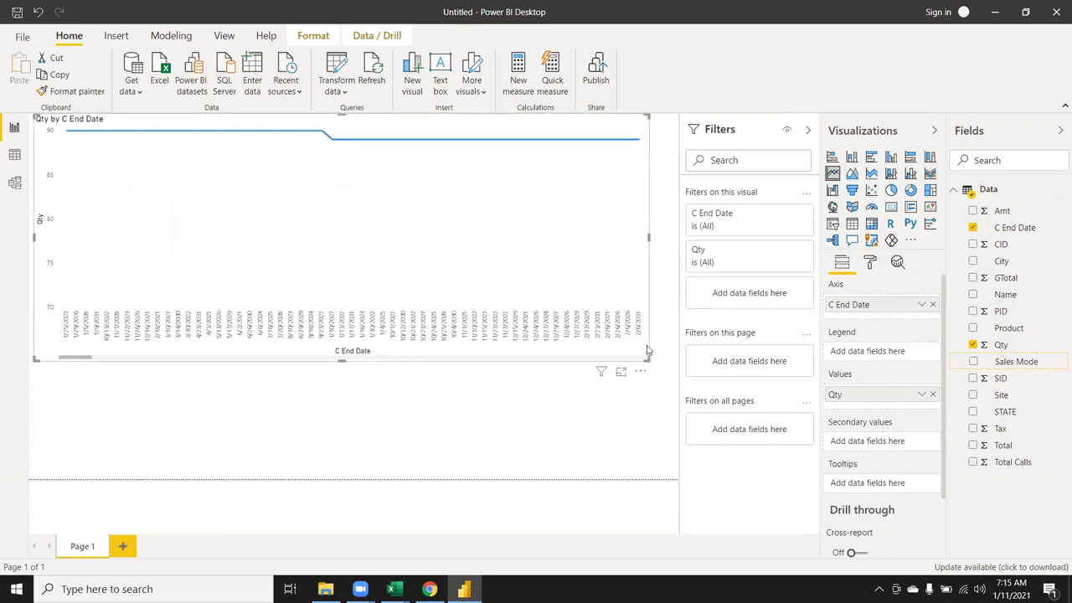
{"action": "left_click", "coordinate": [920, 395]}
{"action": "mouse_move", "coordinate": [951, 372]}
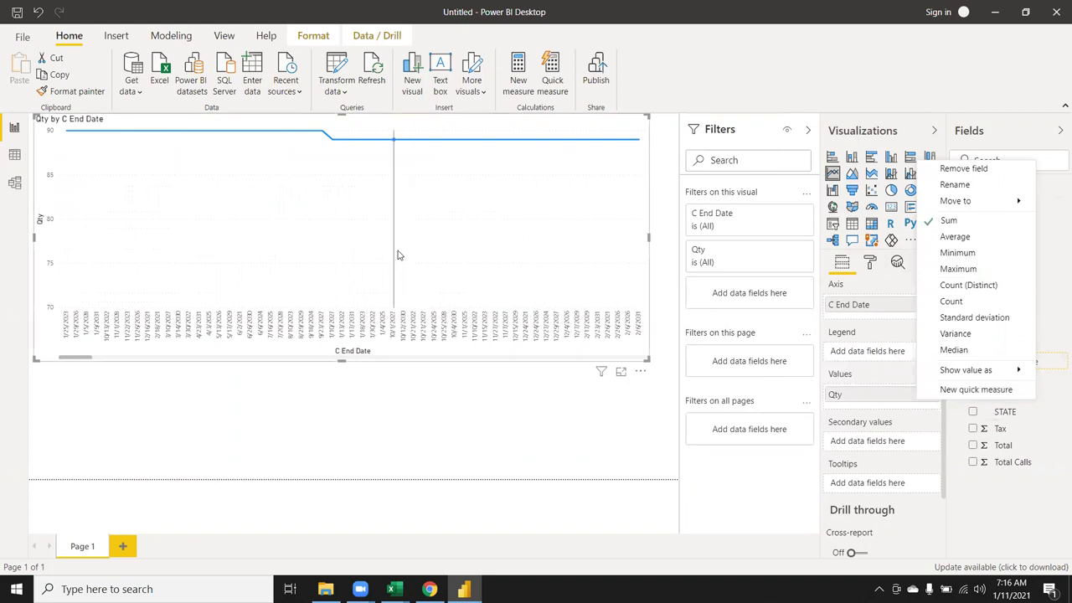
{"action": "left_click", "coordinate": [480, 359]}
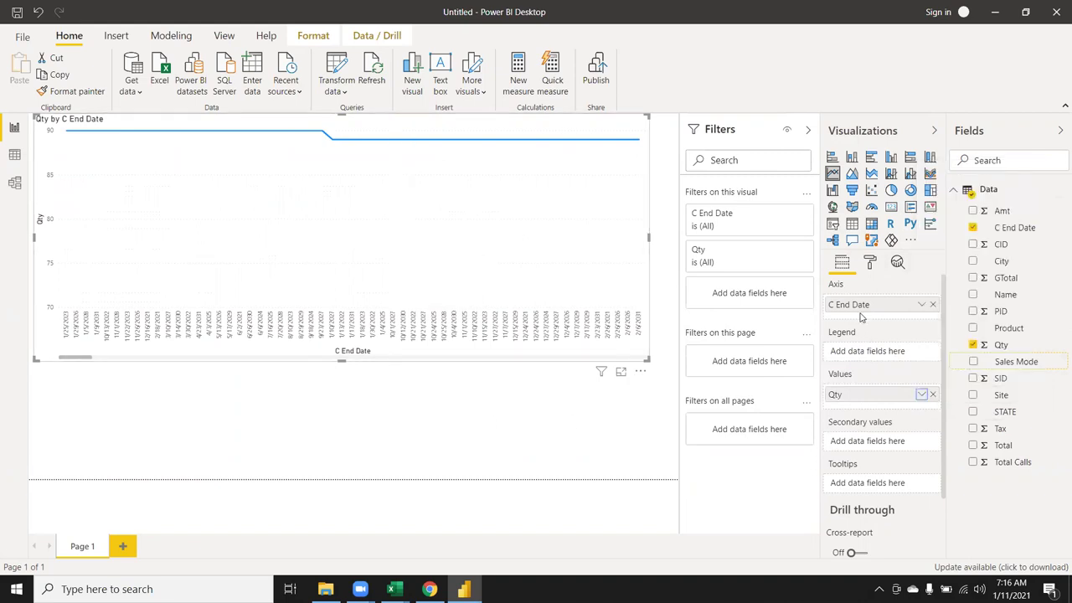
{"action": "left_click_drag", "start_coordinate": [856, 405], "coordinate": [856, 406]}
- Replace C End Date with Sales Mode on the line chart's axis
{"action": "left_click", "coordinate": [967, 230]}
{"action": "left_click", "coordinate": [971, 229]}
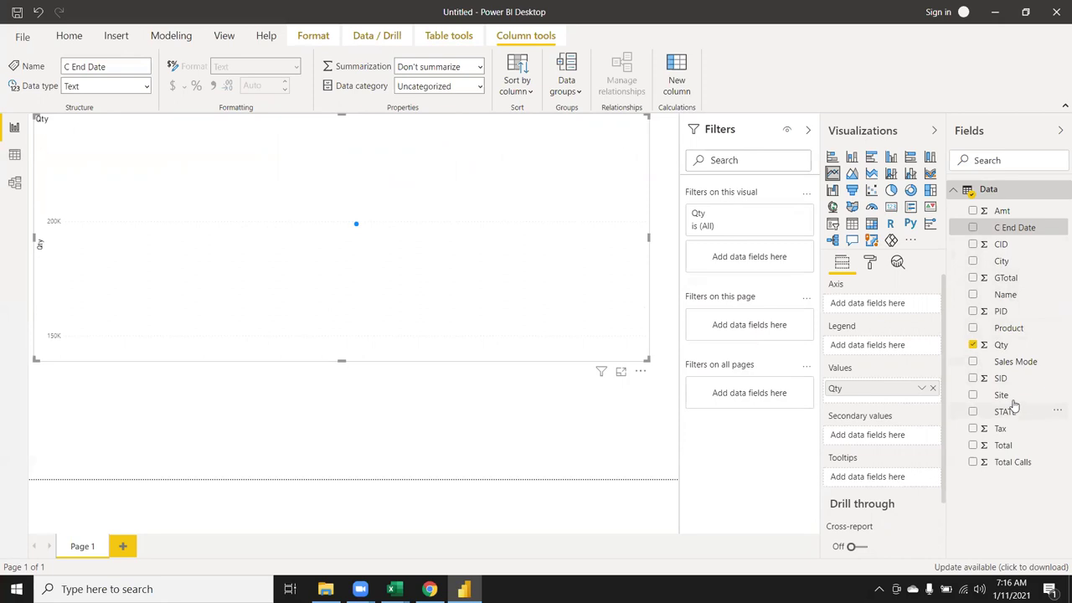
{"action": "left_click_drag", "start_coordinate": [1015, 360], "coordinate": [878, 308]}
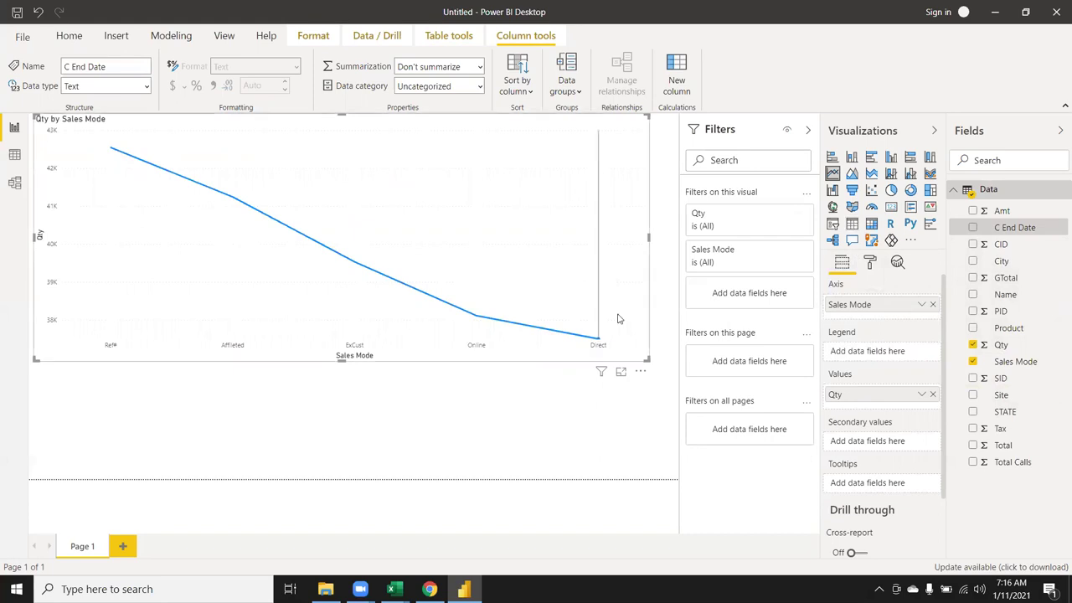
- Compare the area and line versions of the Qty by Sales Mode chart, settling on stacked area
{"action": "left_click", "coordinate": [850, 174]}
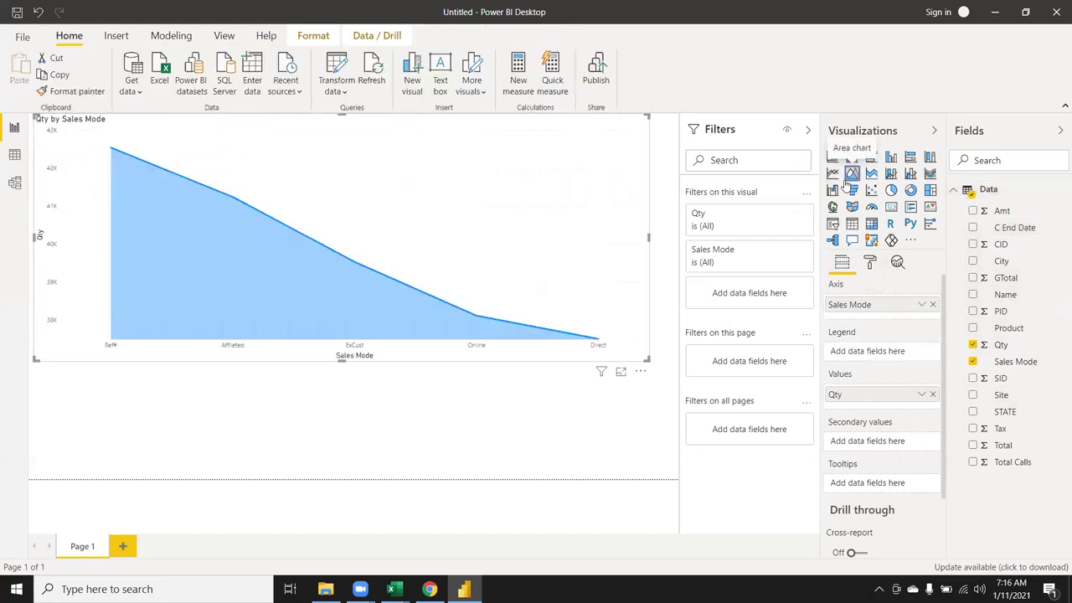
{"action": "left_click", "coordinate": [833, 175]}
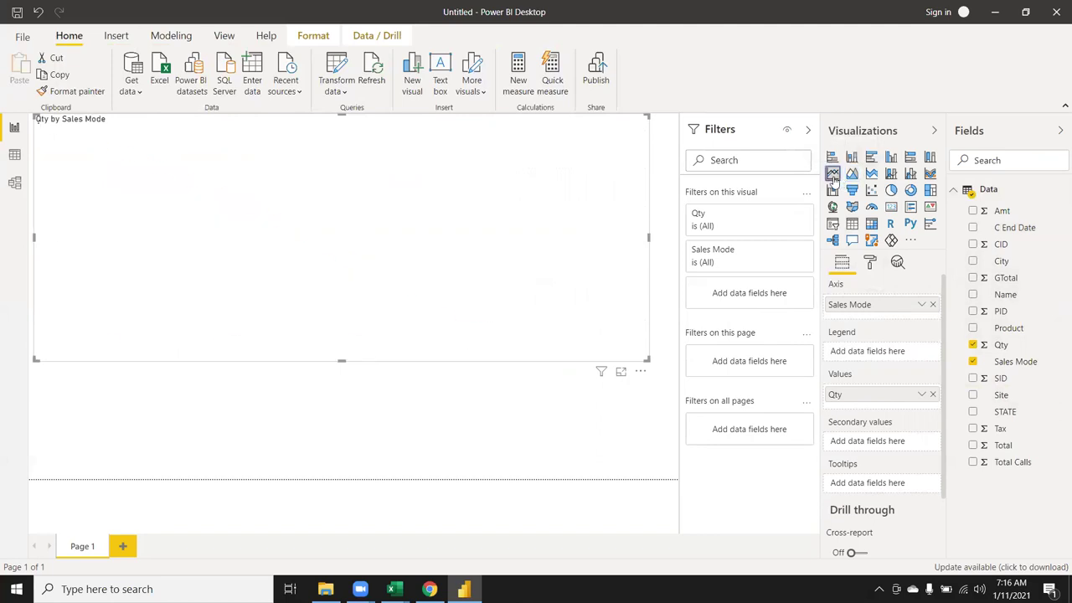
{"action": "left_click", "coordinate": [851, 175]}
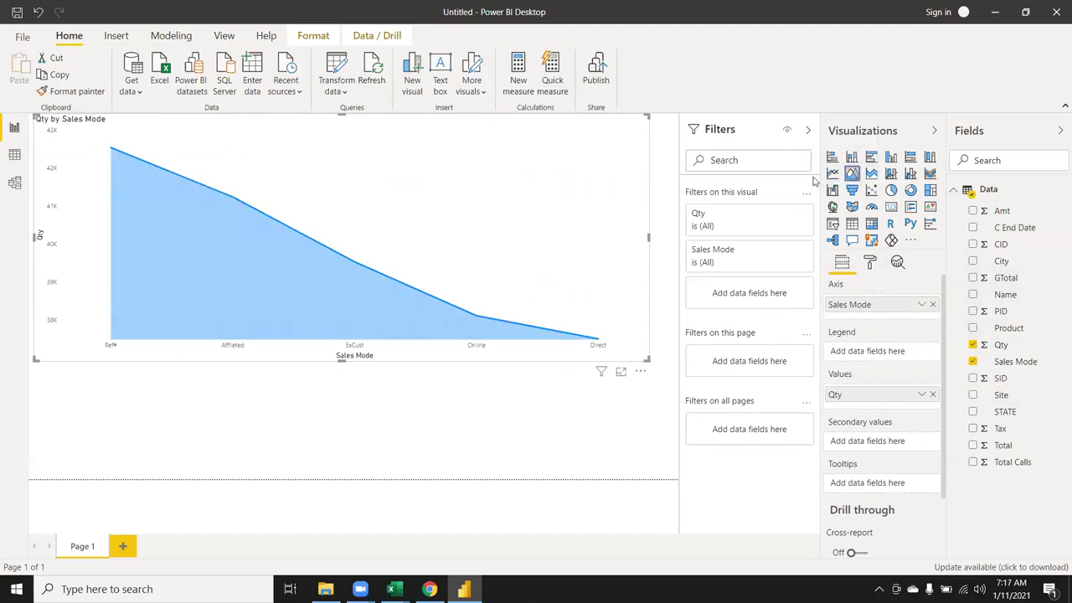
{"action": "left_click", "coordinate": [833, 175]}
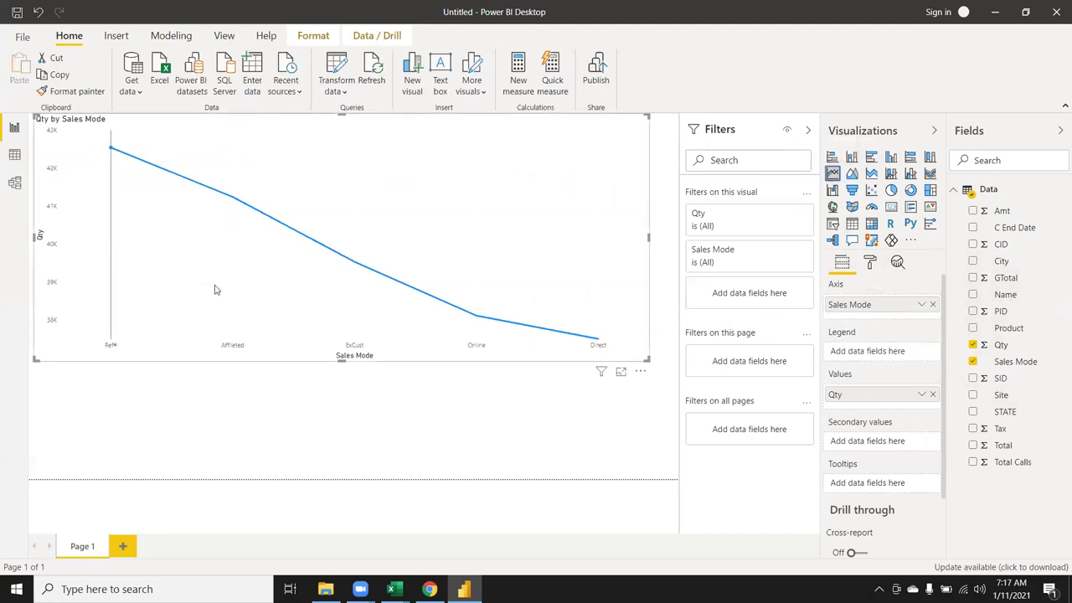
{"action": "left_click", "coordinate": [851, 173]}
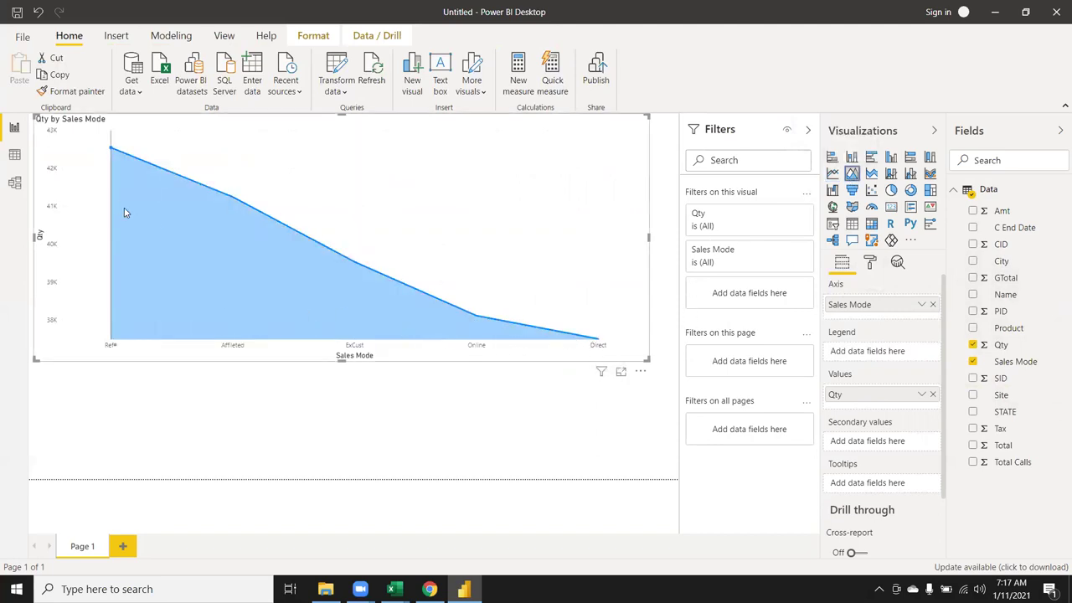
{"action": "mouse_move", "coordinate": [620, 314]}
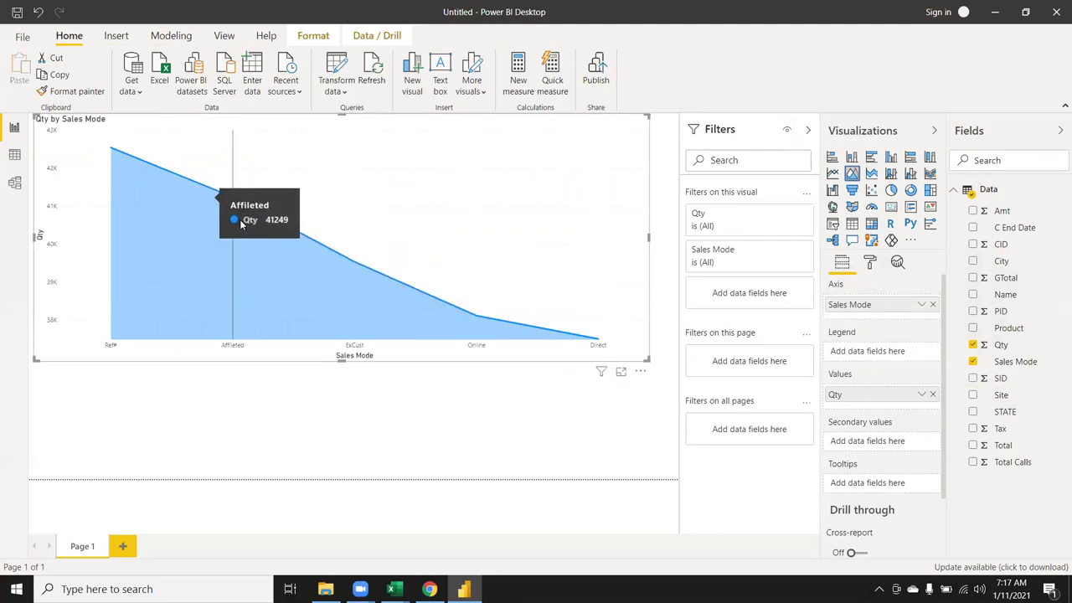
{"action": "left_click", "coordinate": [873, 174]}
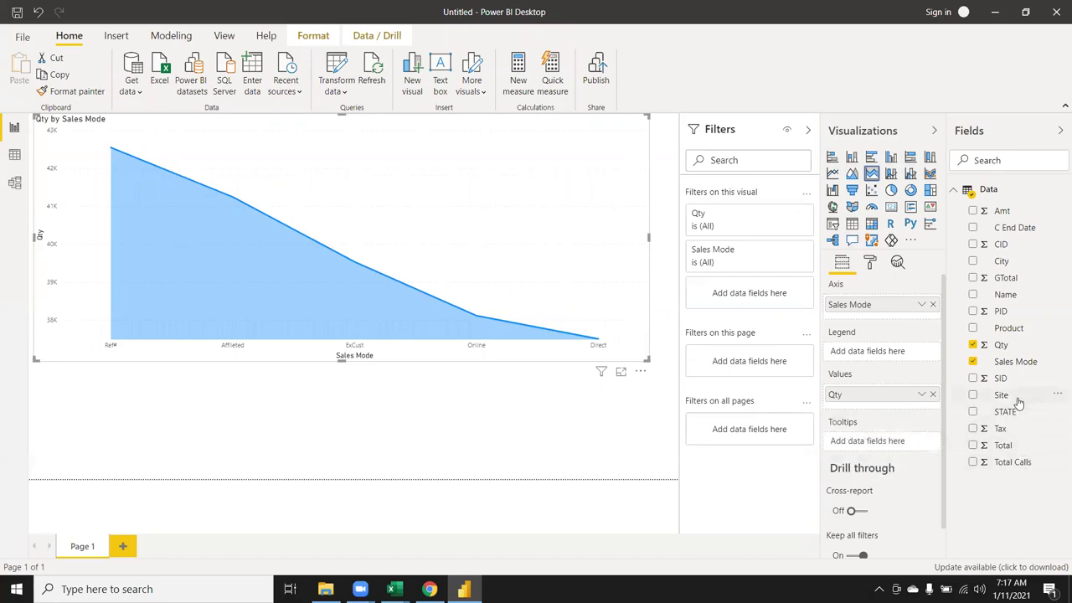
- Put Name in the legend to split Qty by person, then show it as a line chart
{"action": "mouse_move", "coordinate": [1009, 294]}
{"action": "left_mouse_down"}
{"action": "mouse_move", "coordinate": [869, 339]}
{"action": "mouse_move", "coordinate": [884, 322]}
{"action": "left_mouse_up"}
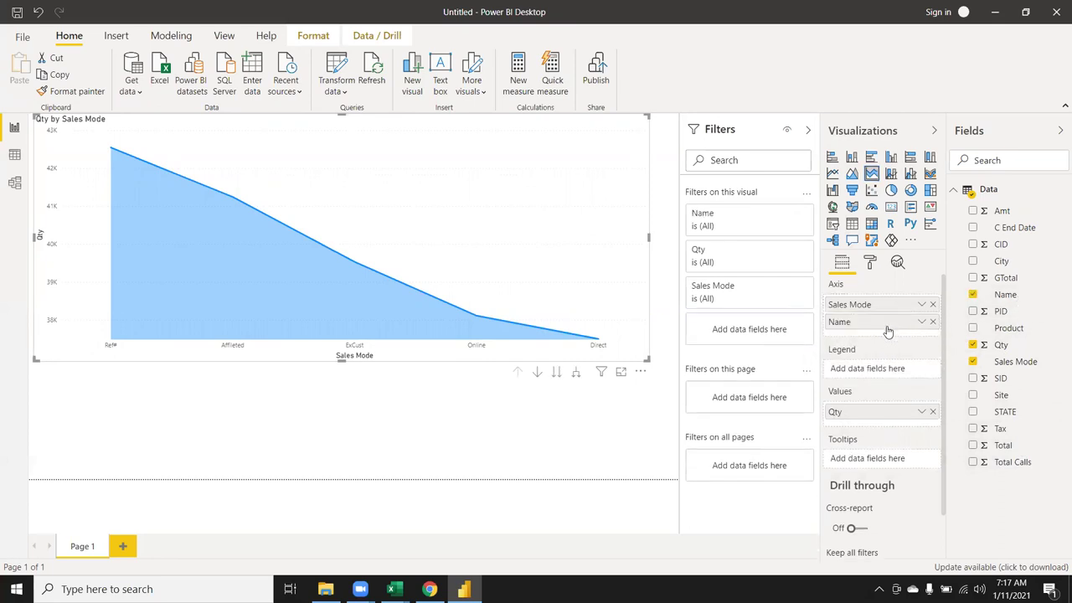
{"action": "left_click_drag", "start_coordinate": [887, 332], "coordinate": [873, 365]}
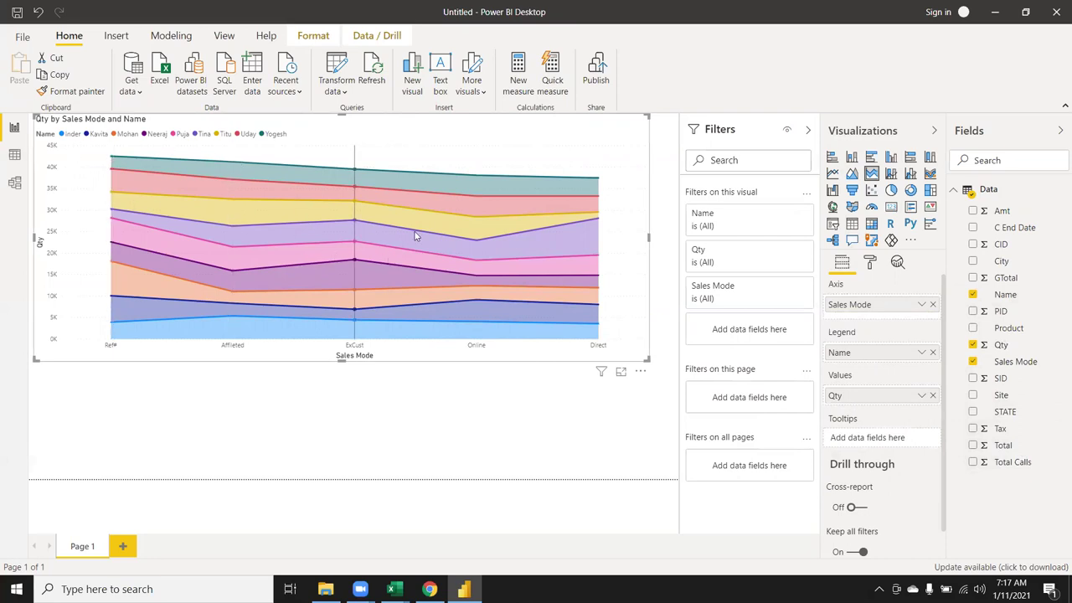
{"action": "mouse_move", "coordinate": [893, 352]}
{"action": "left_mouse_down"}
{"action": "mouse_move", "coordinate": [891, 324]}
{"action": "mouse_move", "coordinate": [894, 353]}
{"action": "left_mouse_up"}
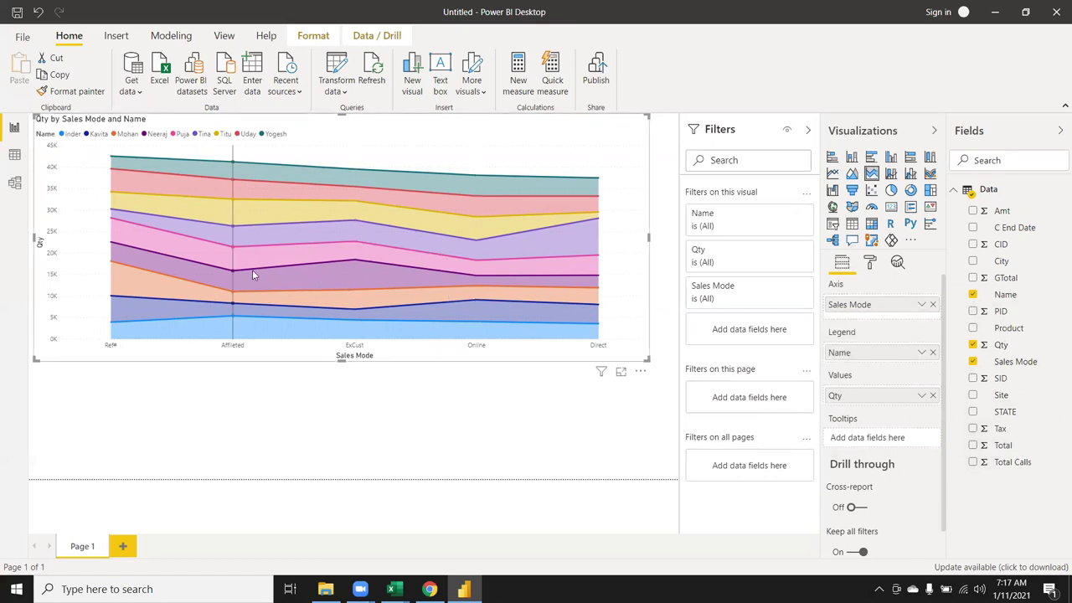
{"action": "left_click", "coordinate": [831, 173]}
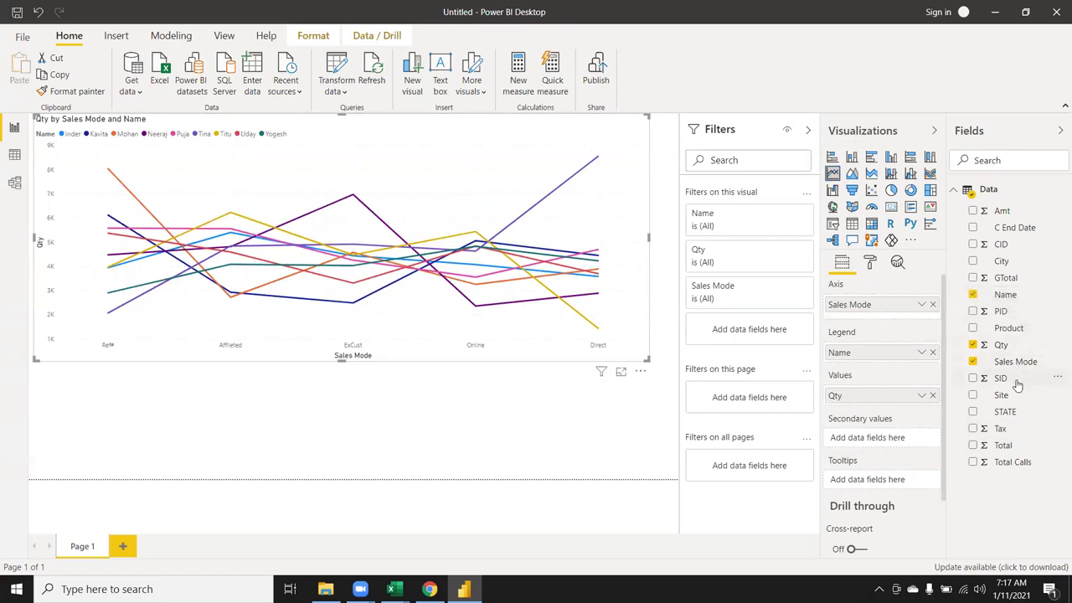
- Swap Name for Site in the legend and make the visual a stacked area chart
{"action": "left_click", "coordinate": [931, 352]}
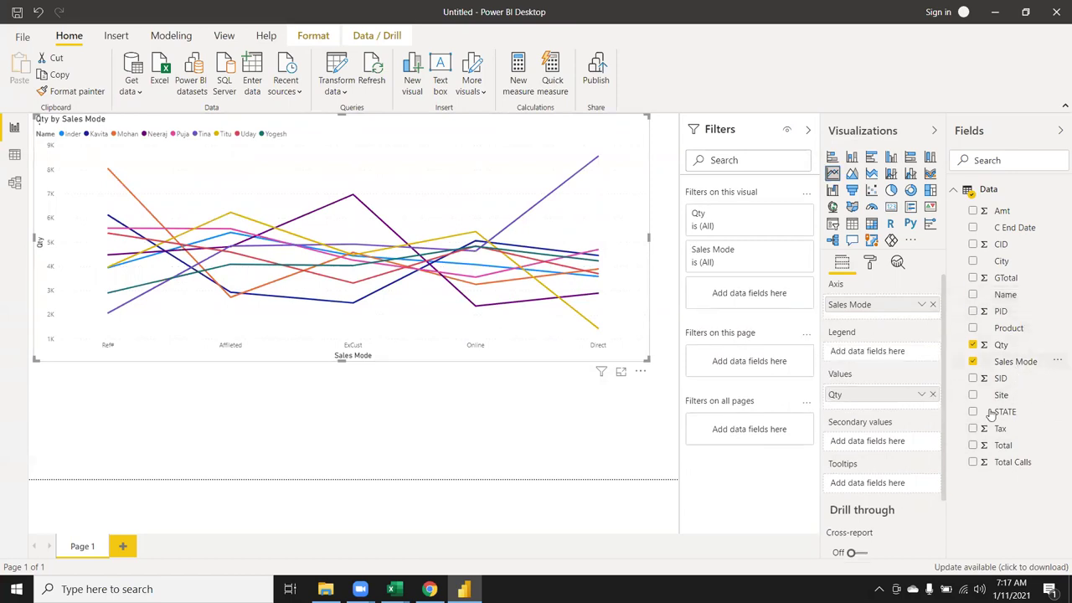
{"action": "left_click_drag", "start_coordinate": [1001, 395], "coordinate": [870, 352]}
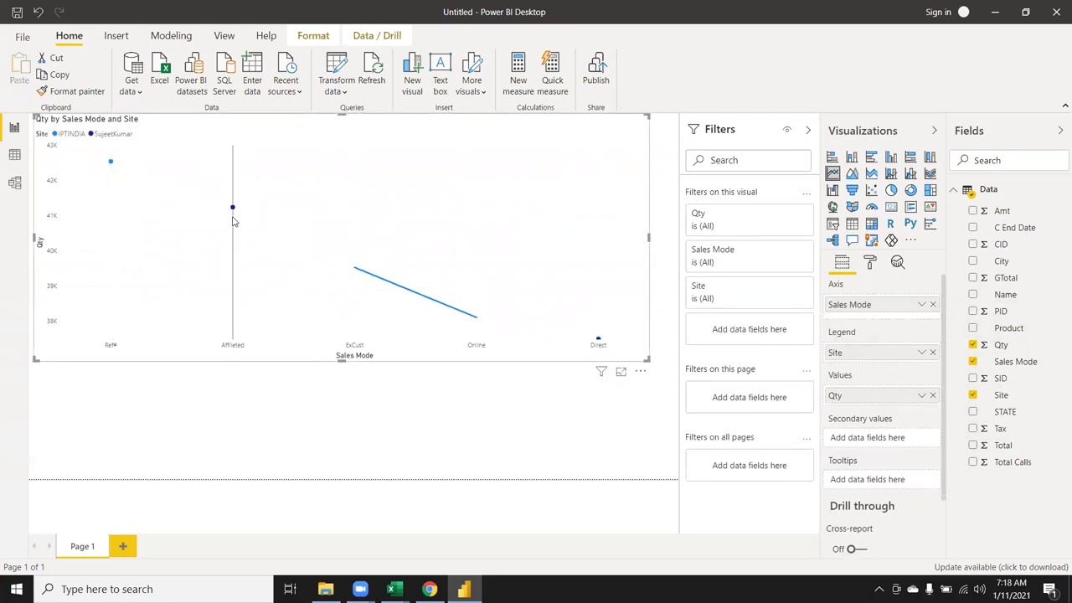
{"action": "left_click", "coordinate": [852, 173]}
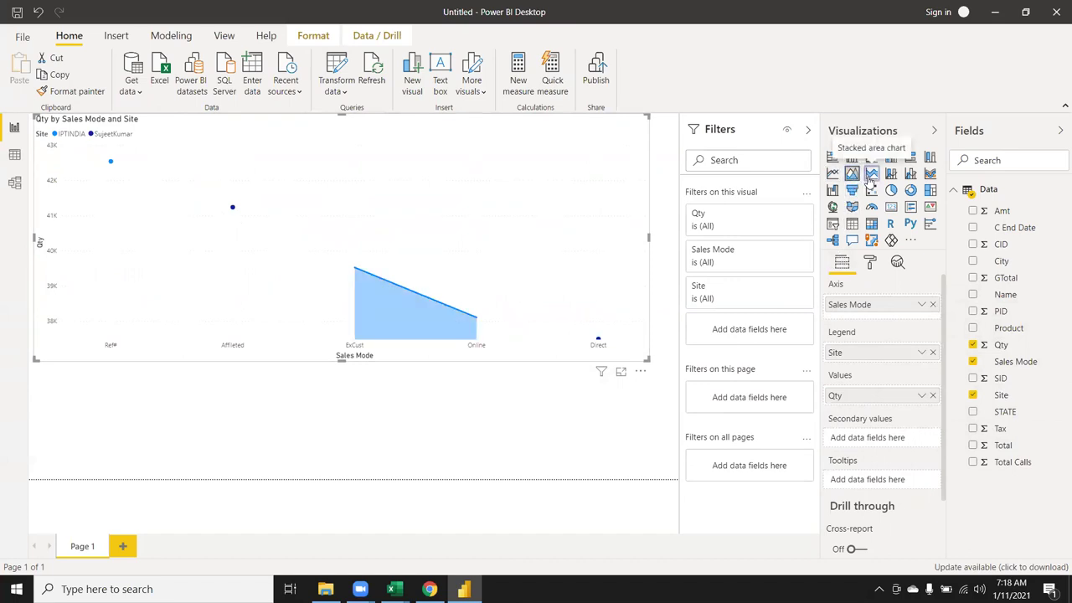
{"action": "left_click", "coordinate": [871, 173]}
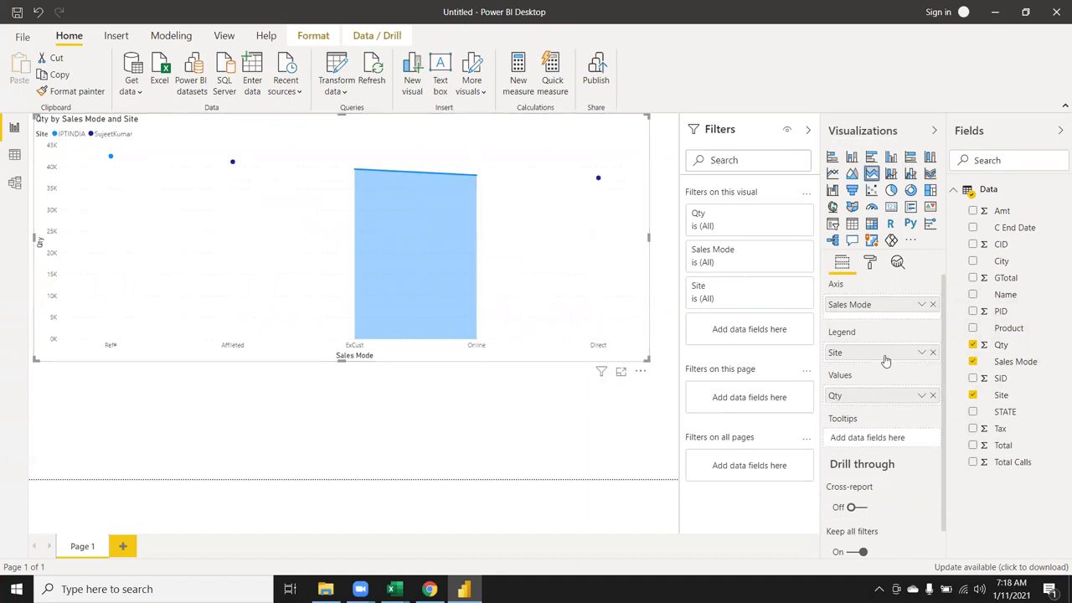
{"action": "mouse_move", "coordinate": [878, 351]}
{"action": "left_mouse_down"}
{"action": "mouse_move", "coordinate": [876, 319]}
{"action": "mouse_move", "coordinate": [886, 318]}
{"action": "mouse_move", "coordinate": [883, 366]}
{"action": "left_mouse_up"}
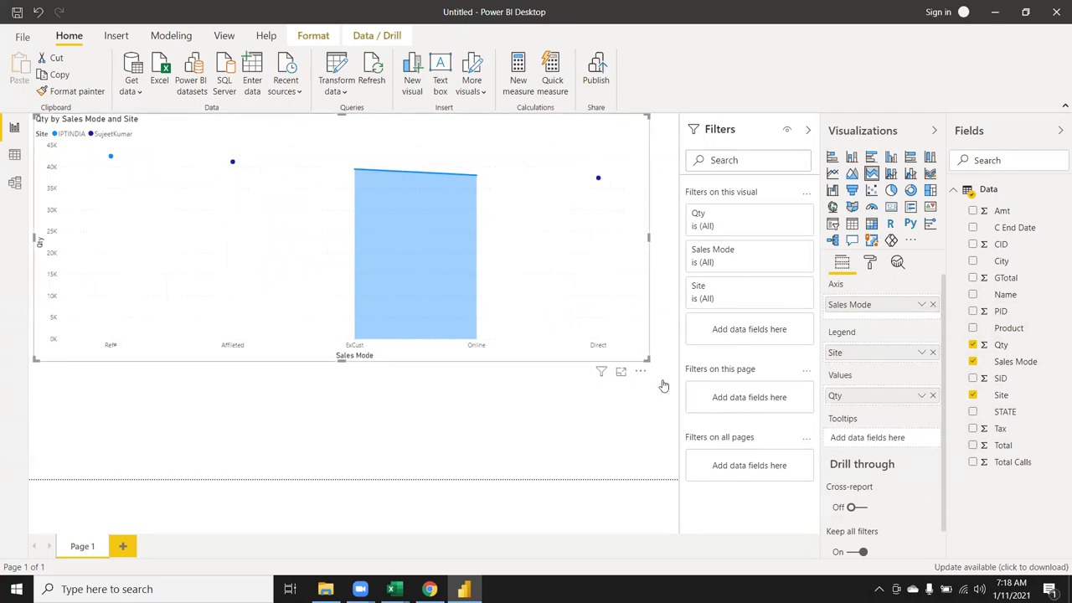
{"action": "left_click", "coordinate": [483, 402]}
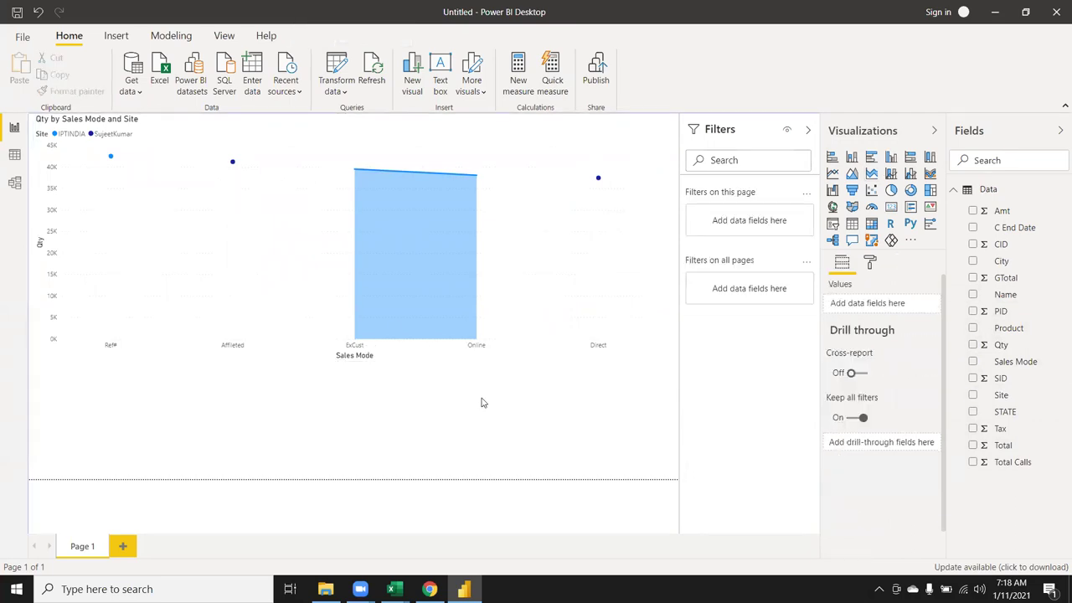
- Change the stacked area chart into a line and stacked column chart
{"action": "left_click", "coordinate": [463, 300]}
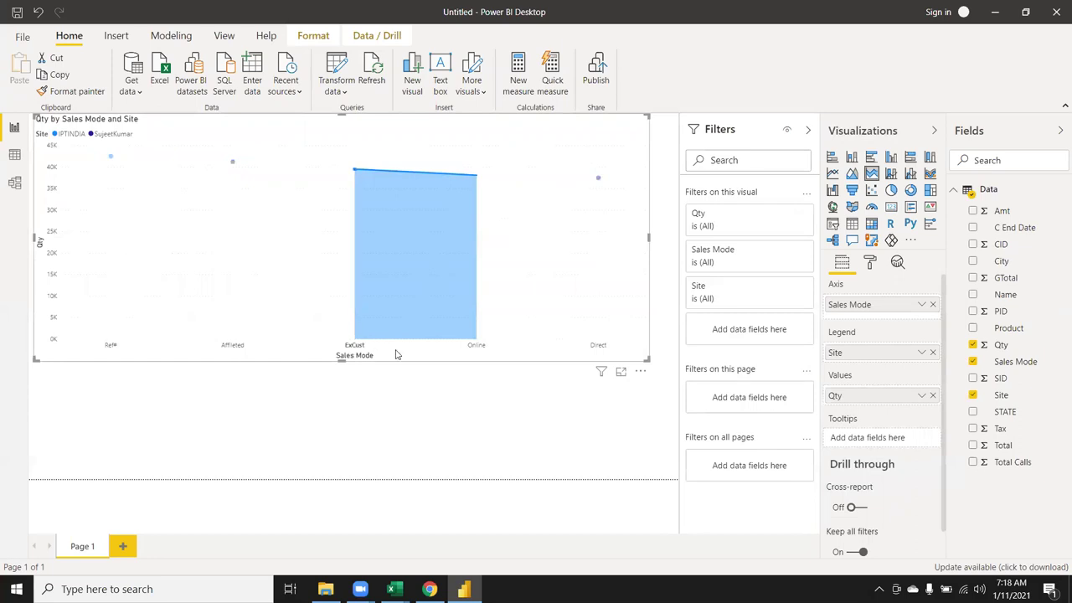
{"action": "left_click", "coordinate": [890, 175]}
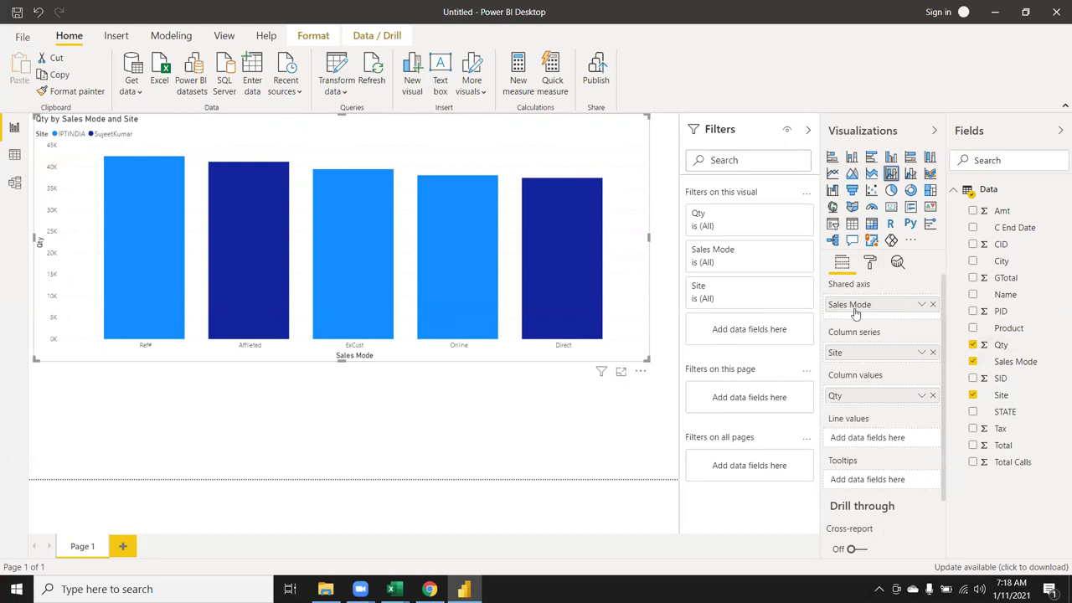
- Remove the Site series and plot Total Calls as a line over the Qty columns
{"action": "left_click_drag", "start_coordinate": [847, 354], "coordinate": [1002, 317]}
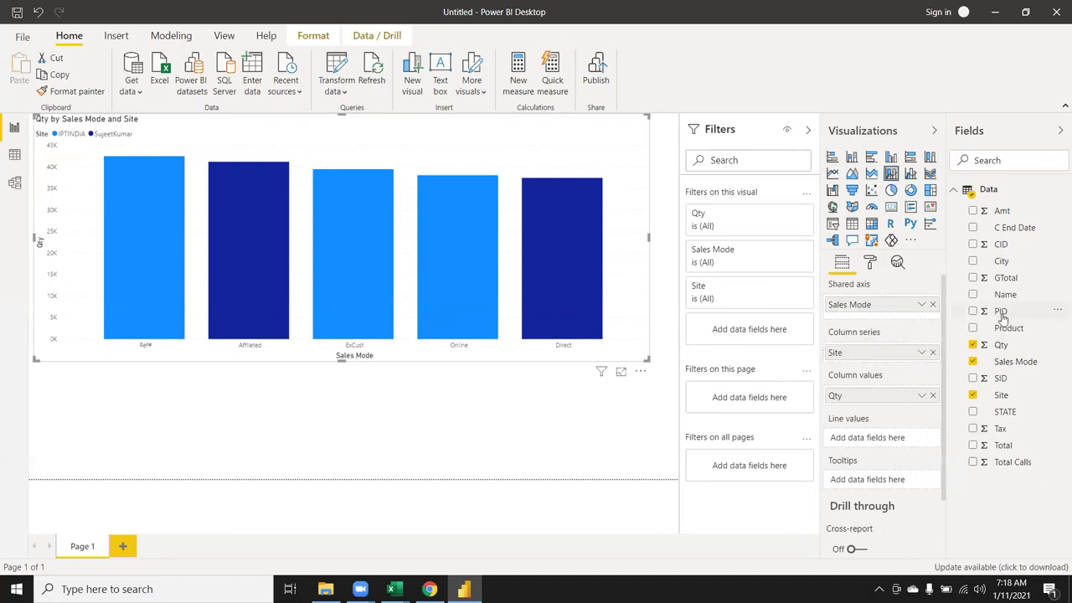
{"action": "left_click", "coordinate": [933, 353]}
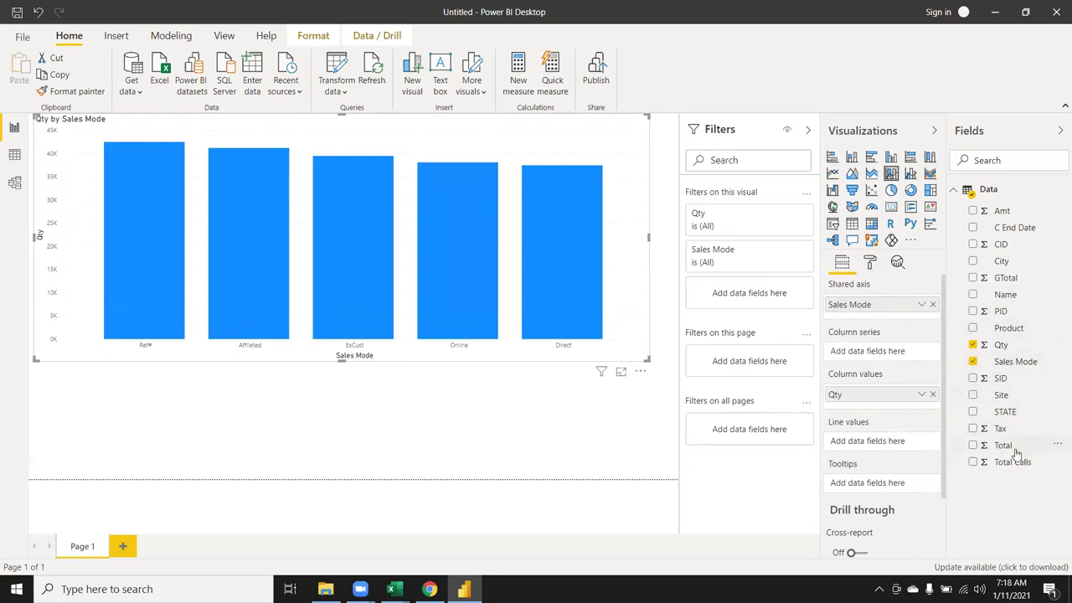
{"action": "left_click_drag", "start_coordinate": [1015, 462], "coordinate": [916, 368]}
{"action": "left_click_drag", "start_coordinate": [916, 369], "coordinate": [898, 443]}
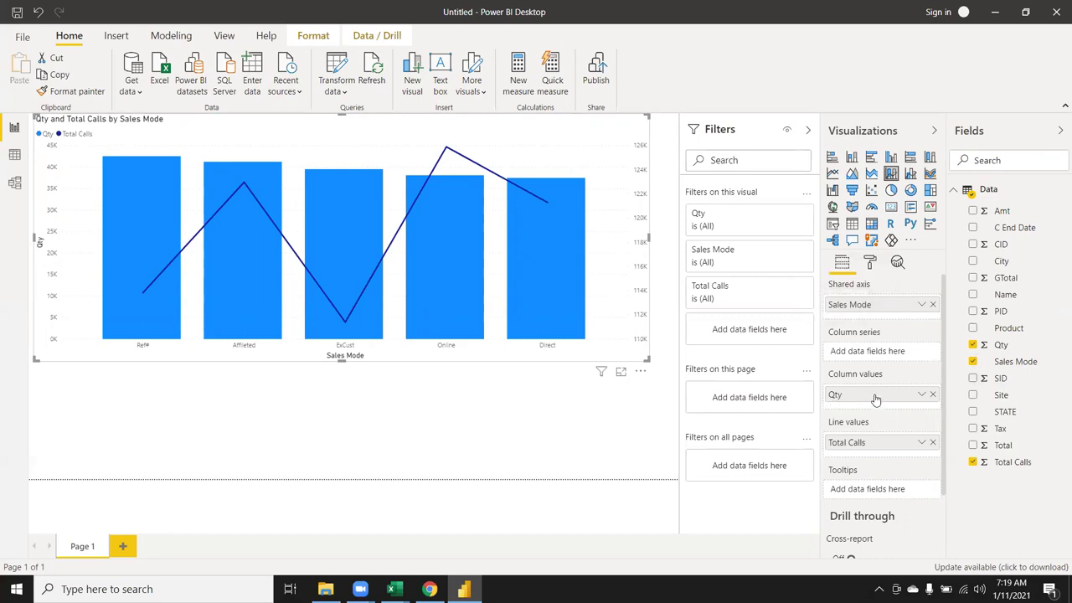
- Add Site back into the Column series so the Qty columns are coloured by Site
{"action": "scroll", "coordinate": [875, 399], "scroll_direction": "down", "scroll_amount": 3}
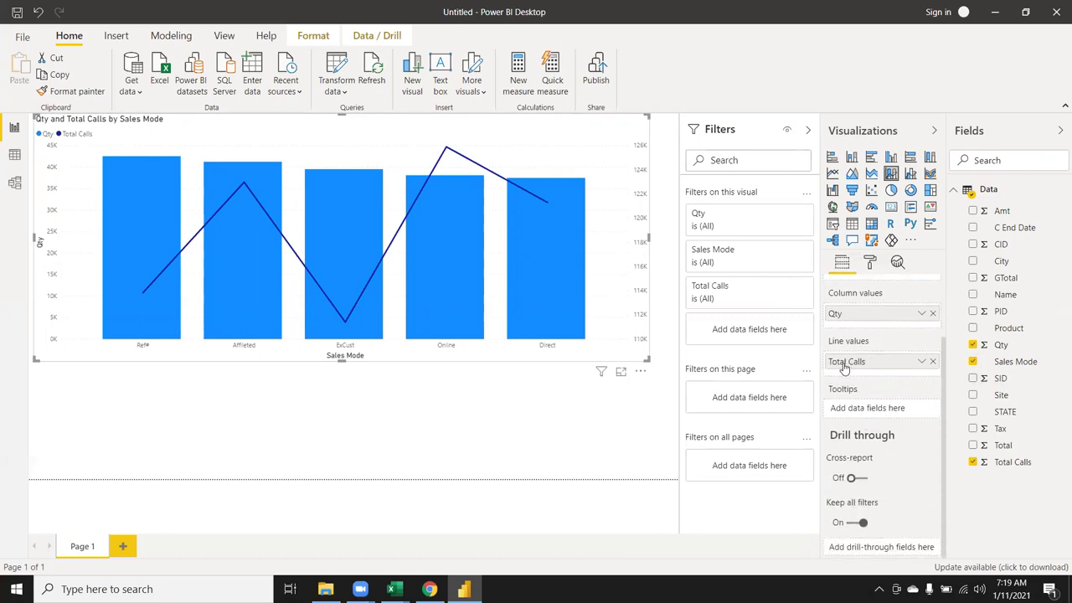
{"action": "scroll", "coordinate": [849, 374], "scroll_direction": "up", "scroll_amount": 3}
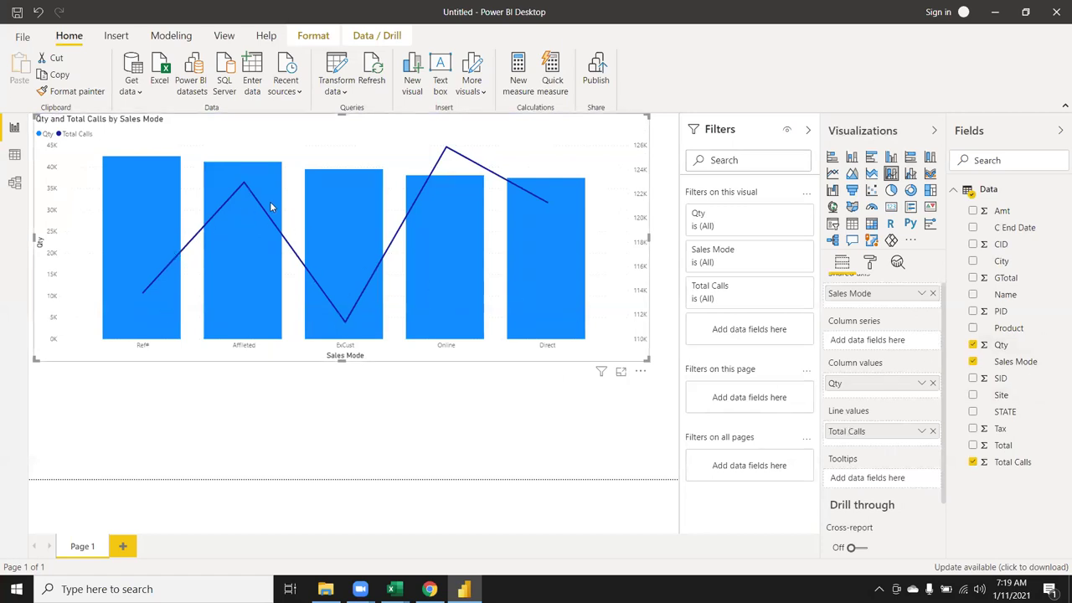
{"action": "mouse_move", "coordinate": [558, 223]}
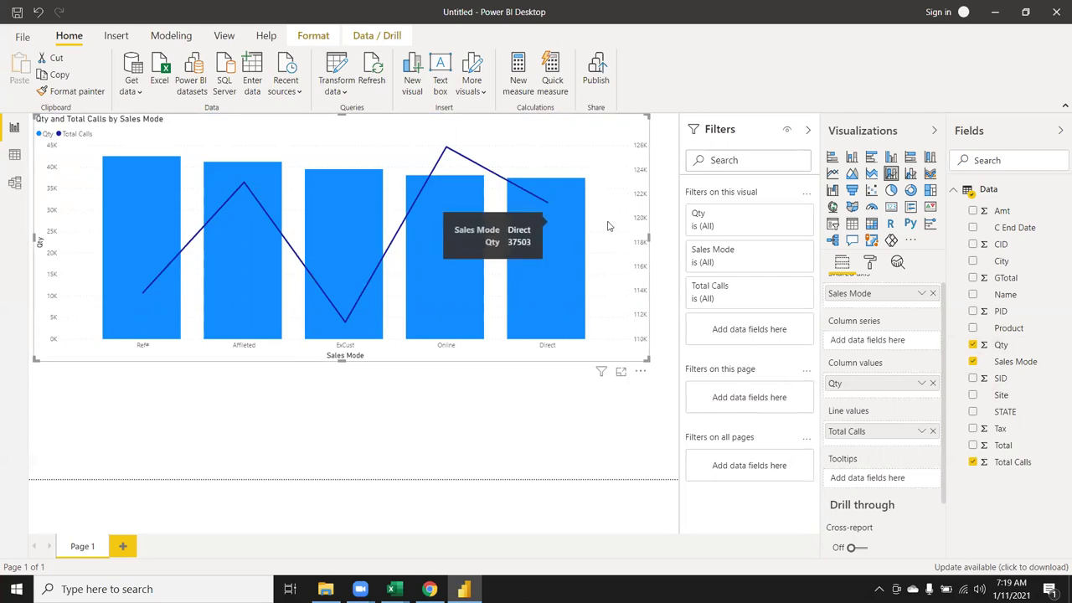
{"action": "scroll", "coordinate": [871, 366], "scroll_direction": "up", "scroll_amount": 1}
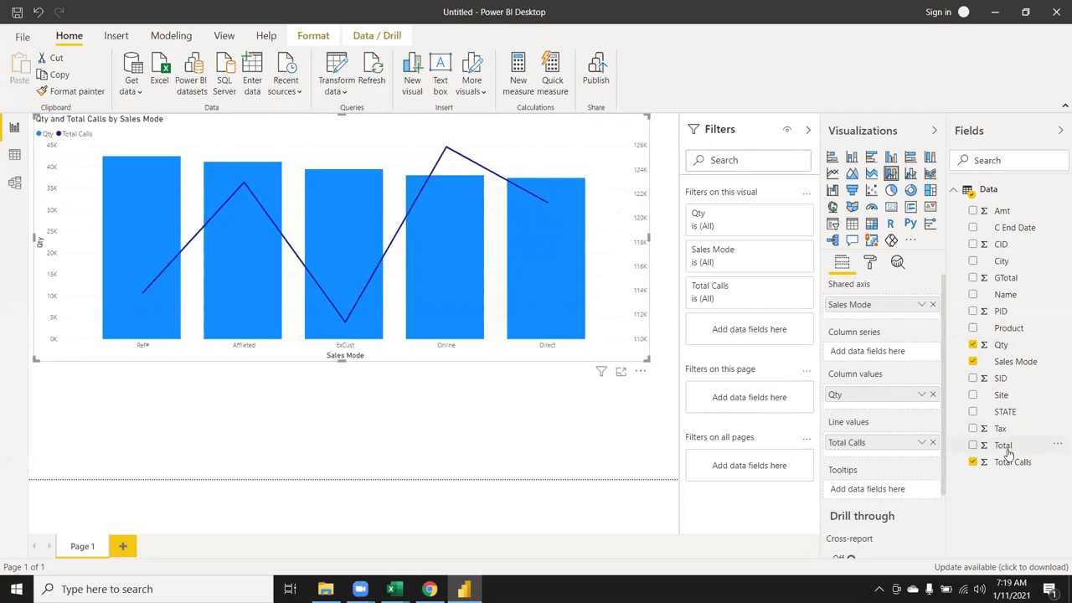
{"action": "left_click_drag", "start_coordinate": [993, 401], "coordinate": [881, 357]}
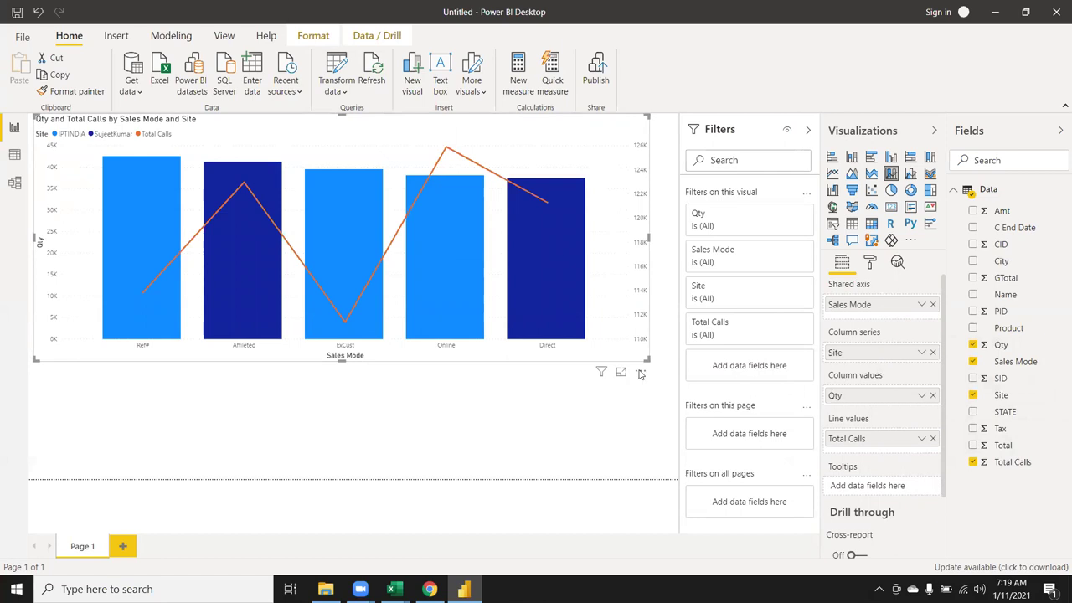
- Test cross-highlighting by selecting and clearing the Affiliated and Direct bars
{"action": "left_click", "coordinate": [247, 310]}
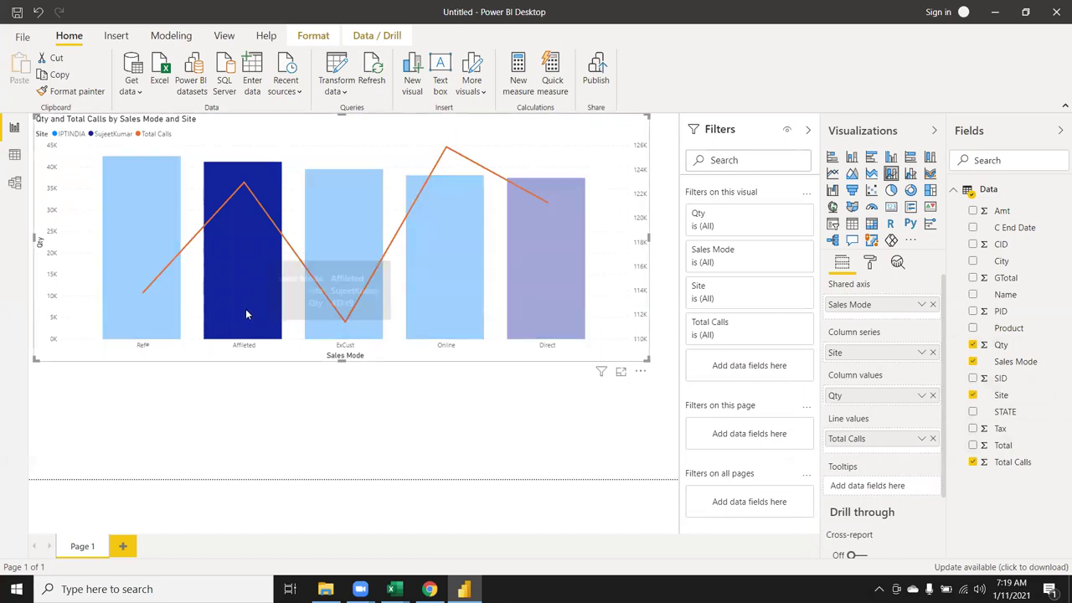
{"action": "left_click", "coordinate": [245, 387]}
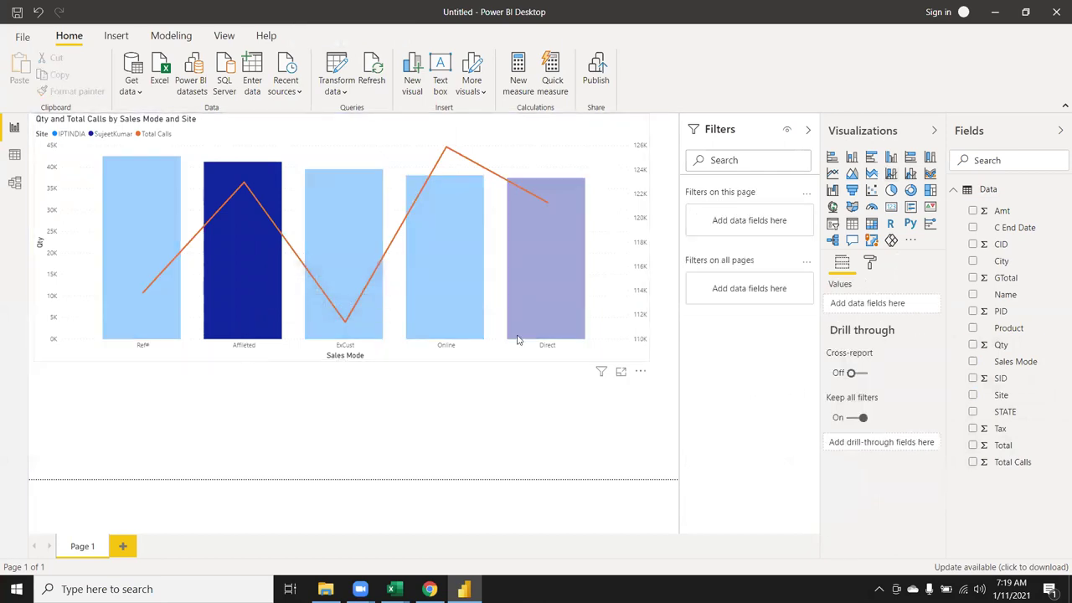
{"action": "left_click", "coordinate": [518, 339]}
{"action": "left_click", "coordinate": [545, 328]}
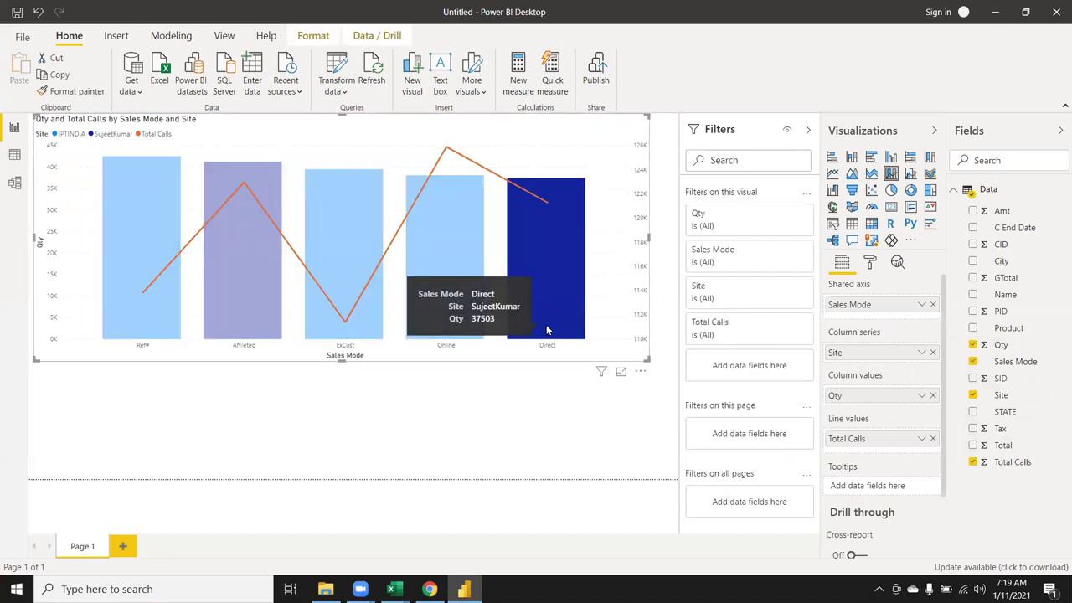
{"action": "left_click", "coordinate": [489, 364]}
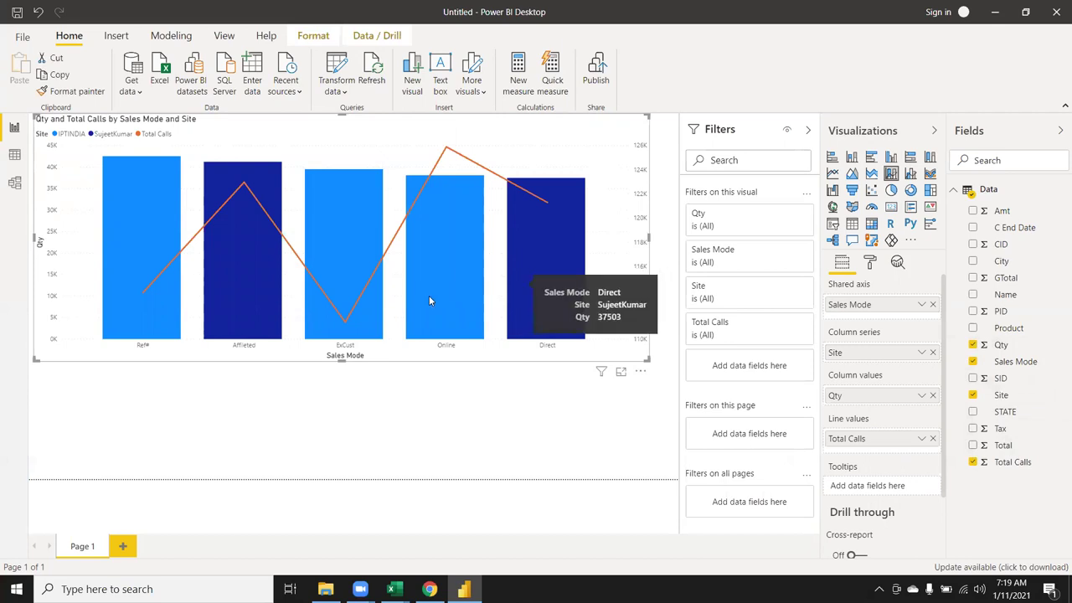
{"action": "mouse_move", "coordinate": [497, 268]}
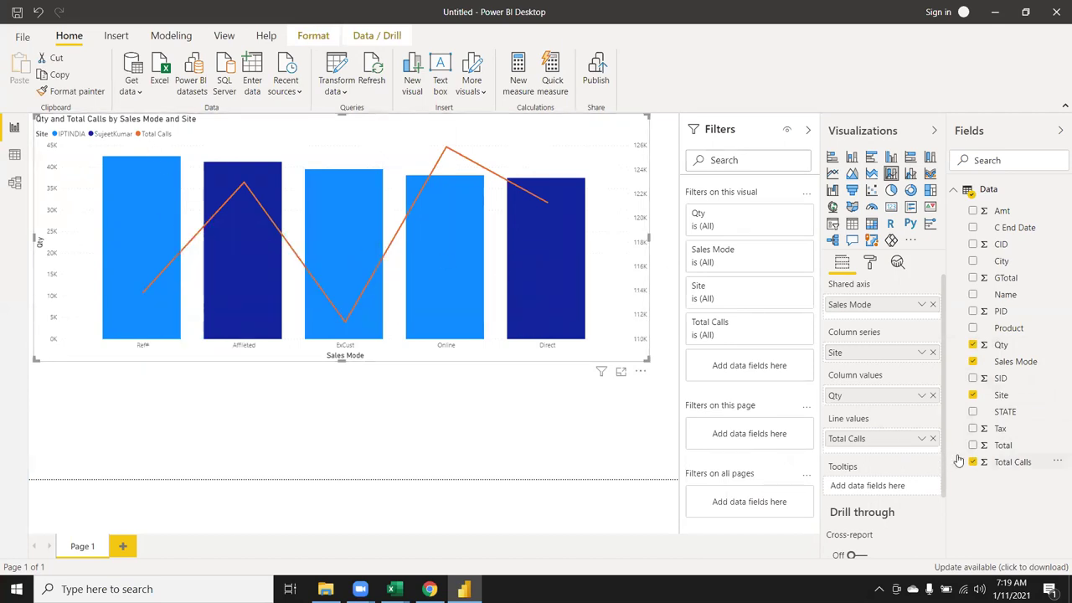
- Remove Site and switch to a line and clustered column chart, briefly retrying the Site split
{"action": "left_click", "coordinate": [933, 353]}
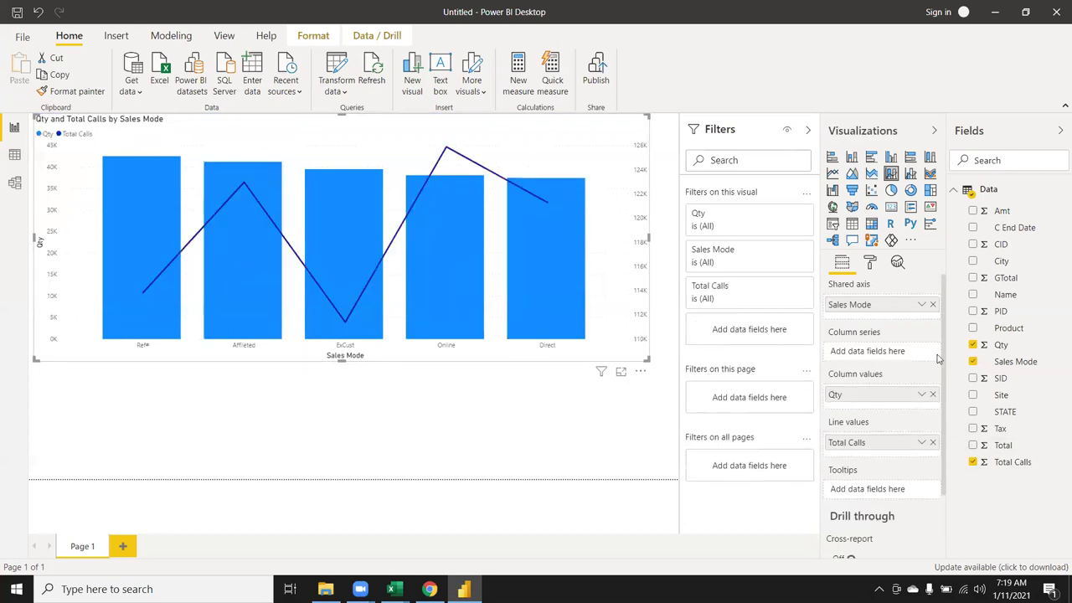
{"action": "left_click", "coordinate": [910, 174]}
{"action": "mouse_move", "coordinate": [1009, 408]}
{"action": "left_mouse_down"}
{"action": "mouse_move", "coordinate": [907, 381]}
{"action": "mouse_move", "coordinate": [882, 355]}
{"action": "left_mouse_up"}
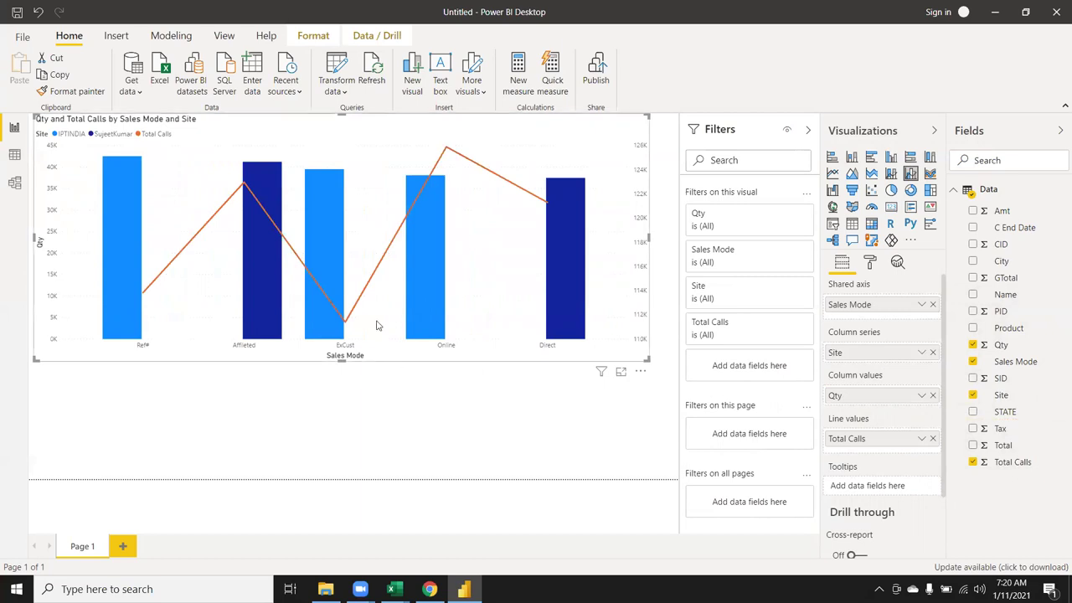
{"action": "mouse_move", "coordinate": [273, 333]}
{"action": "left_click", "coordinate": [930, 354]}
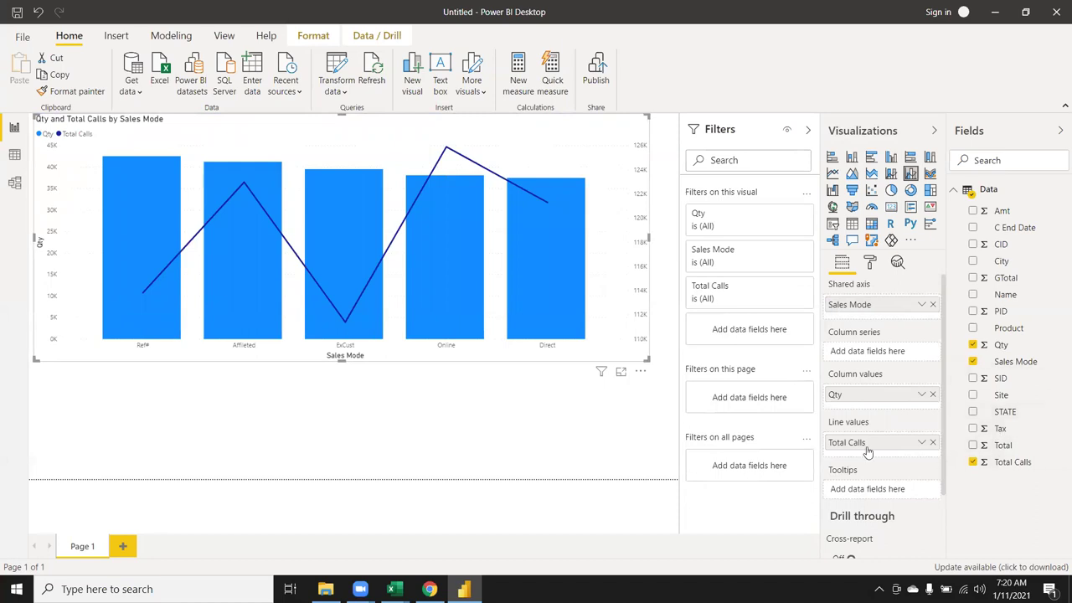
- Try Total Calls as columns beside Qty, then return it to Line values
{"action": "left_click_drag", "start_coordinate": [867, 448], "coordinate": [866, 412]}
{"action": "left_click_drag", "start_coordinate": [862, 442], "coordinate": [866, 410]}
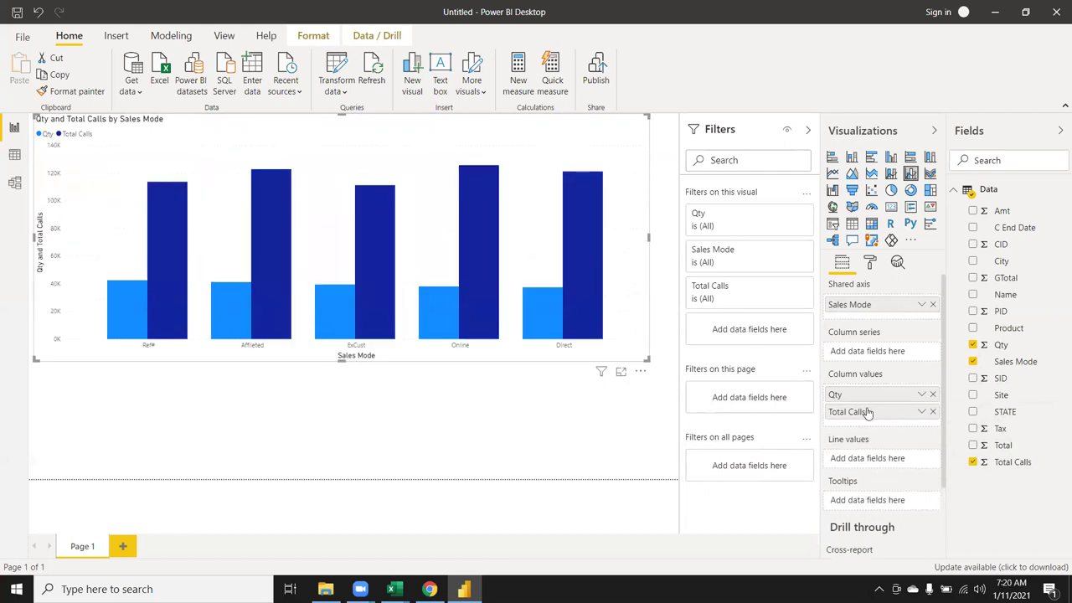
{"action": "left_click_drag", "start_coordinate": [867, 413], "coordinate": [867, 458]}
- Switch to a ribbon chart and clear Total Calls and Qty from it
{"action": "left_click", "coordinate": [930, 174]}
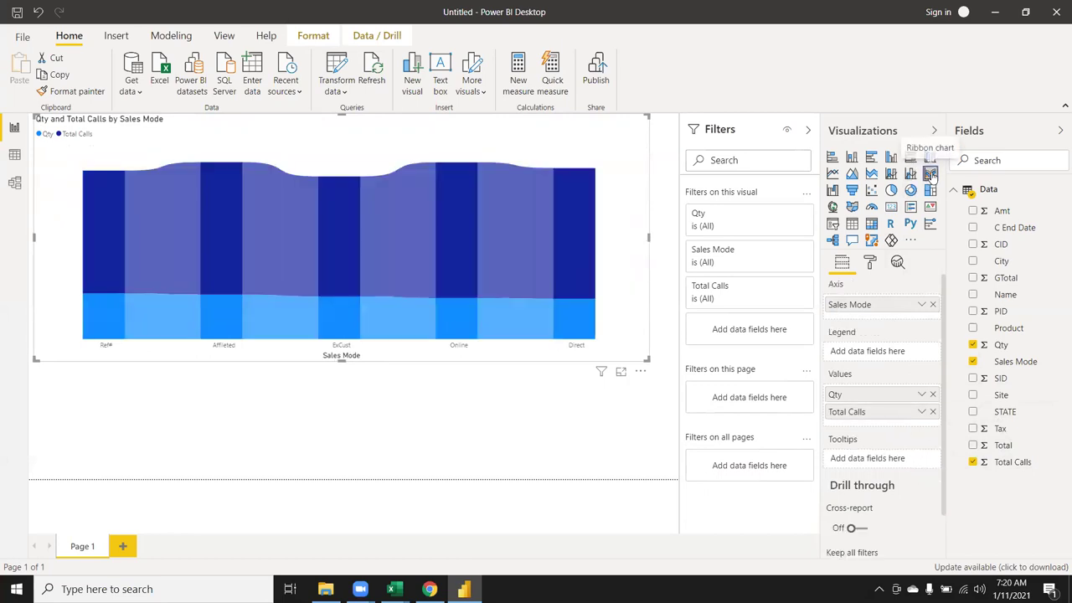
{"action": "left_click", "coordinate": [933, 412]}
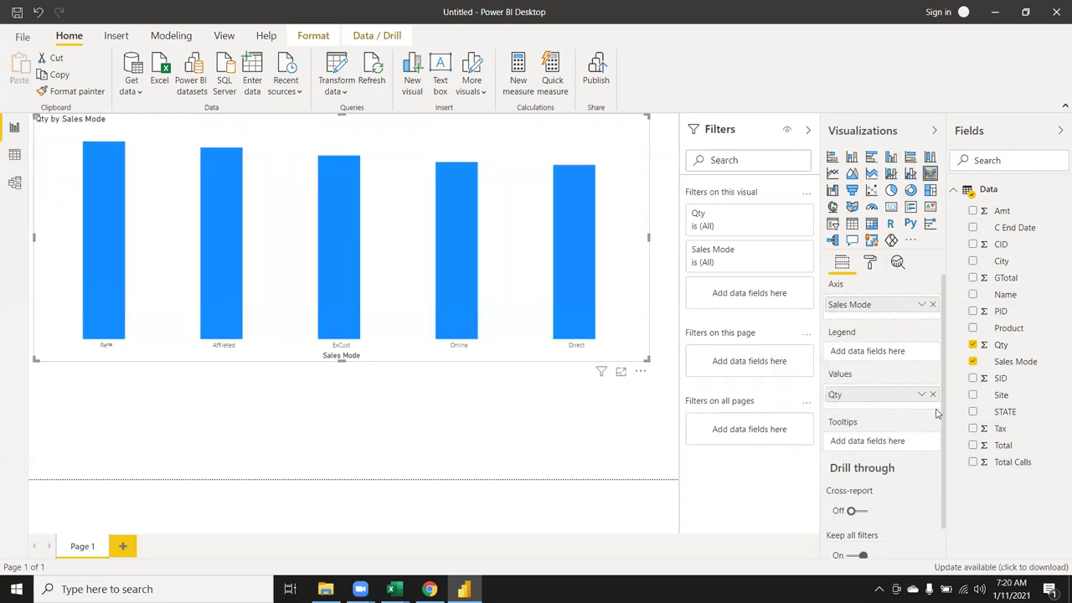
{"action": "left_click", "coordinate": [932, 394]}
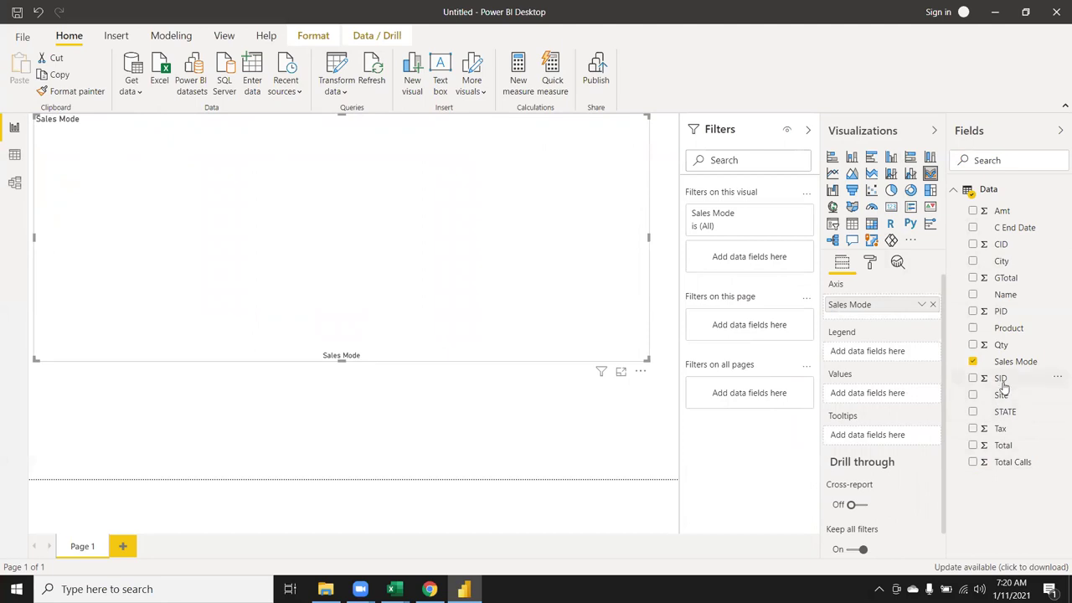
- Add Qty as values, try Site in Legend, then colour the ribbons by Name instead
{"action": "left_click_drag", "start_coordinate": [999, 346], "coordinate": [863, 392]}
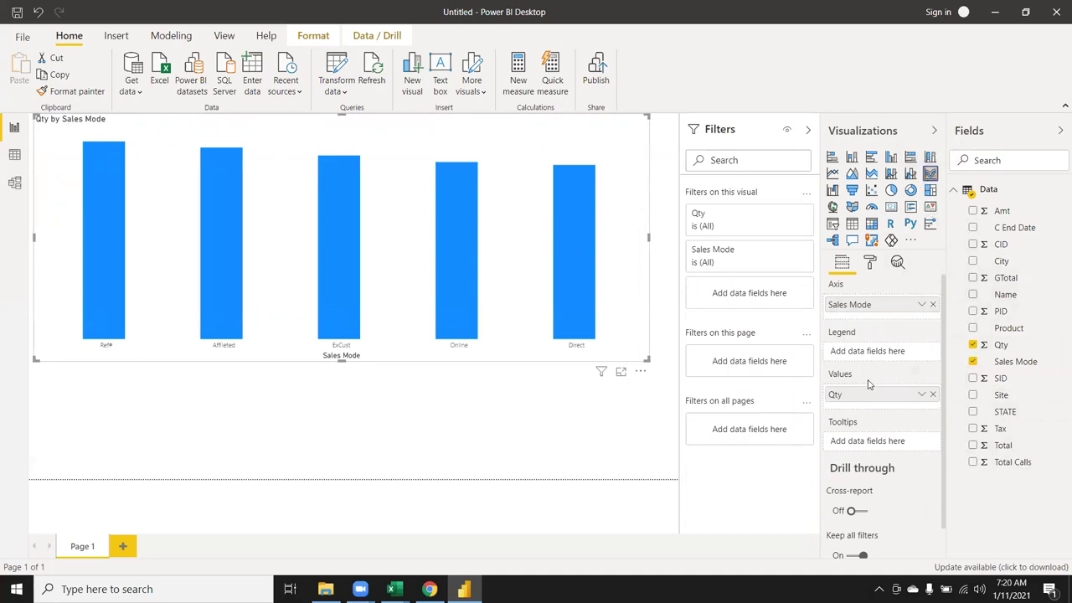
{"action": "left_click_drag", "start_coordinate": [1001, 394], "coordinate": [887, 353]}
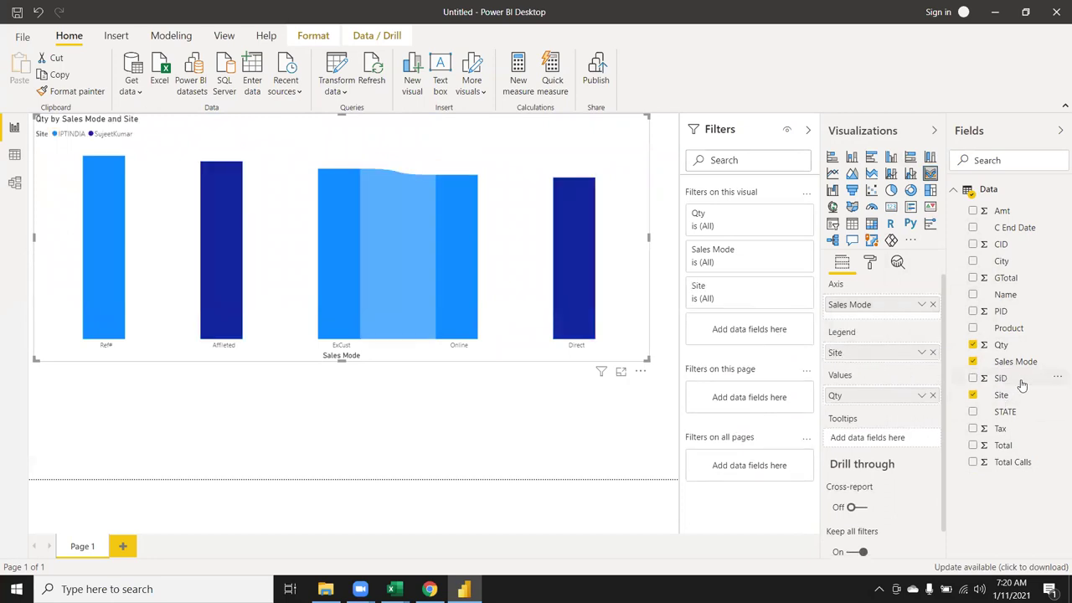
{"action": "left_click", "coordinate": [932, 353]}
{"action": "left_click_drag", "start_coordinate": [1007, 296], "coordinate": [898, 359]}
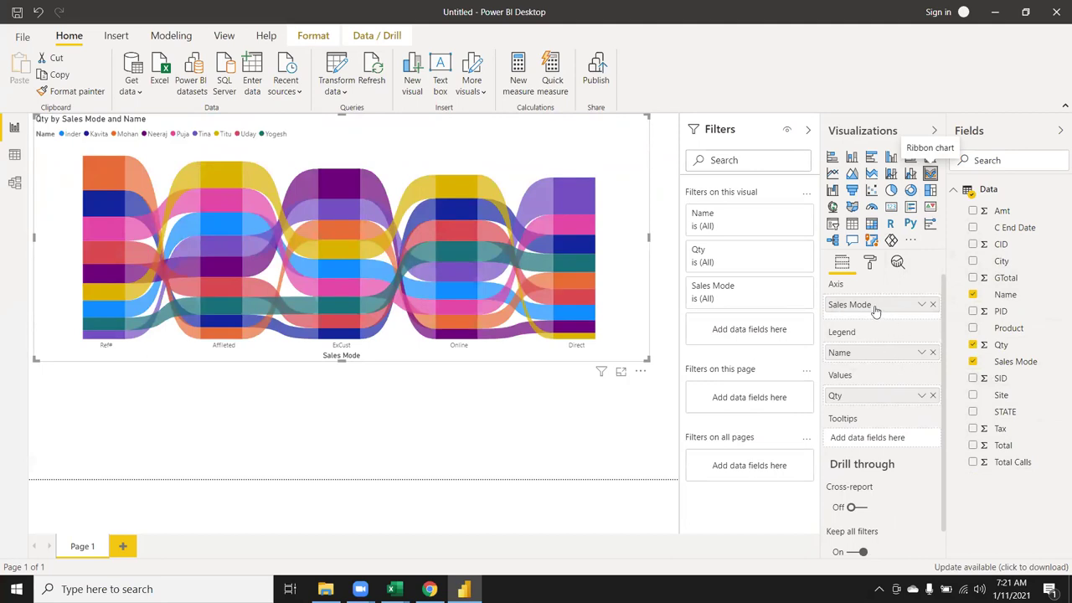
- Replace Sales Mode on the axis with Product, after briefly trying Name there and returning it to Legend
{"action": "left_click", "coordinate": [932, 305]}
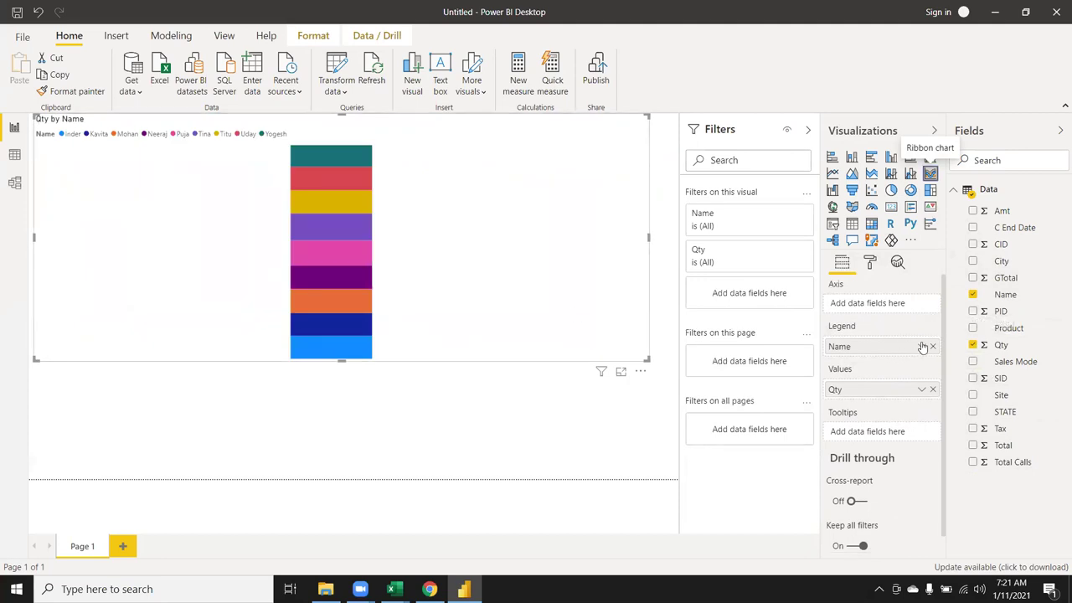
{"action": "left_click_drag", "start_coordinate": [882, 355], "coordinate": [879, 306]}
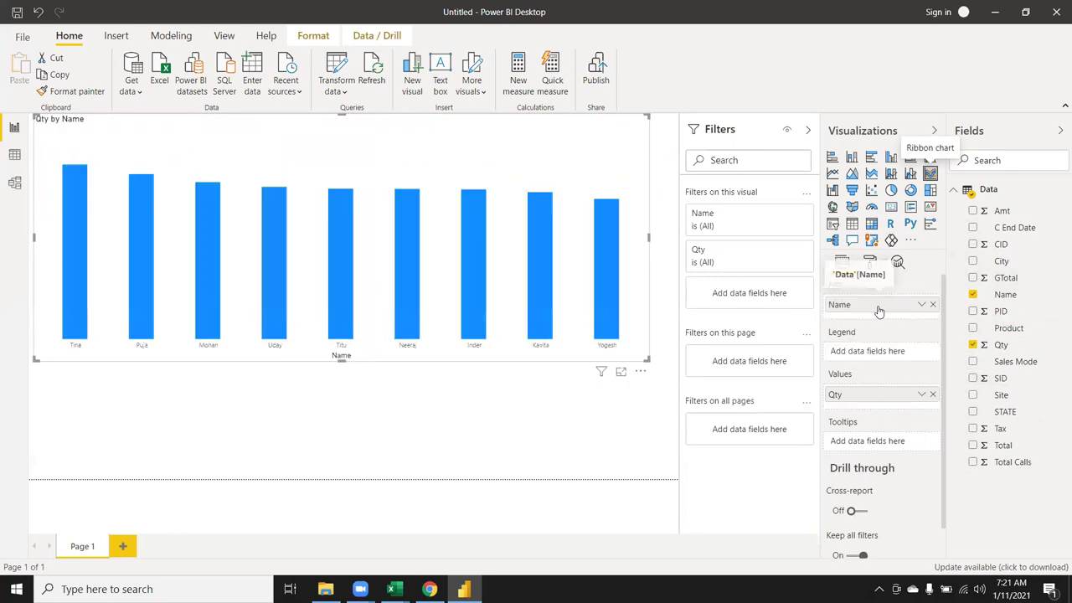
{"action": "left_click_drag", "start_coordinate": [878, 311], "coordinate": [881, 350]}
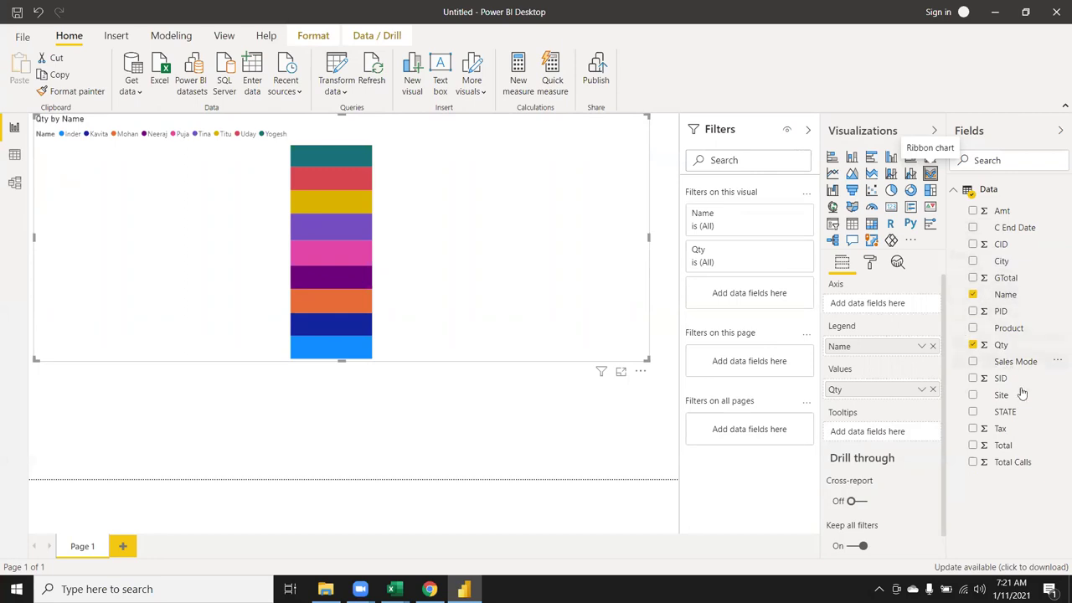
{"action": "left_click_drag", "start_coordinate": [1009, 328], "coordinate": [901, 310]}
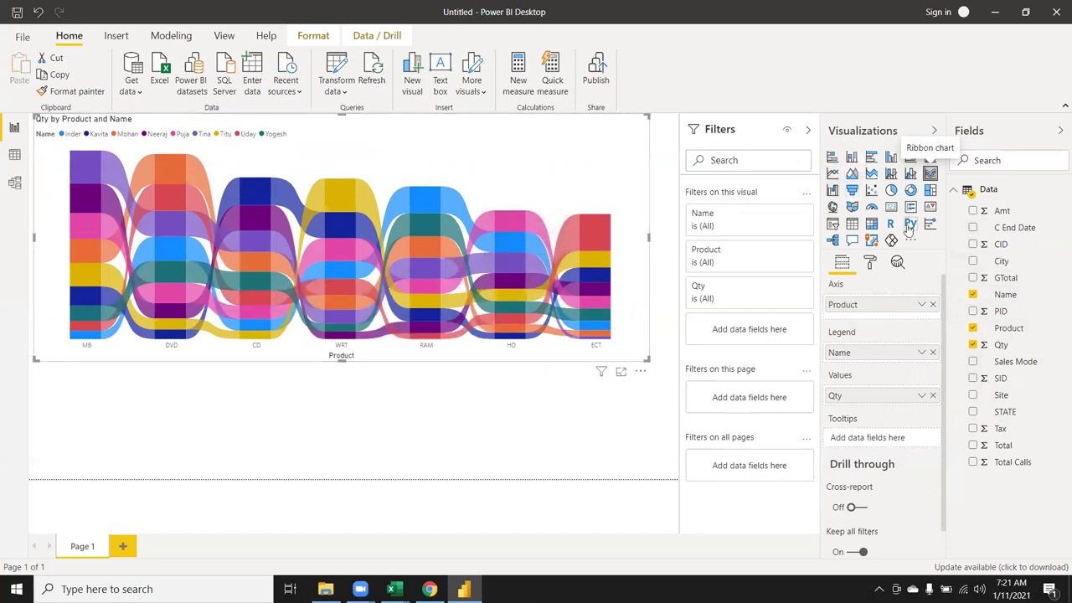
- In the Format pane's Ribbons section, toggle Match series color off and back on to compare
{"action": "left_click", "coordinate": [871, 264]}
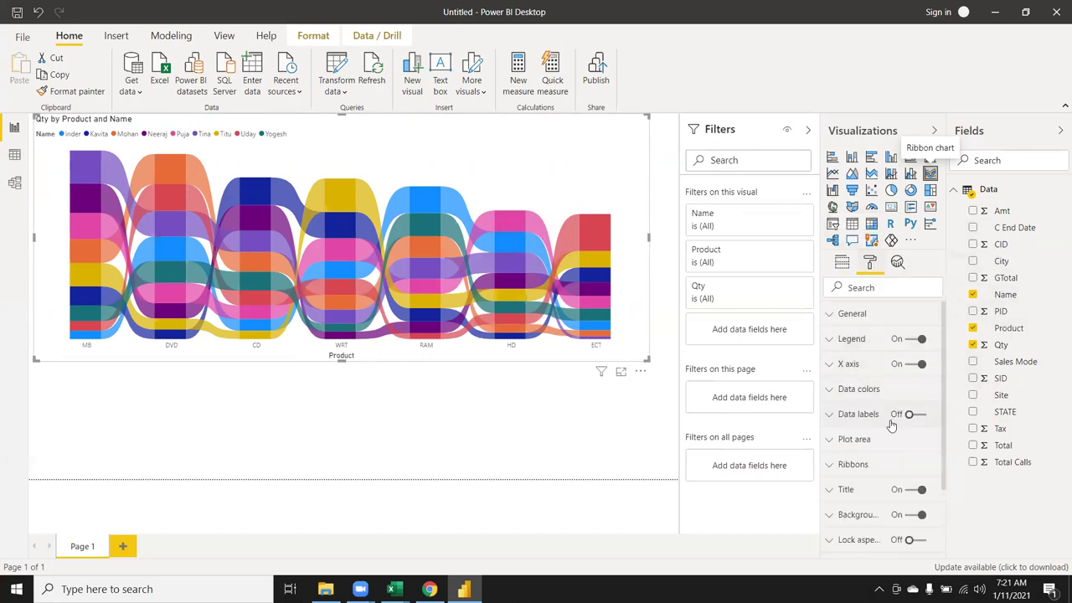
{"action": "scroll", "coordinate": [889, 440], "scroll_direction": "down", "scroll_amount": 2}
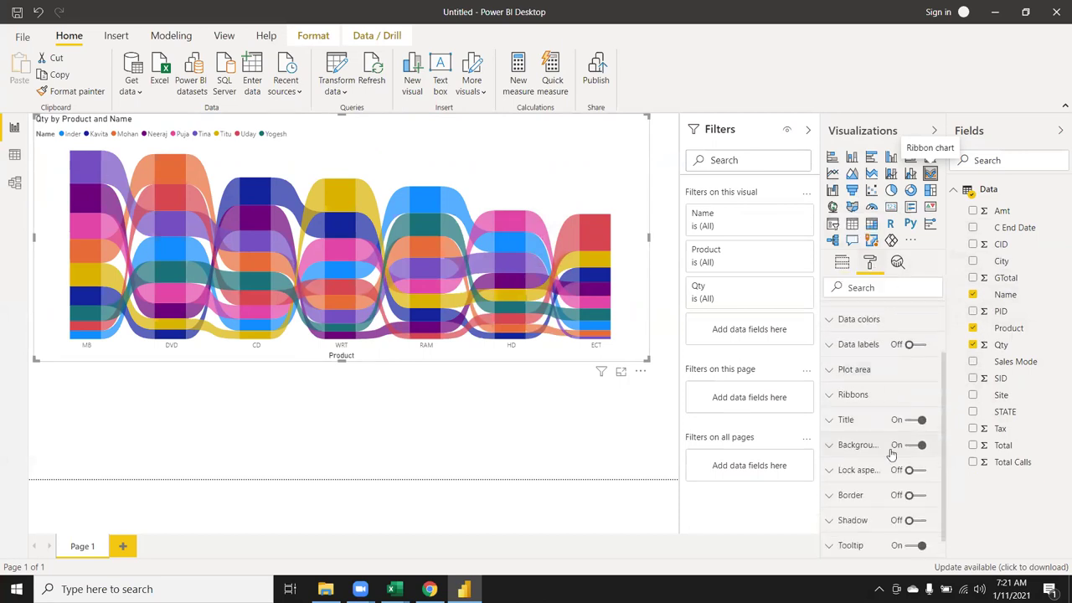
{"action": "left_click", "coordinate": [861, 398]}
{"action": "scroll", "coordinate": [875, 427], "scroll_direction": "down", "scroll_amount": 1}
{"action": "scroll", "coordinate": [885, 440], "scroll_direction": "down", "scroll_amount": 2}
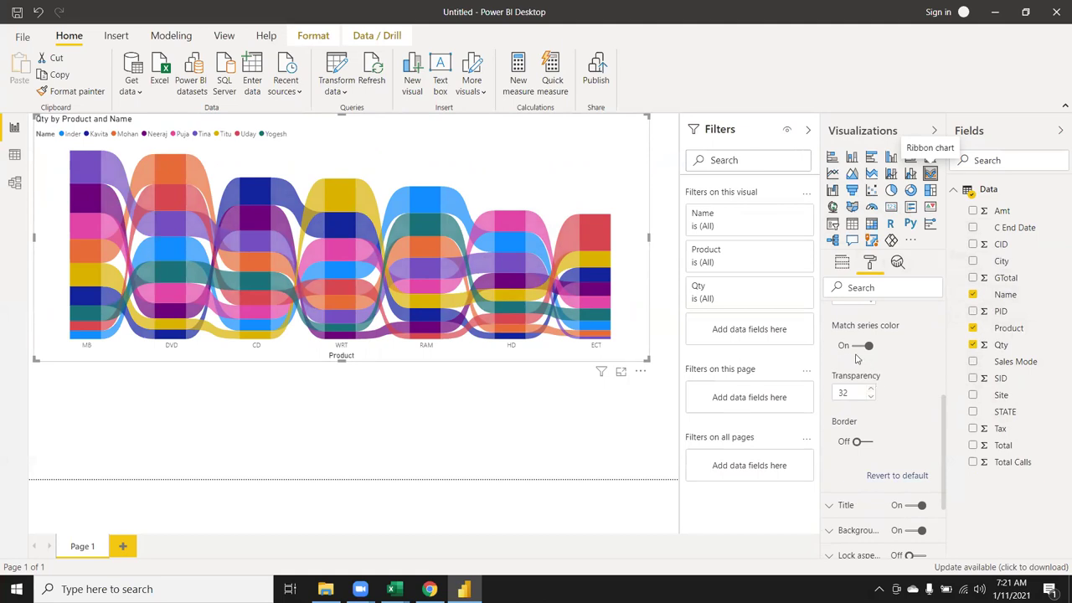
{"action": "left_click", "coordinate": [859, 347]}
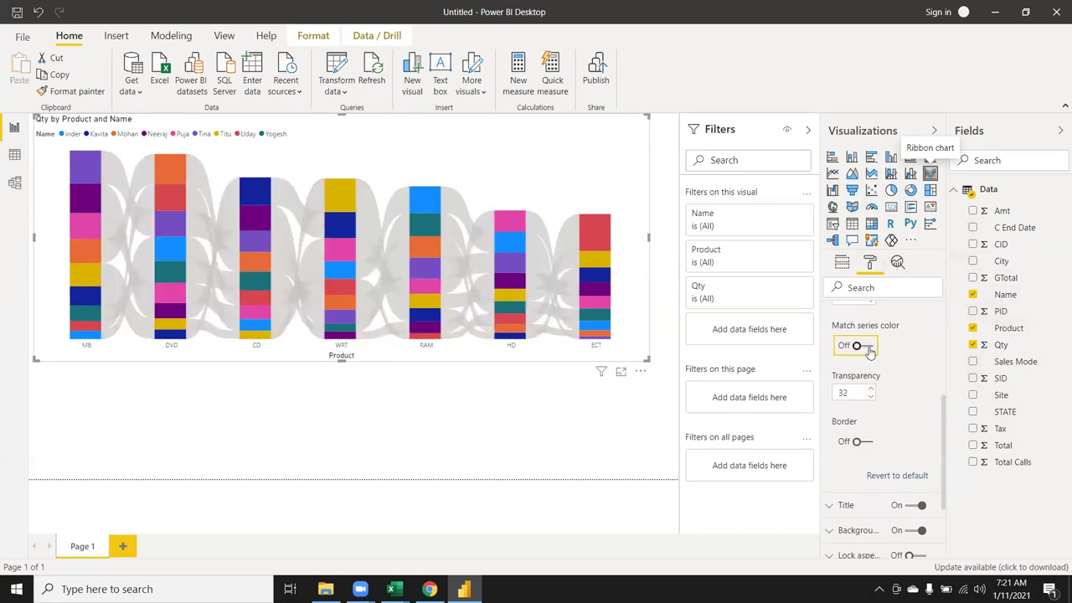
{"action": "left_click", "coordinate": [872, 351]}
{"action": "left_click", "coordinate": [859, 348]}
{"action": "left_click", "coordinate": [871, 351]}
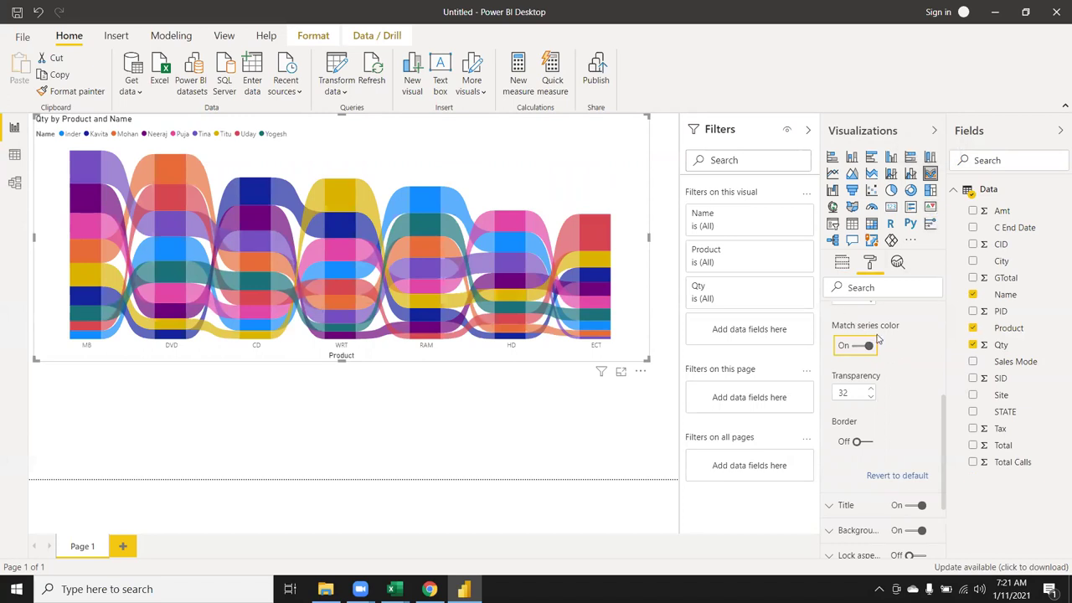
{"action": "scroll", "coordinate": [876, 338], "scroll_direction": "down", "scroll_amount": 3}
{"action": "scroll", "coordinate": [875, 345], "scroll_direction": "up", "scroll_amount": 3}
{"action": "scroll", "coordinate": [875, 345], "scroll_direction": "up", "scroll_amount": 2}
{"action": "scroll", "coordinate": [875, 345], "scroll_direction": "up", "scroll_amount": 2}
{"action": "scroll", "coordinate": [875, 344], "scroll_direction": "up", "scroll_amount": 2}
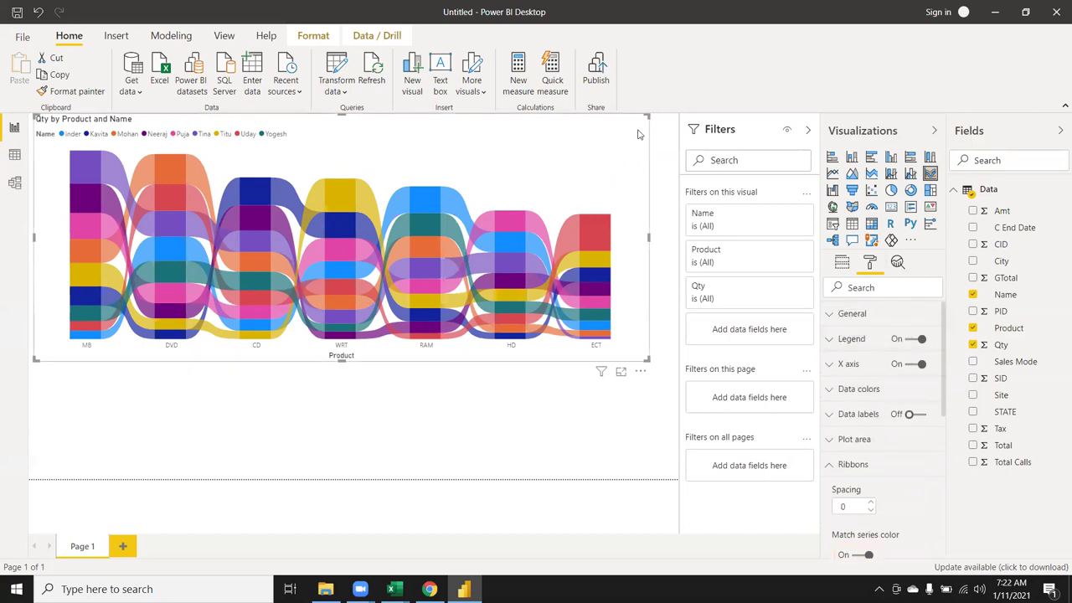
- Delete the ribbon chart, add an enlarged waterfall chart, and set Name as its Category
{"action": "key", "text": "Delete"}
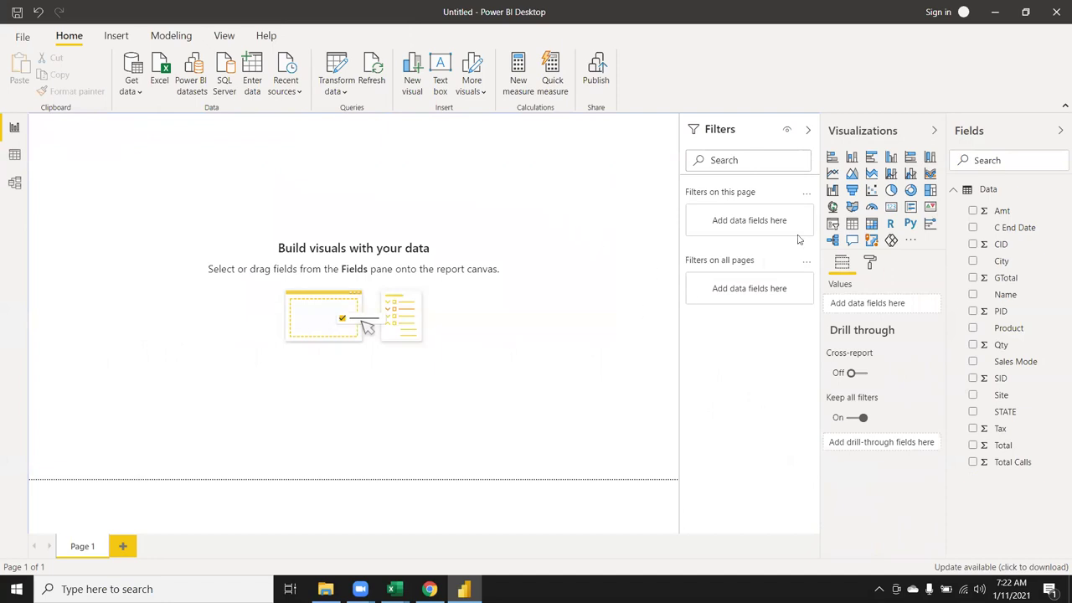
{"action": "left_click", "coordinate": [832, 191]}
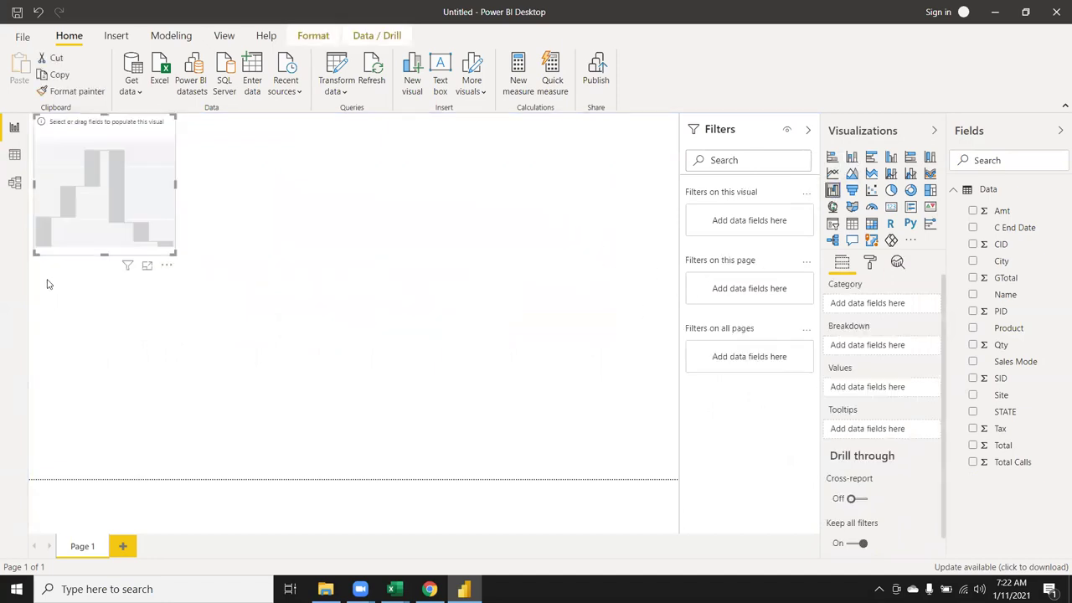
{"action": "left_click_drag", "start_coordinate": [173, 250], "coordinate": [452, 404]}
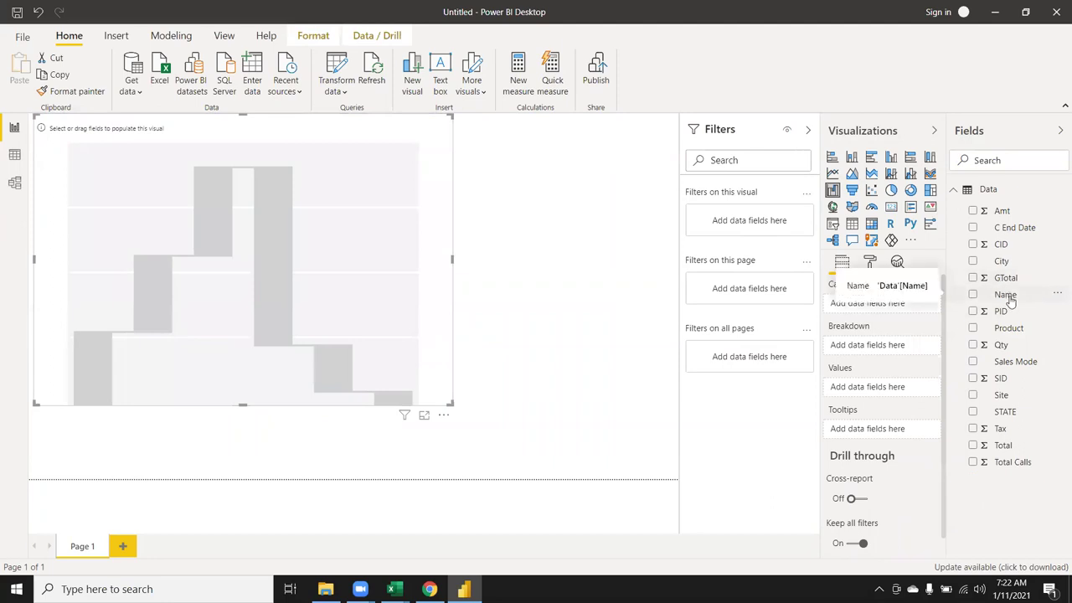
{"action": "mouse_move", "coordinate": [1011, 301]}
{"action": "left_mouse_down"}
{"action": "mouse_move", "coordinate": [892, 311]}
{"action": "mouse_move", "coordinate": [894, 358]}
{"action": "mouse_move", "coordinate": [882, 355]}
{"action": "mouse_move", "coordinate": [897, 311]}
{"action": "left_mouse_up"}
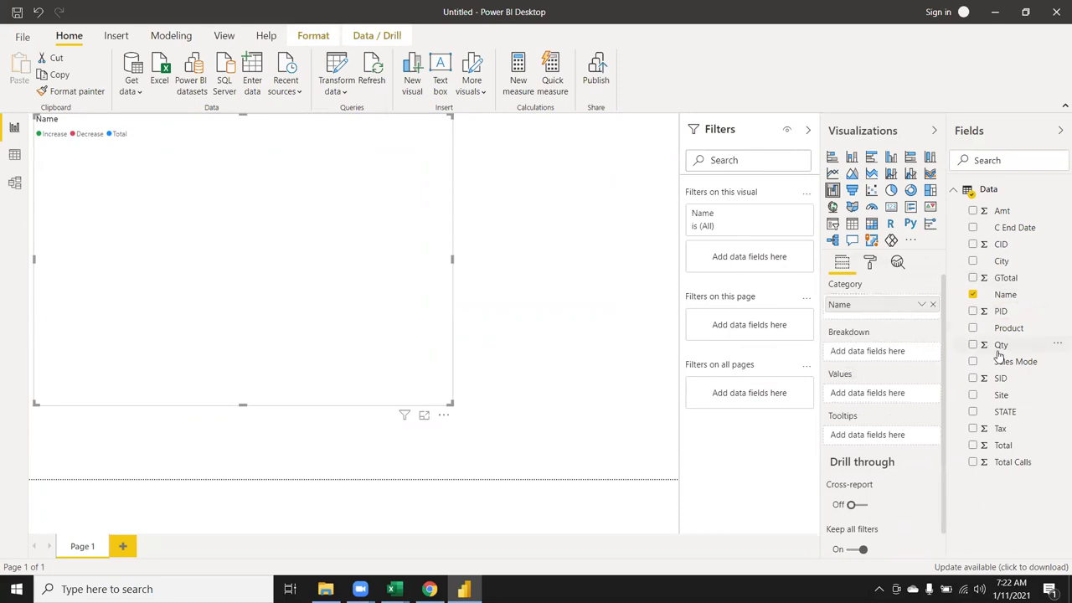
- Add Qty as the waterfall's values and read each Name's bar up to the 198959 total
{"action": "left_click_drag", "start_coordinate": [1003, 350], "coordinate": [894, 397]}
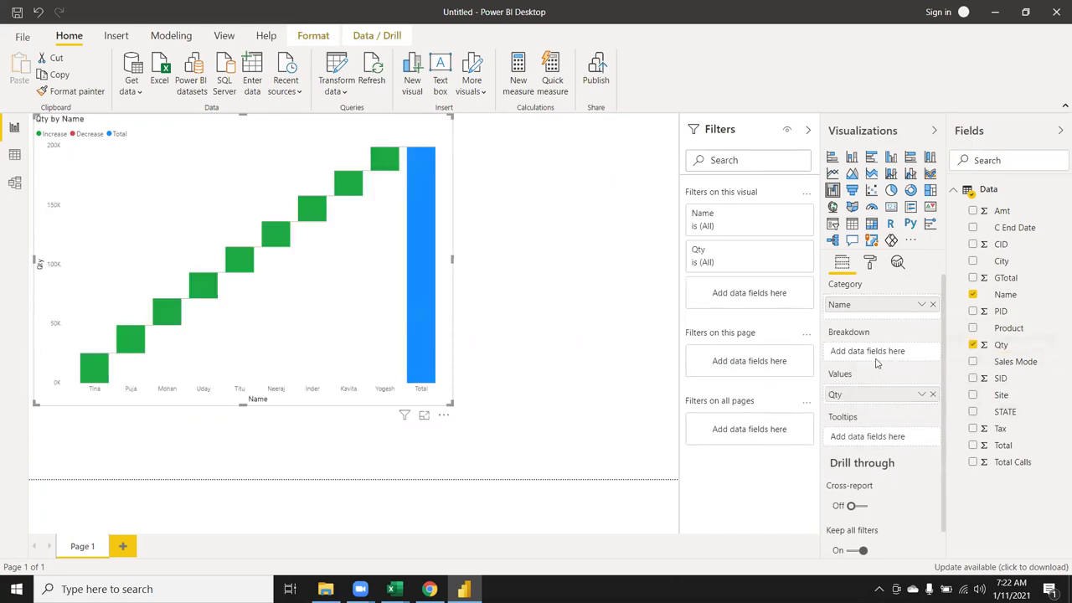
{"action": "mouse_move", "coordinate": [412, 241]}
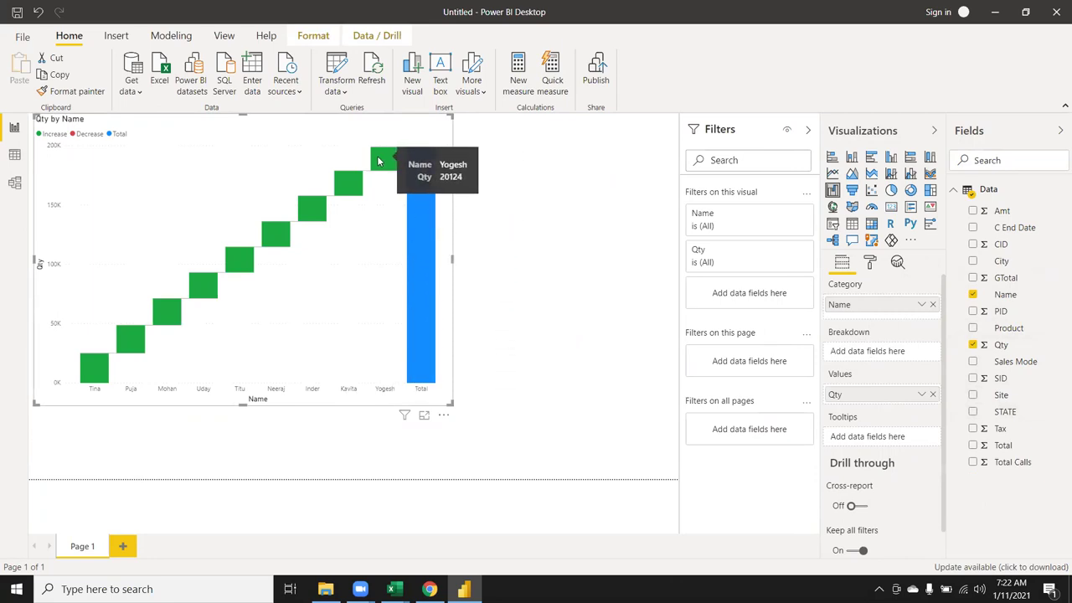
{"action": "mouse_move", "coordinate": [421, 188]}
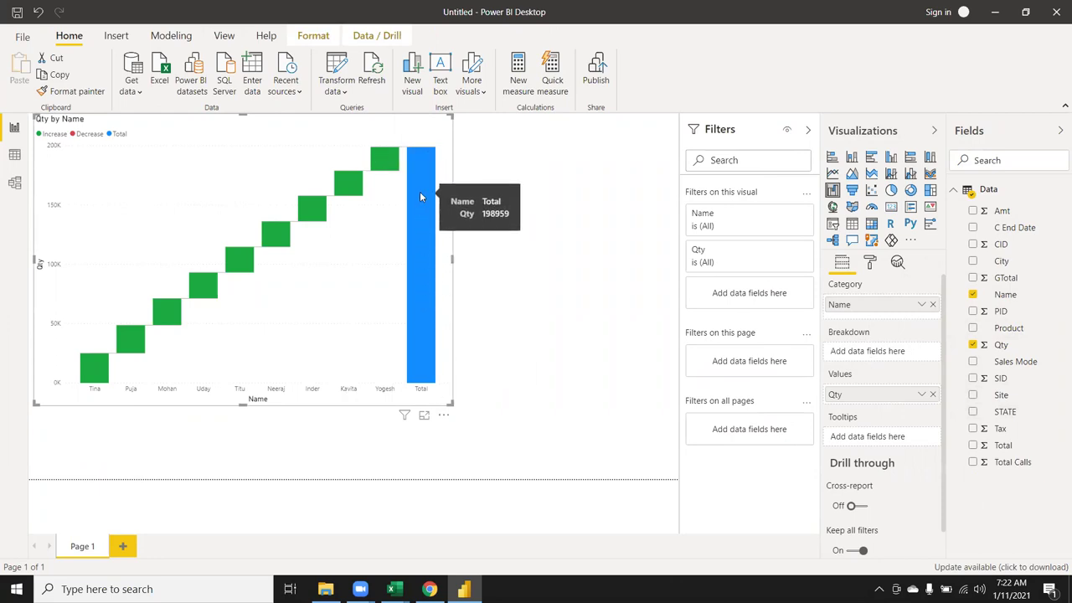
{"action": "mouse_move", "coordinate": [388, 159]}
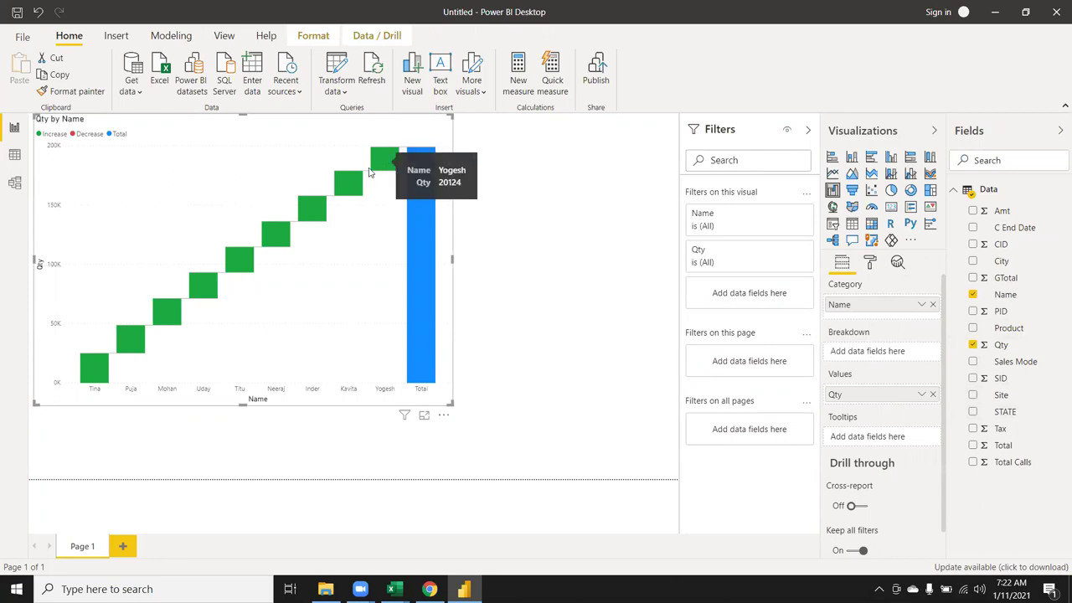
{"action": "mouse_move", "coordinate": [358, 182]}
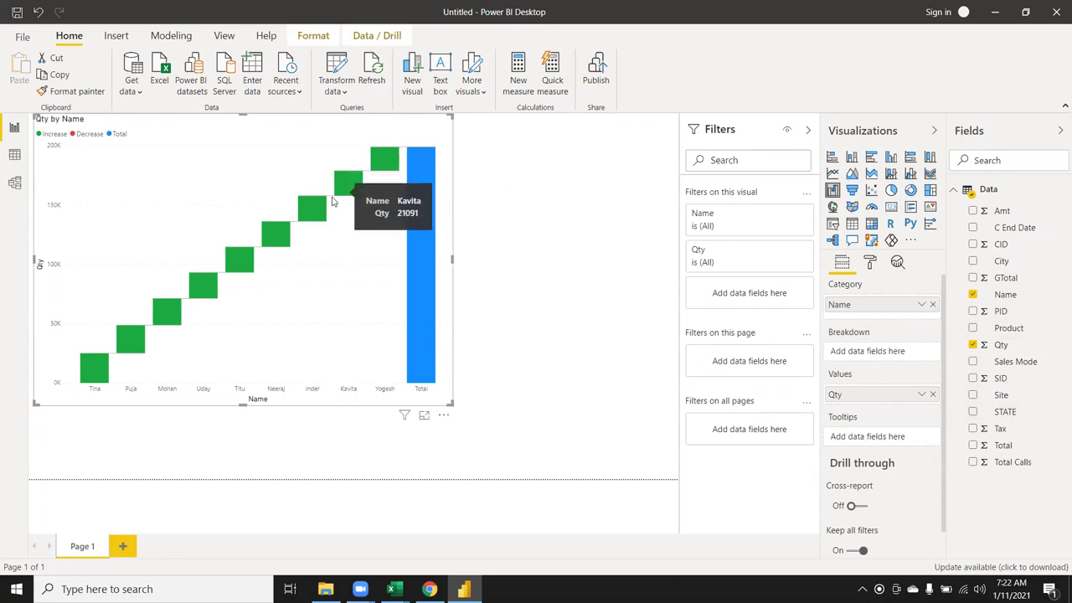
{"action": "mouse_move", "coordinate": [327, 208]}
{"action": "mouse_move", "coordinate": [281, 227]}
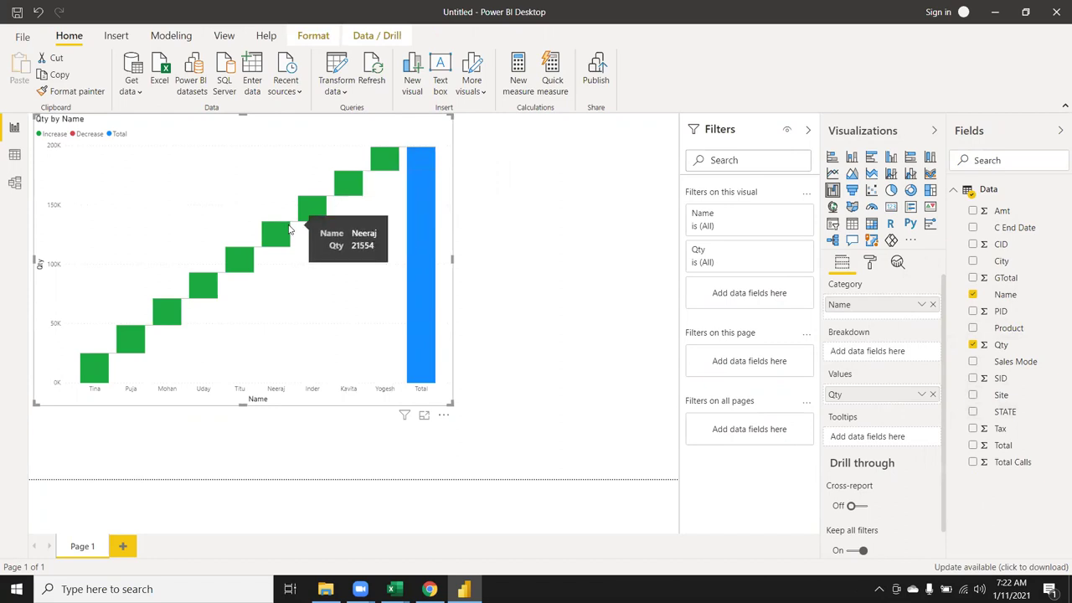
{"action": "mouse_move", "coordinate": [217, 290]}
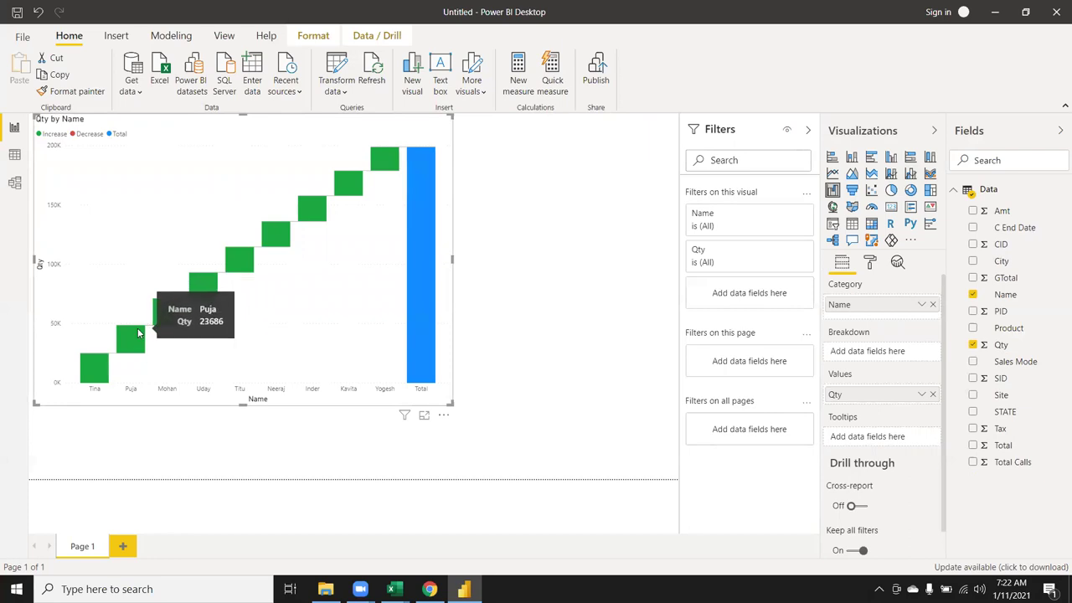
{"action": "mouse_move", "coordinate": [96, 383]}
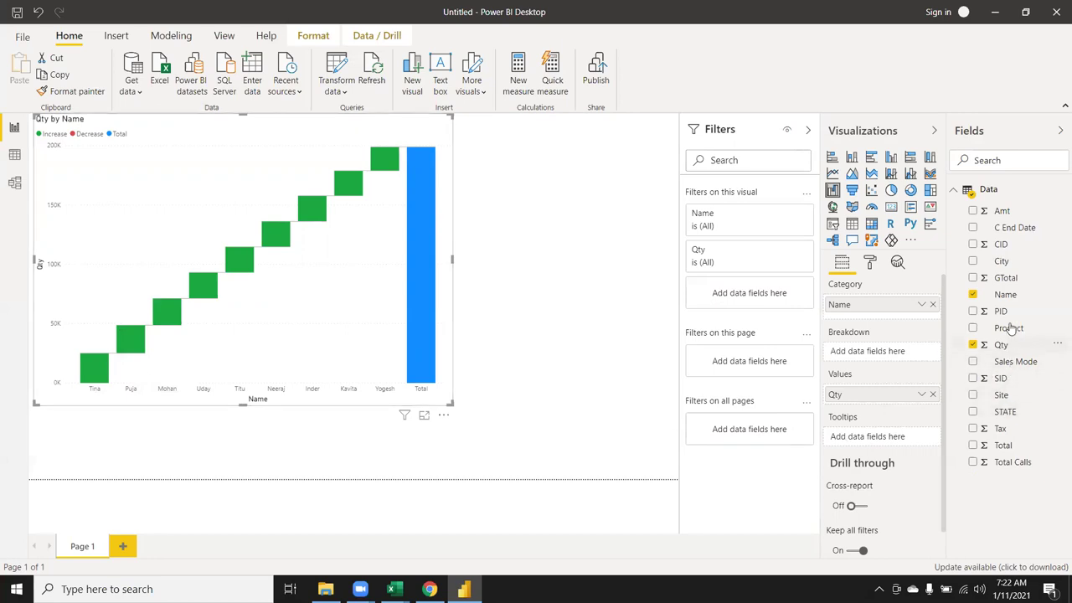
{"action": "left_click_drag", "start_coordinate": [1008, 328], "coordinate": [902, 358]}
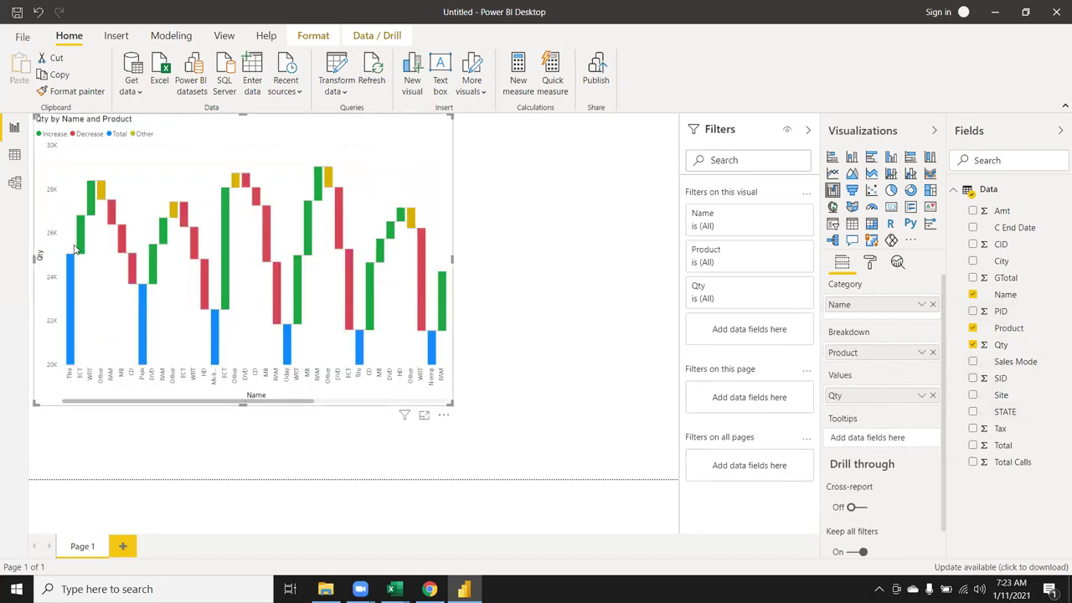
{"action": "mouse_move", "coordinate": [73, 269]}
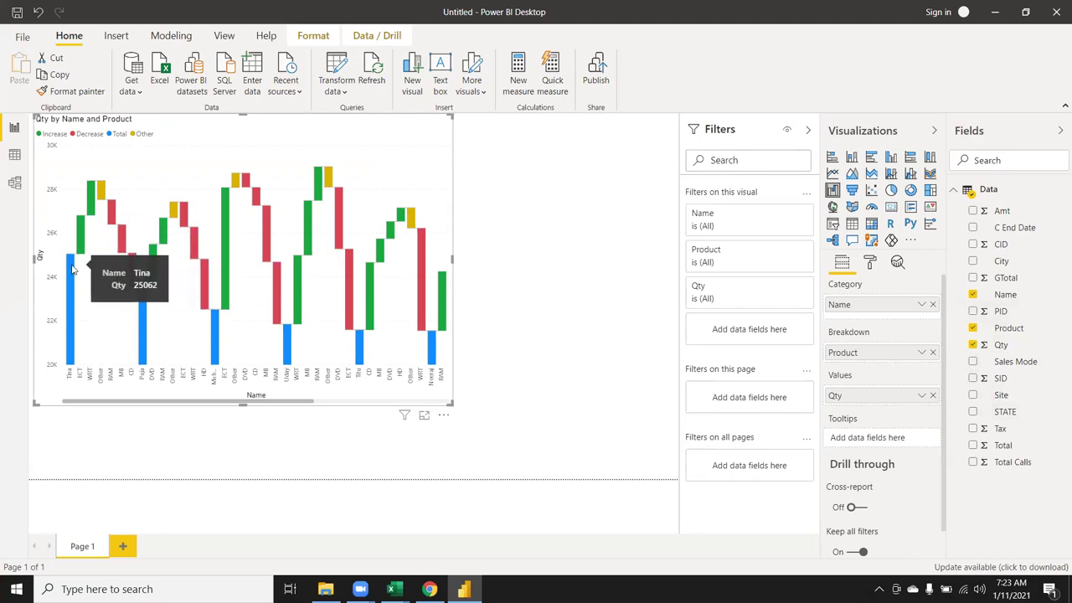
{"action": "mouse_move", "coordinate": [78, 234]}
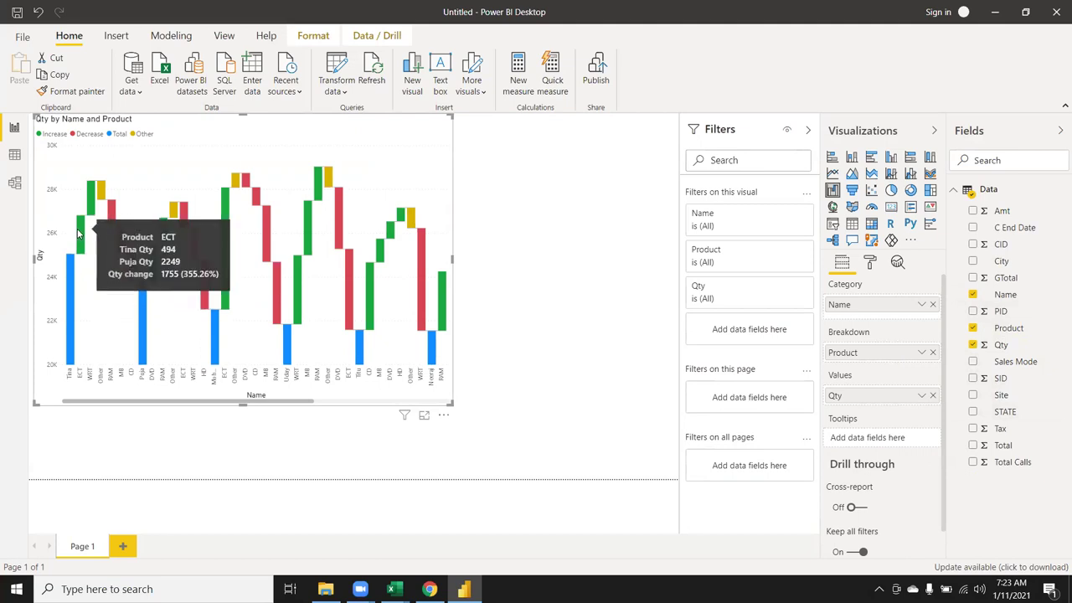
{"action": "mouse_move", "coordinate": [90, 214]}
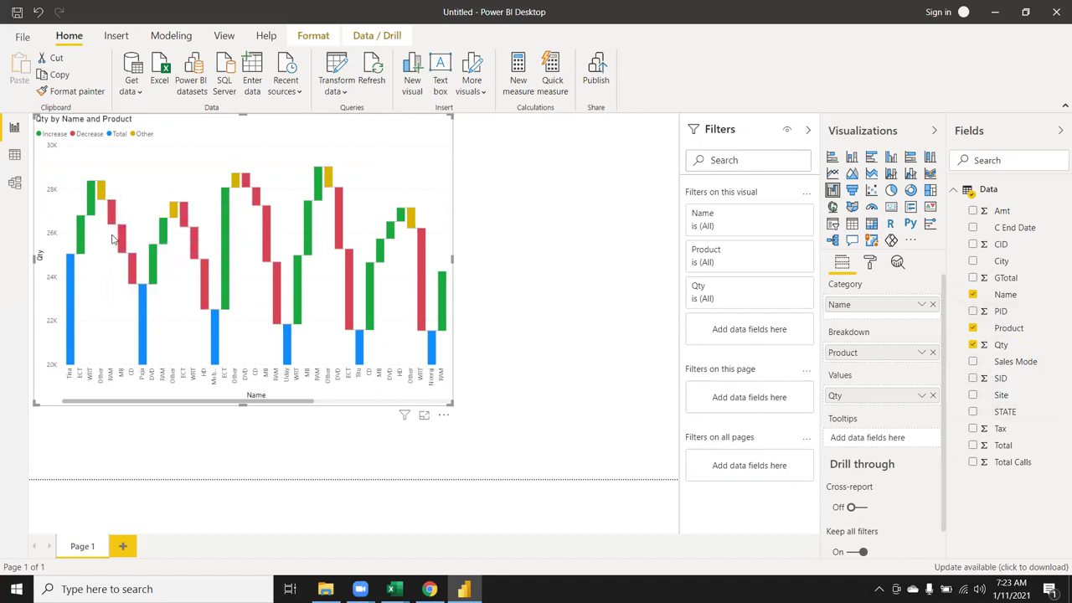
{"action": "mouse_move", "coordinate": [138, 284]}
{"action": "mouse_move", "coordinate": [142, 356]}
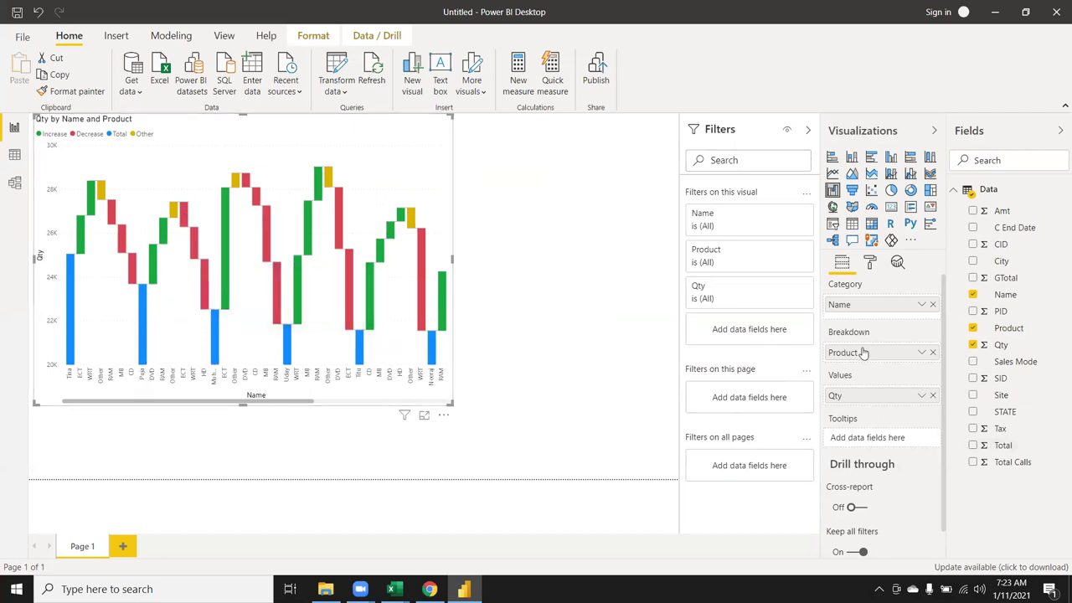
- Remove Product, then arrange Site as the waterfall's Category and Name as its Breakdown
{"action": "left_click", "coordinate": [931, 352]}
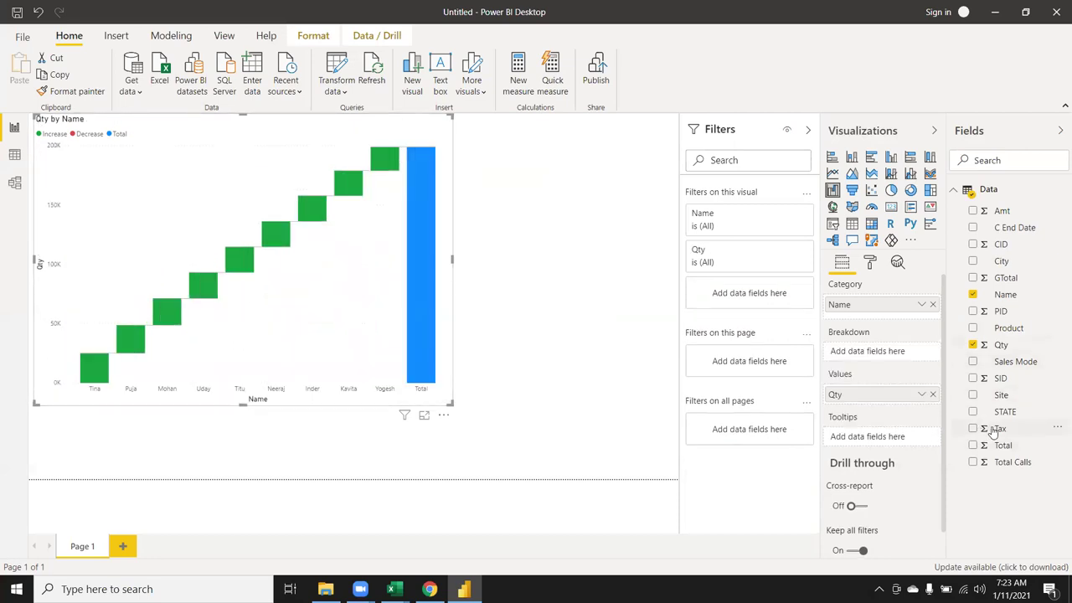
{"action": "left_click_drag", "start_coordinate": [997, 400], "coordinate": [892, 355]}
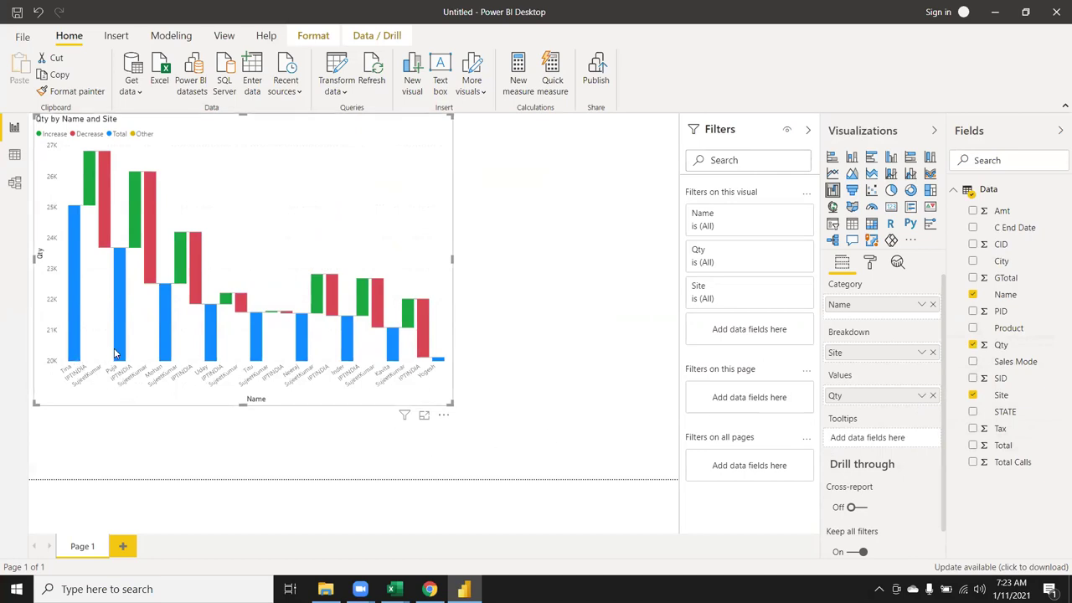
{"action": "left_click_drag", "start_coordinate": [852, 355], "coordinate": [871, 310]}
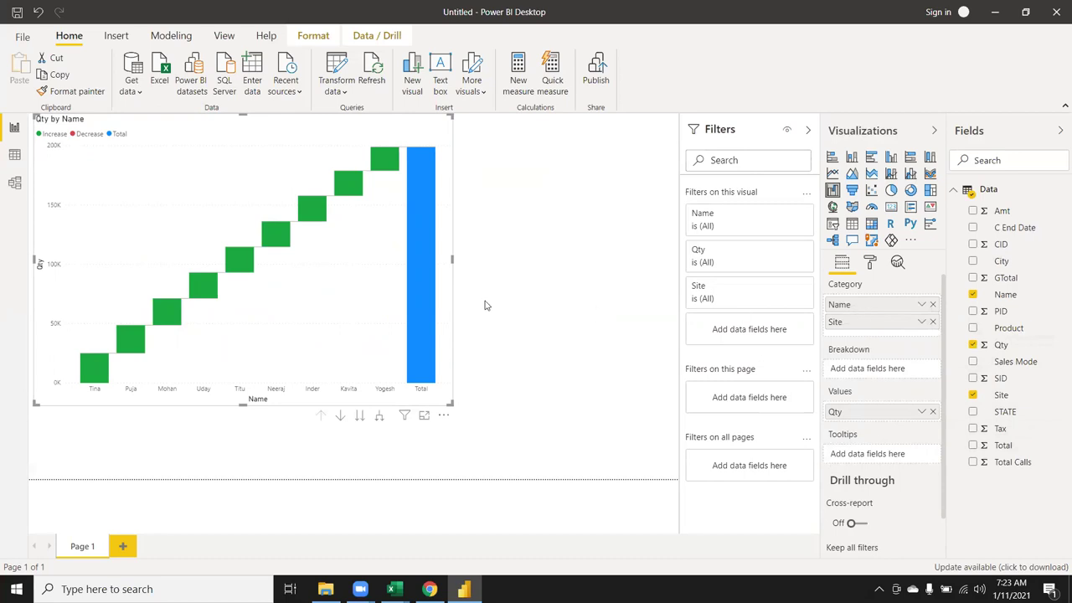
{"action": "left_click_drag", "start_coordinate": [870, 305], "coordinate": [869, 369]}
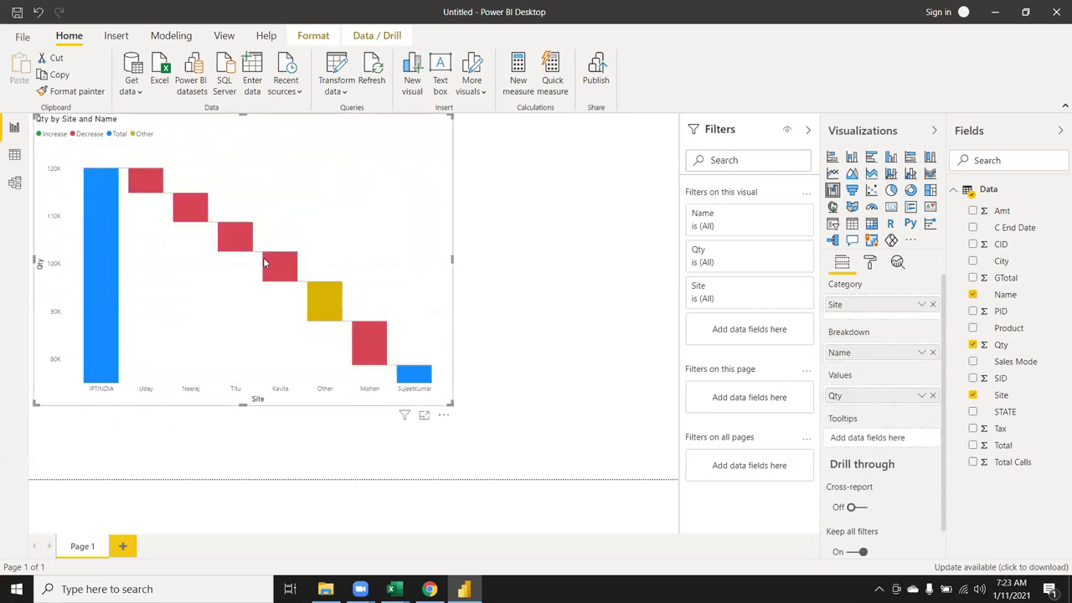
{"action": "mouse_move", "coordinate": [412, 376]}
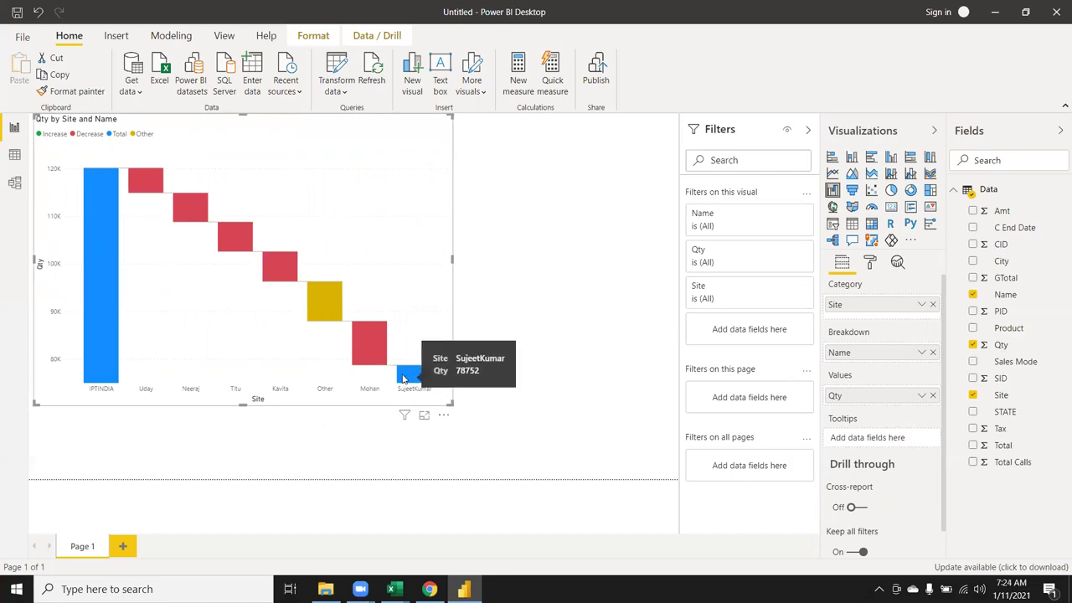
{"action": "mouse_move", "coordinate": [318, 303]}
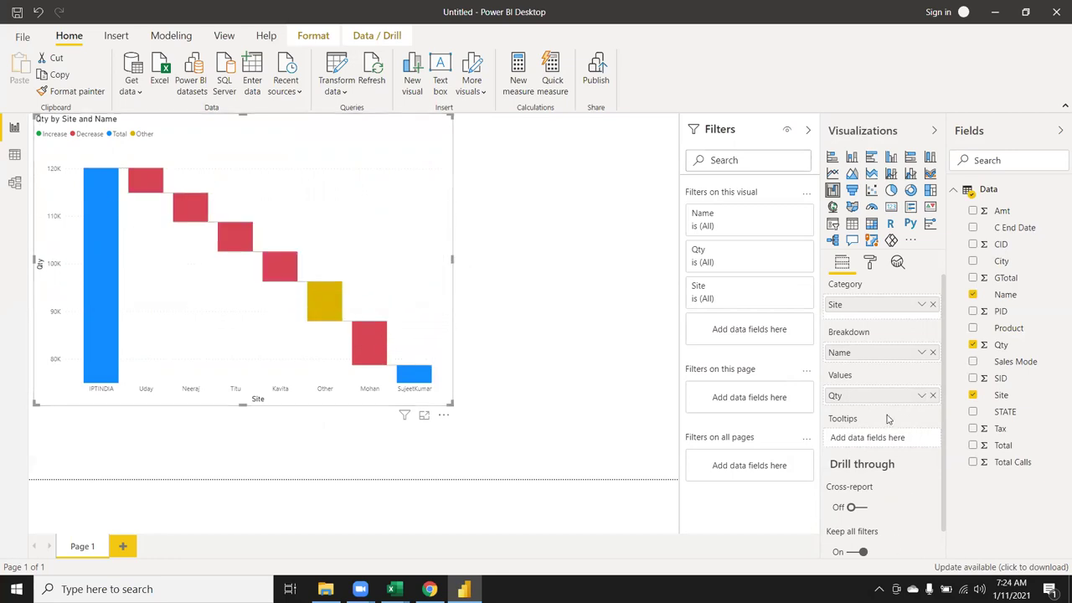
- Delete the waterfall and add an enlarged funnel chart with Name as Group and Qty as Values
{"action": "left_click", "coordinate": [932, 395]}
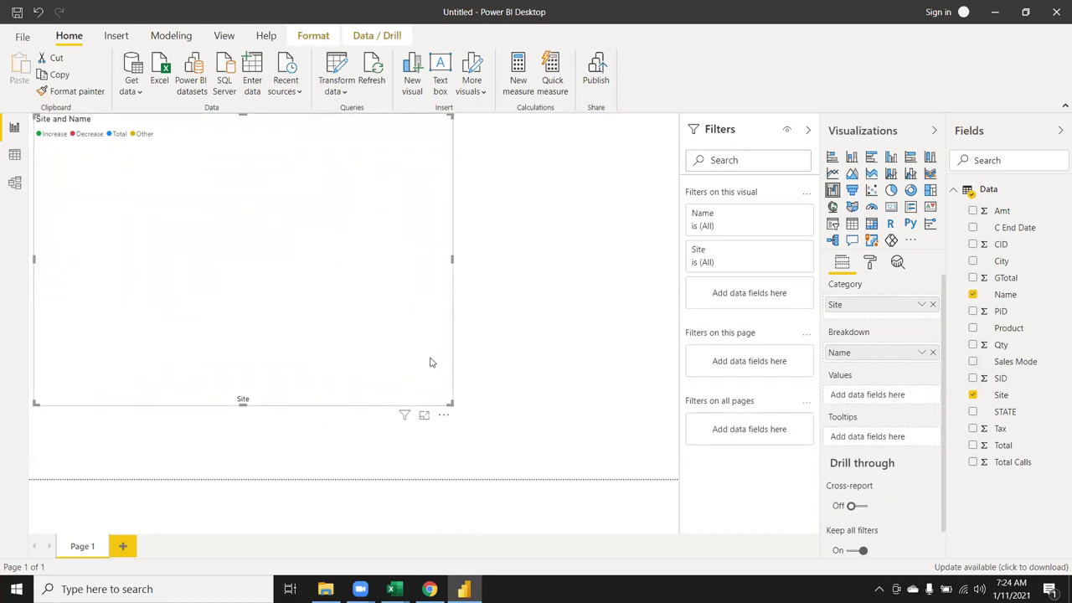
{"action": "key", "text": "Delete"}
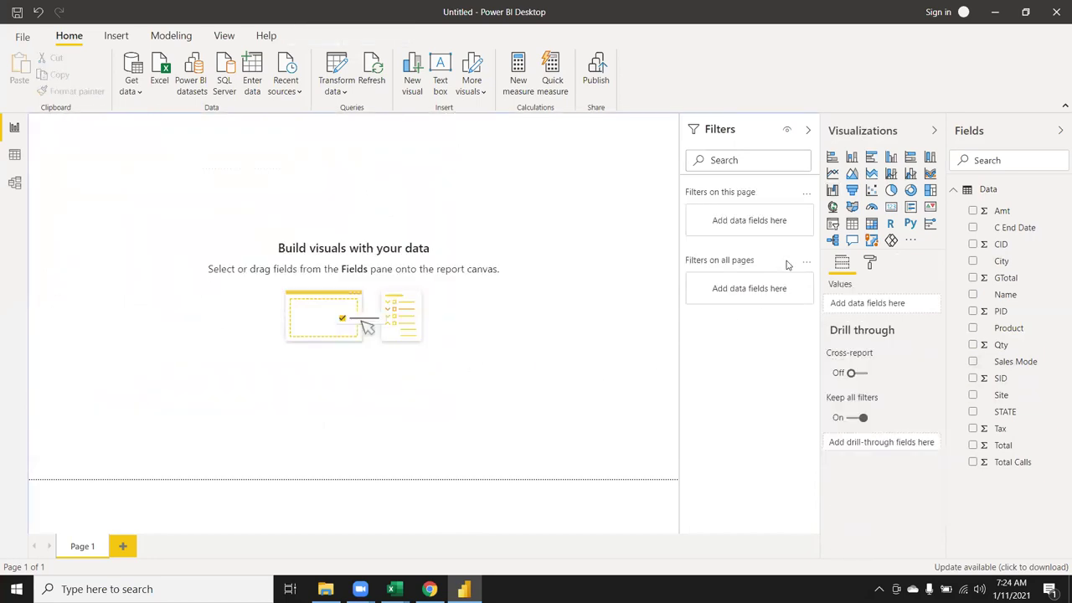
{"action": "left_click", "coordinate": [852, 194]}
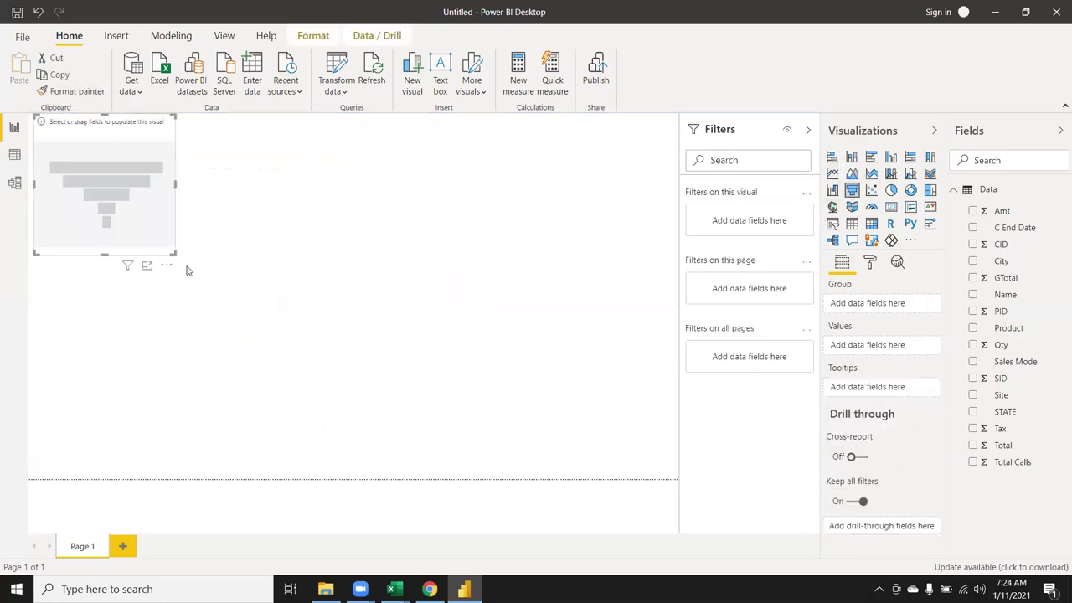
{"action": "left_click_drag", "start_coordinate": [173, 254], "coordinate": [540, 389]}
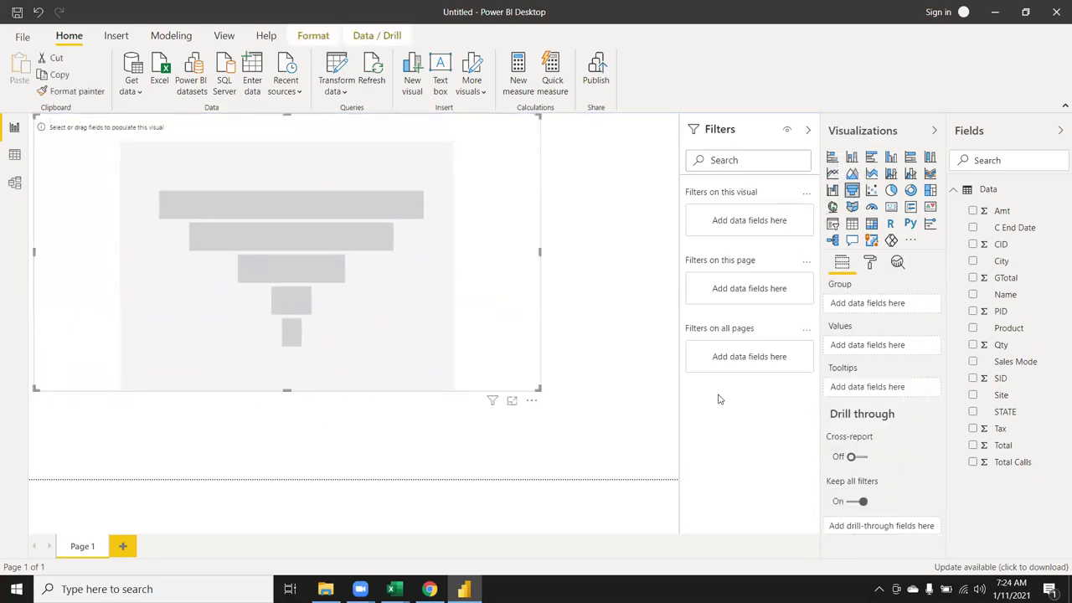
{"action": "left_click_drag", "start_coordinate": [1007, 299], "coordinate": [884, 307]}
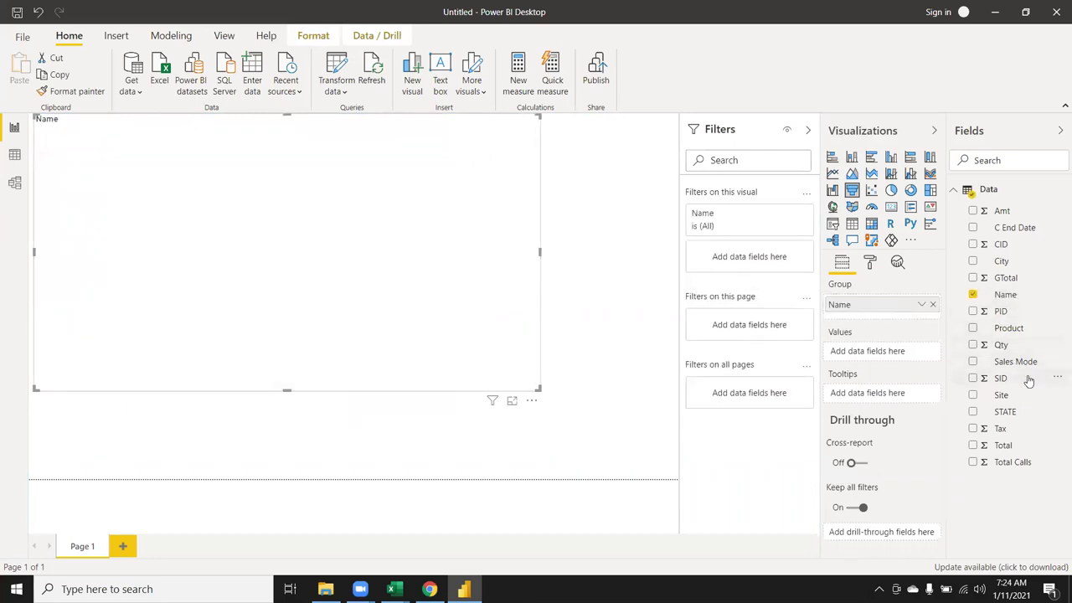
{"action": "left_click_drag", "start_coordinate": [1007, 344], "coordinate": [872, 352]}
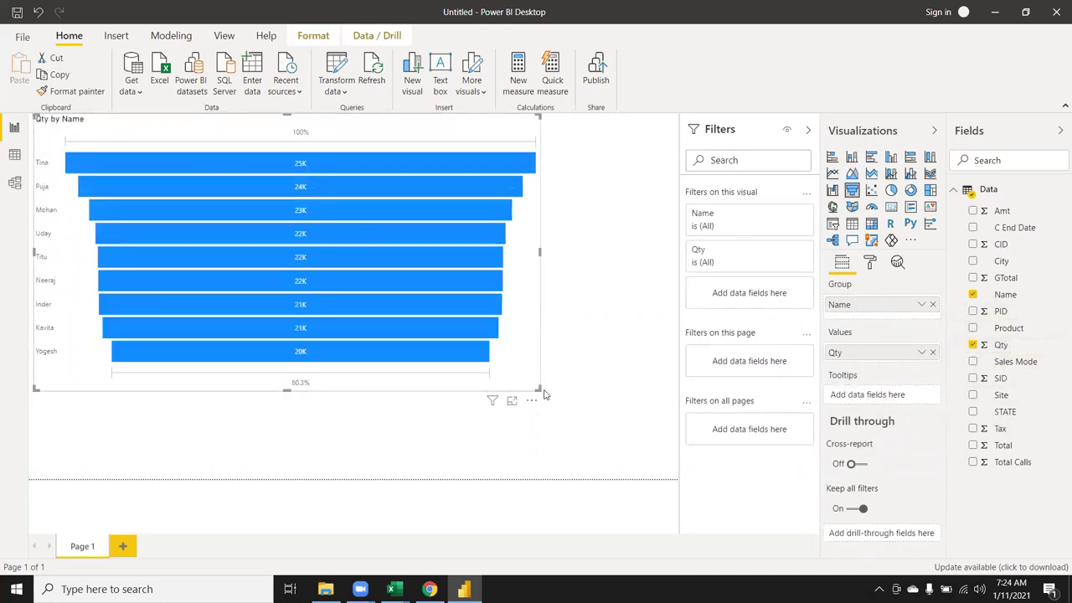
- Enlarge the funnel and highlight bars from Tina down to Inder, then Tina again, before deselecting
{"action": "left_click_drag", "start_coordinate": [538, 390], "coordinate": [571, 461]}
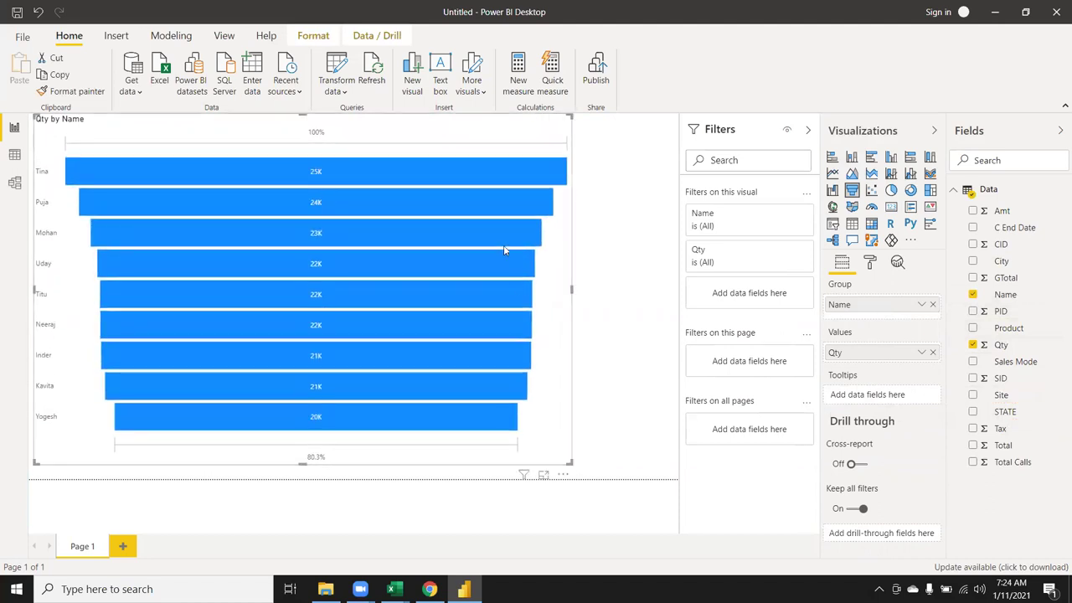
{"action": "left_click", "coordinate": [469, 182]}
{"action": "left_click", "coordinate": [464, 204]}
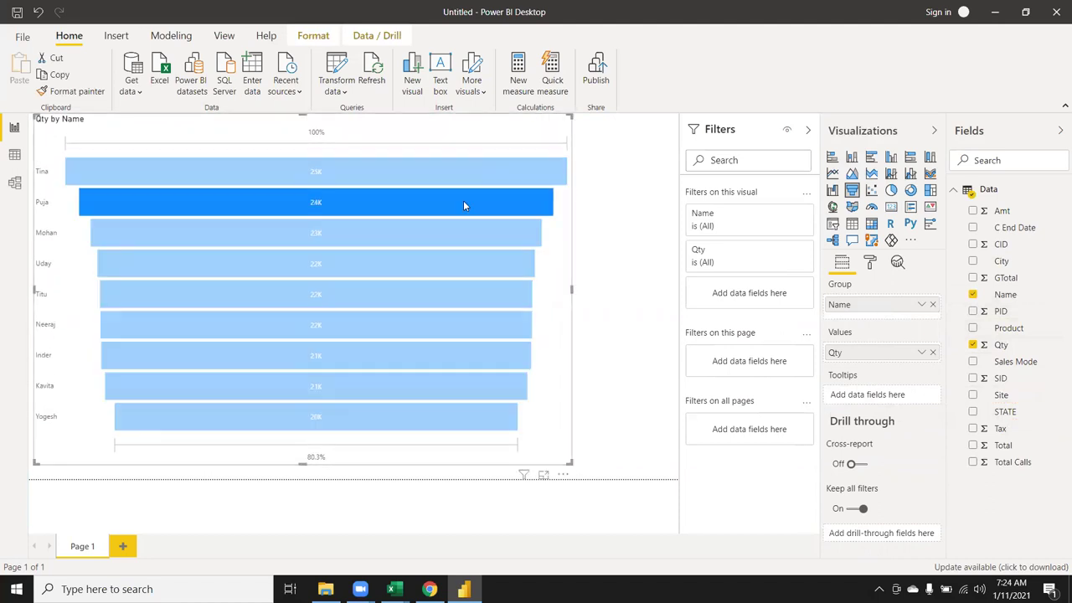
{"action": "left_click", "coordinate": [454, 241]}
{"action": "left_click", "coordinate": [448, 264]}
{"action": "left_click", "coordinate": [438, 297]}
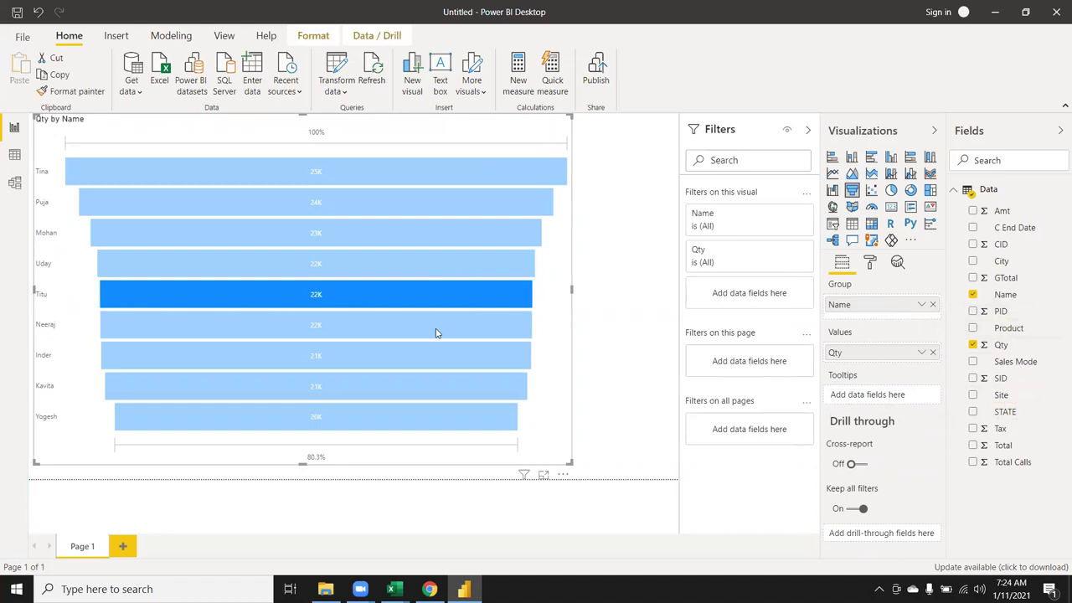
{"action": "left_click", "coordinate": [426, 373]}
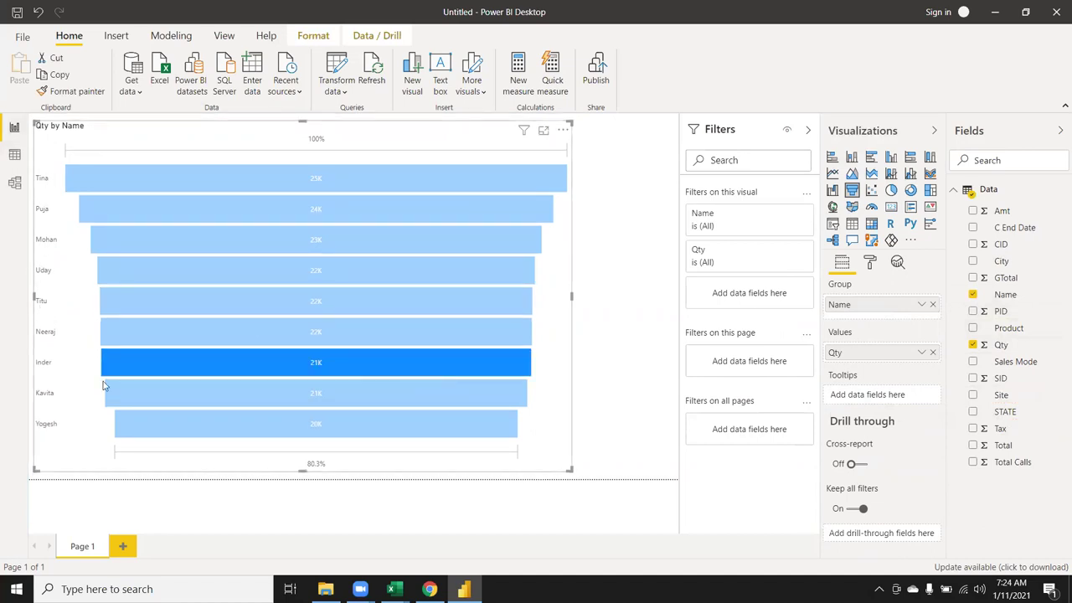
{"action": "left_click", "coordinate": [607, 283]}
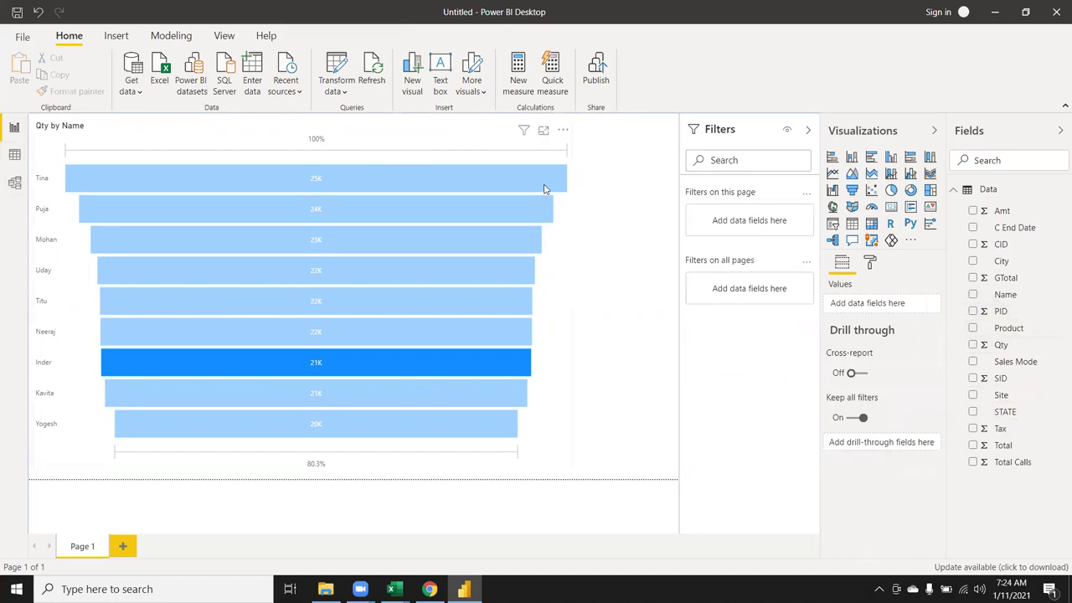
{"action": "left_click", "coordinate": [543, 184]}
{"action": "left_click", "coordinate": [619, 200]}
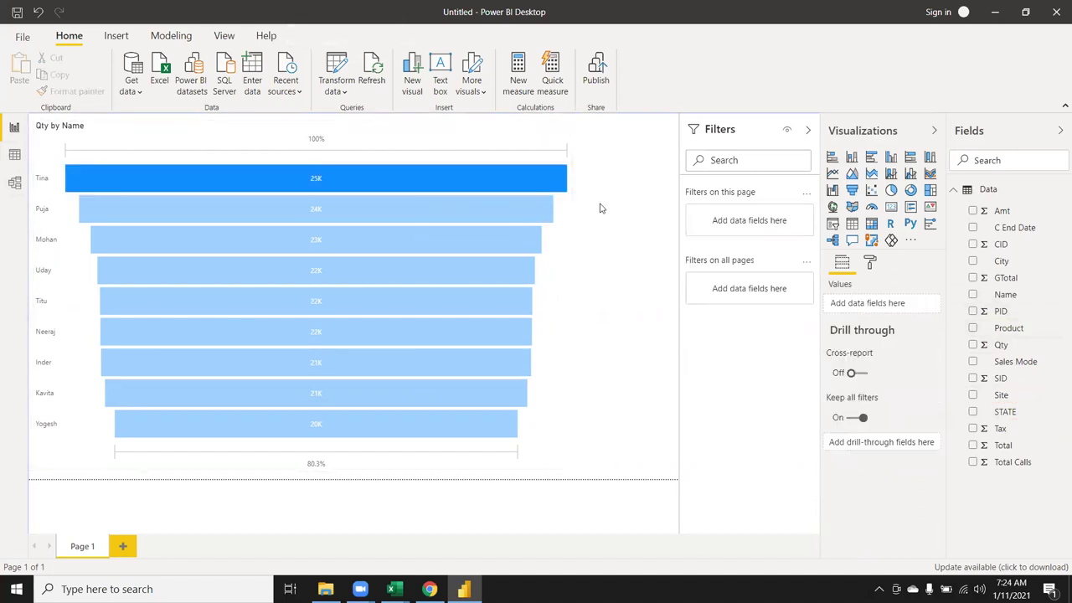
- Insert a Q&A visual on the blank canvas beside the funnel, then select the funnel
{"action": "double_click", "coordinate": [630, 197]}
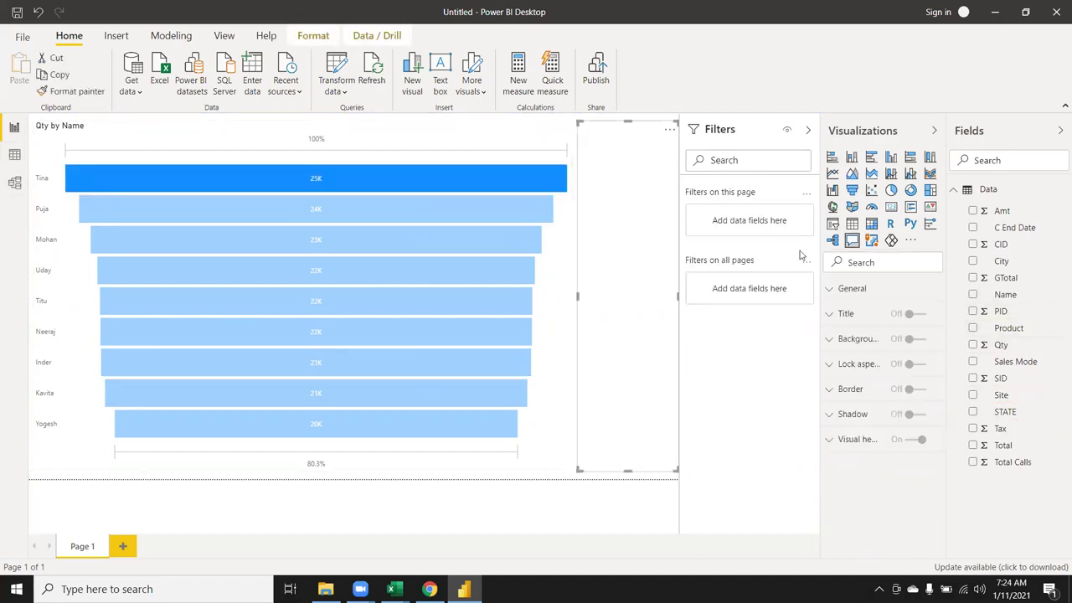
{"action": "left_click", "coordinate": [462, 132]}
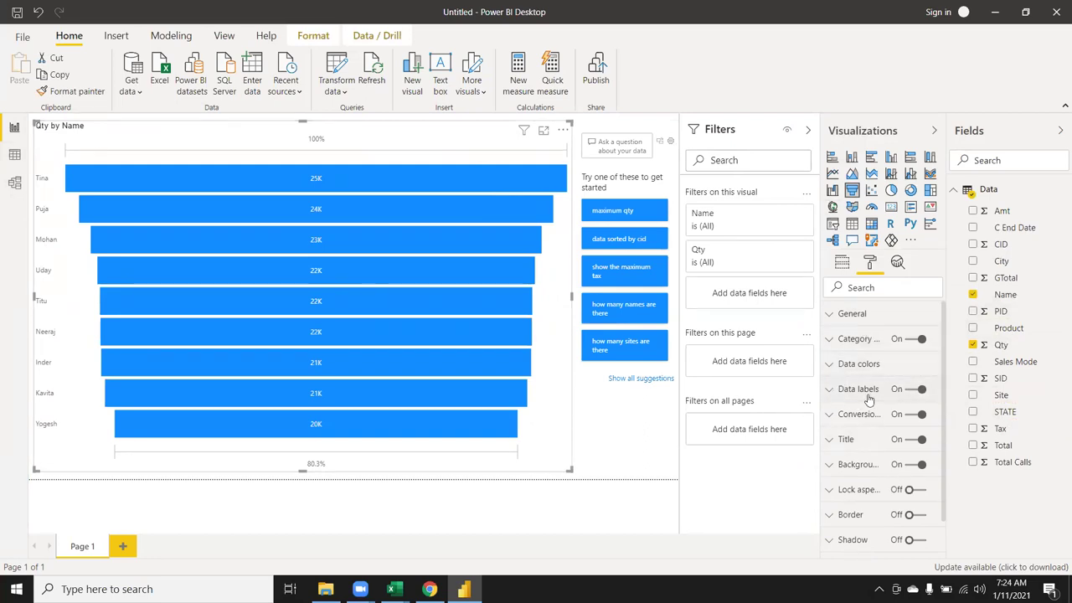
- Set the funnel's data labels to show each value with its percent of the previous bar
{"action": "left_click", "coordinate": [832, 392]}
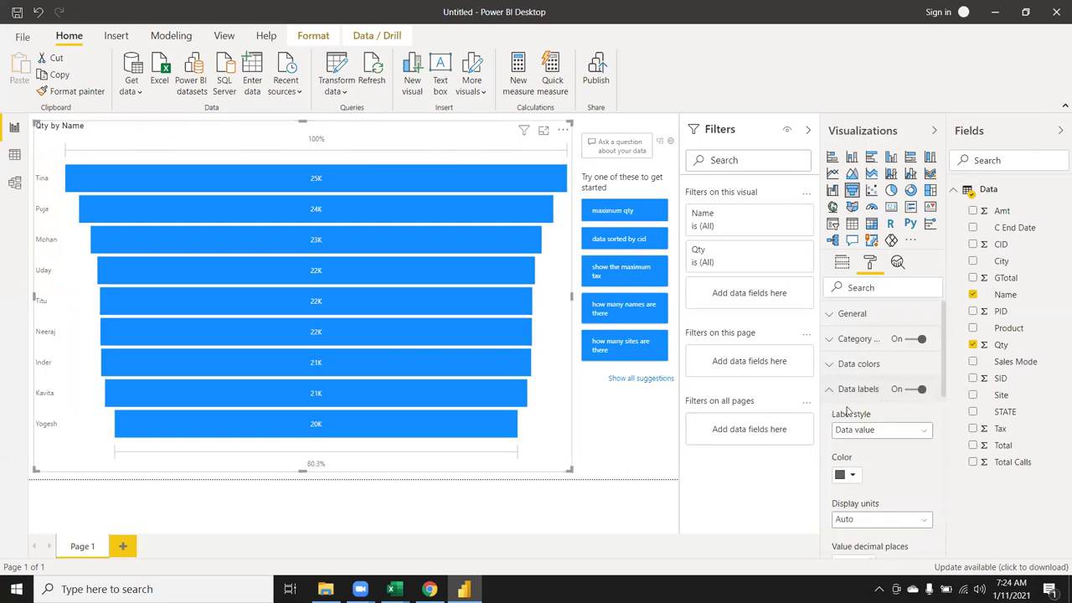
{"action": "left_click", "coordinate": [867, 366]}
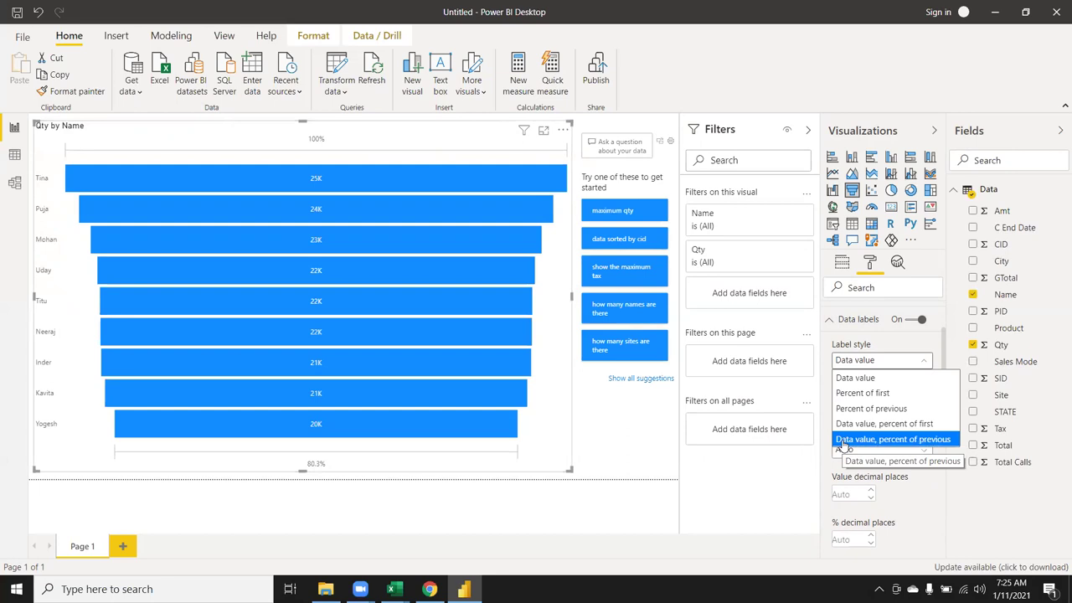
{"action": "left_click", "coordinate": [843, 444]}
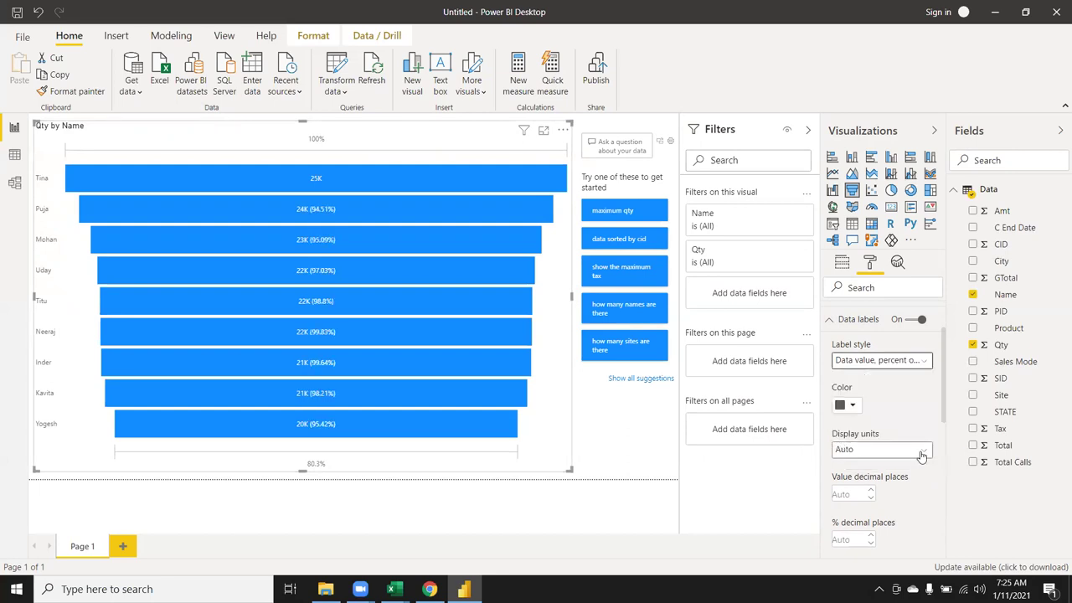
{"action": "left_click", "coordinate": [898, 418]}
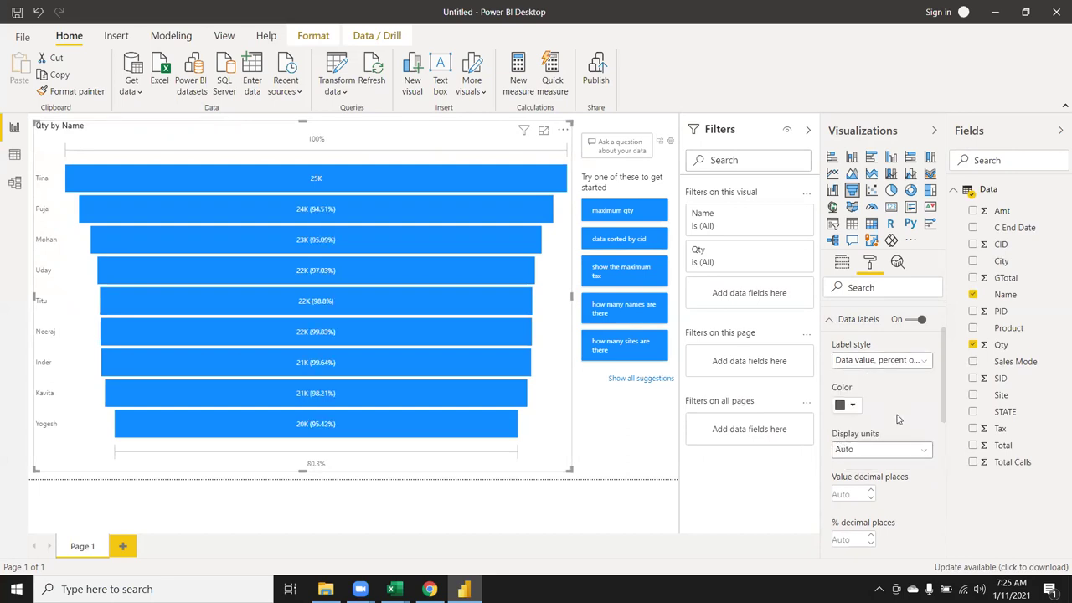
{"action": "left_click", "coordinate": [851, 405]}
{"action": "left_click", "coordinate": [901, 414]}
- Scroll through the funnel's format sections and briefly expand its Title settings
{"action": "scroll", "coordinate": [906, 417], "scroll_direction": "down", "scroll_amount": 3}
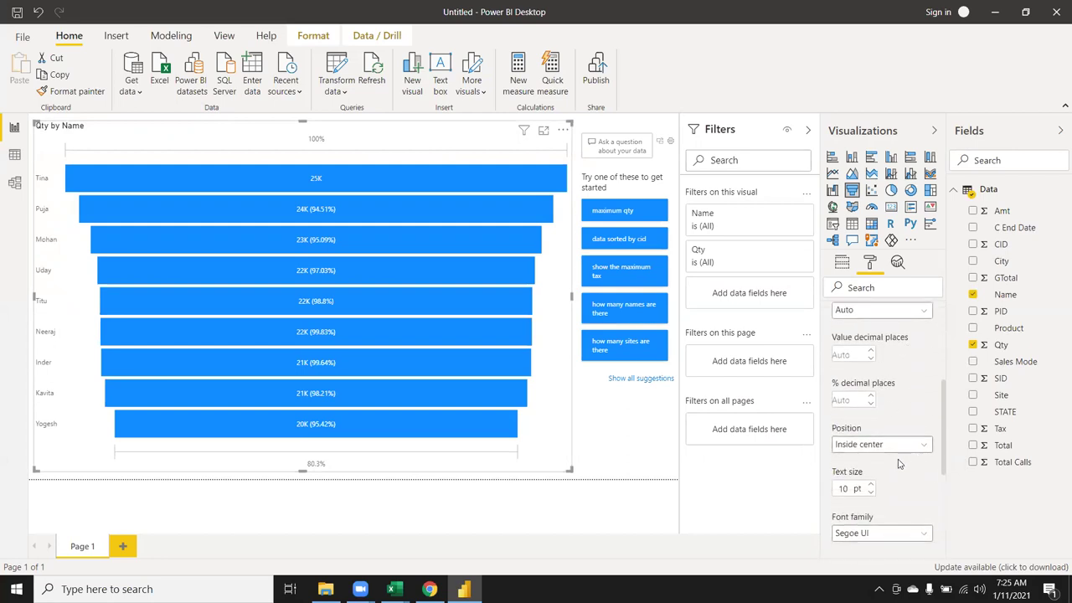
{"action": "scroll", "coordinate": [898, 463], "scroll_direction": "down", "scroll_amount": 2}
{"action": "scroll", "coordinate": [891, 453], "scroll_direction": "down", "scroll_amount": 2}
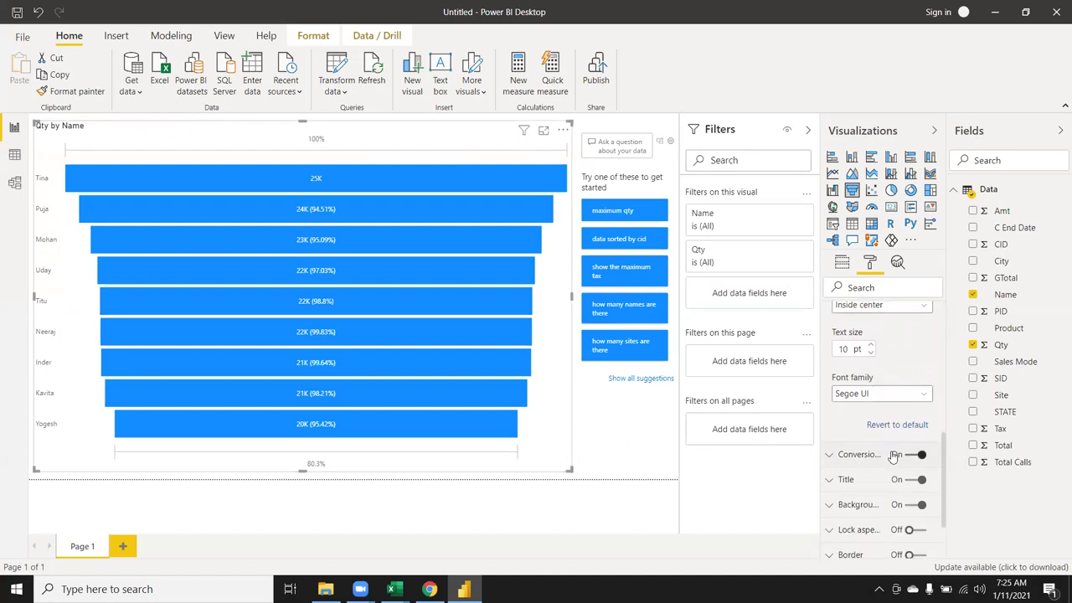
{"action": "left_click", "coordinate": [842, 486]}
{"action": "left_click", "coordinate": [842, 483]}
{"action": "scroll", "coordinate": [887, 498], "scroll_direction": "down", "scroll_amount": 3}
{"action": "scroll", "coordinate": [895, 486], "scroll_direction": "up", "scroll_amount": 6}
{"action": "scroll", "coordinate": [891, 452], "scroll_direction": "up", "scroll_amount": 8}
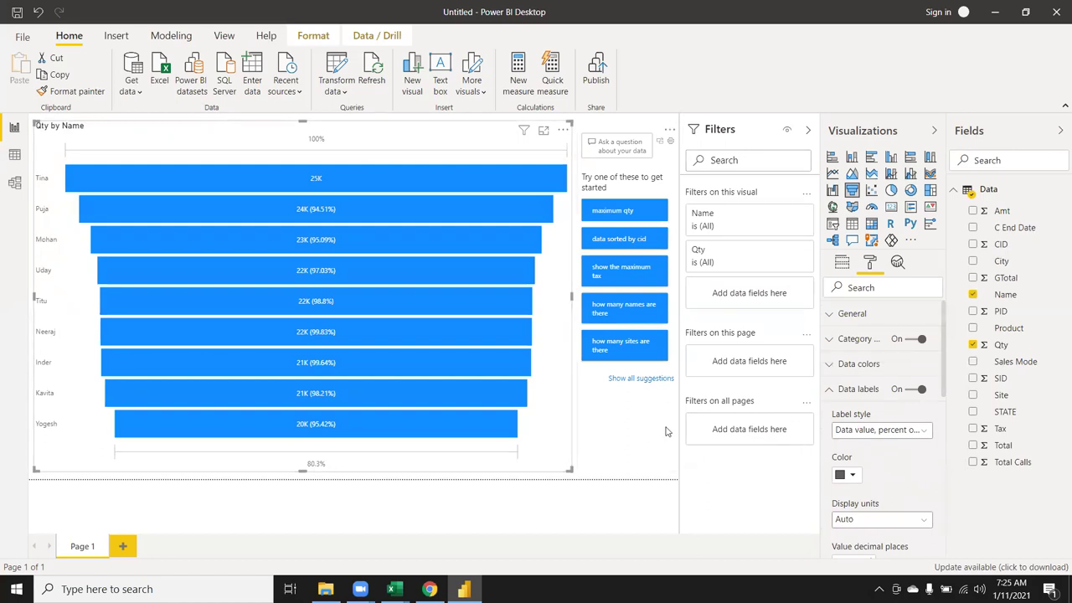
- Ask the Q&A visual for the maximum qty and shrink its answer card
{"action": "left_click", "coordinate": [621, 436]}
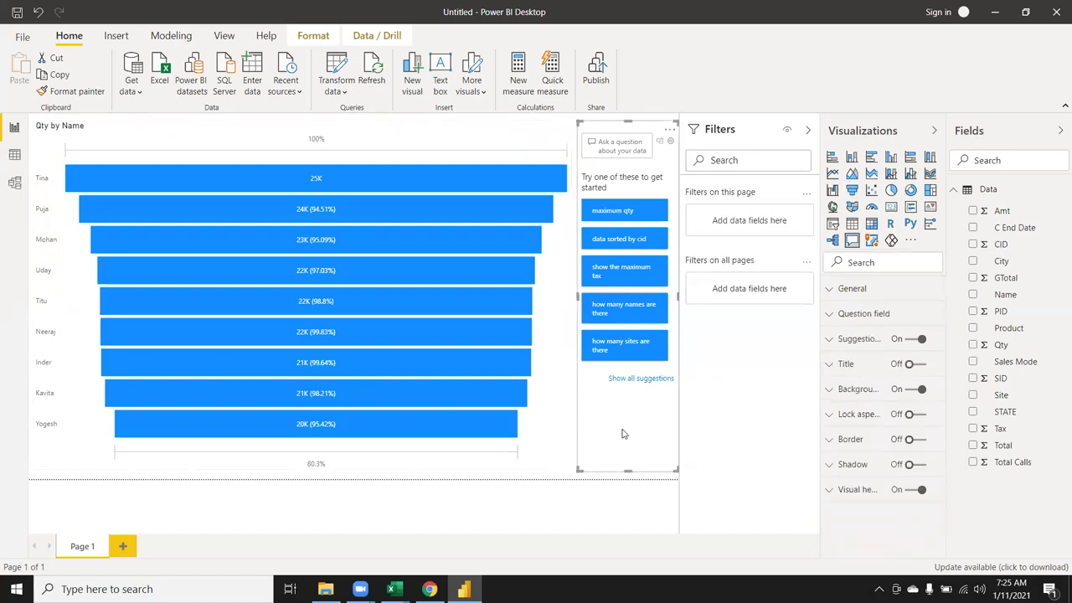
{"action": "left_click", "coordinate": [432, 481]}
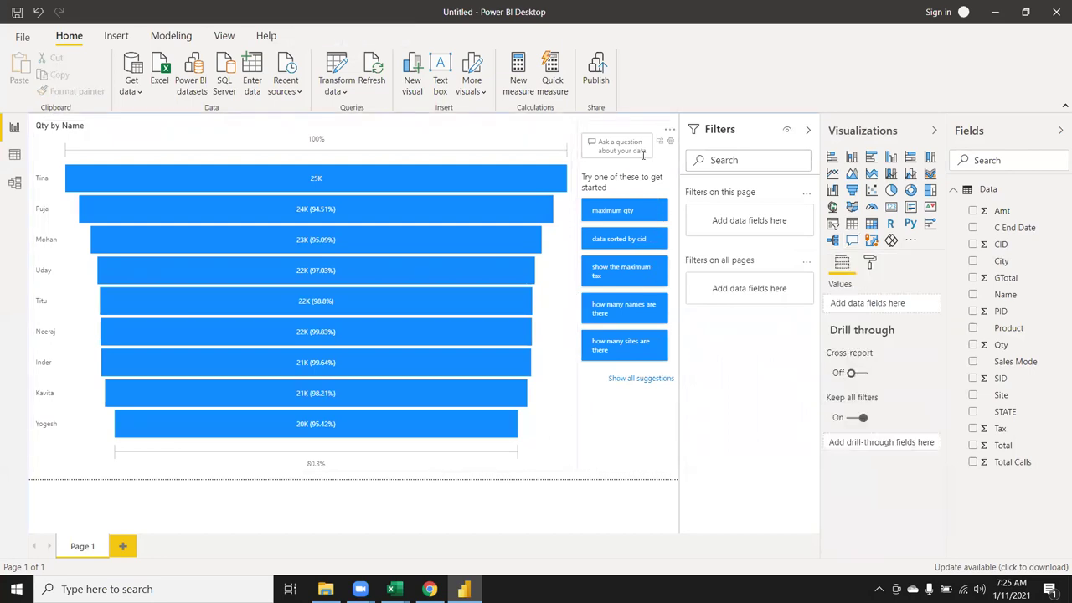
{"action": "left_click", "coordinate": [612, 213]}
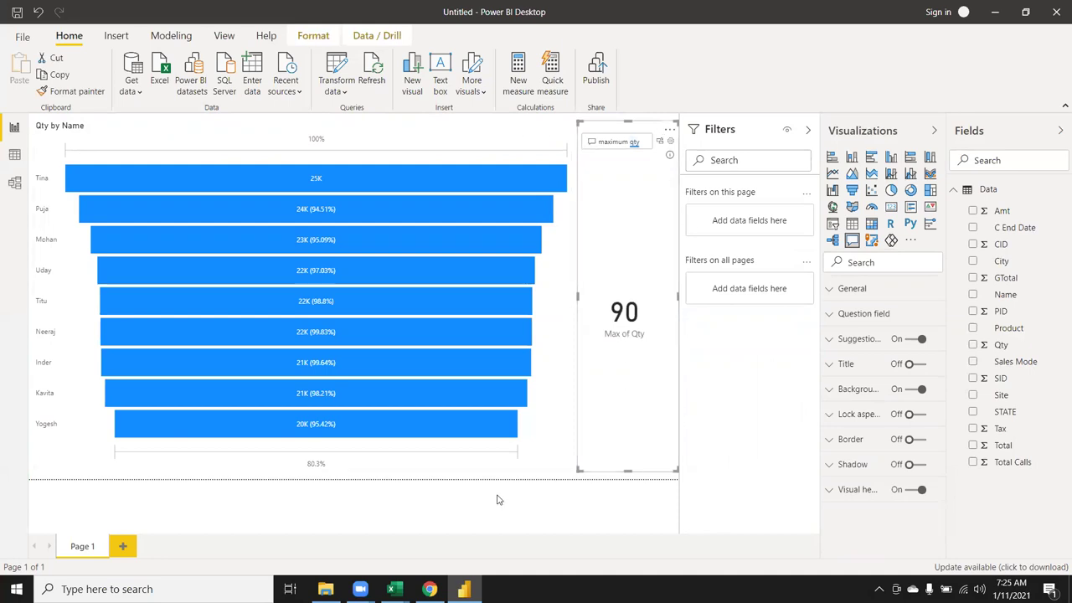
{"action": "left_click_drag", "start_coordinate": [579, 466], "coordinate": [572, 401]}
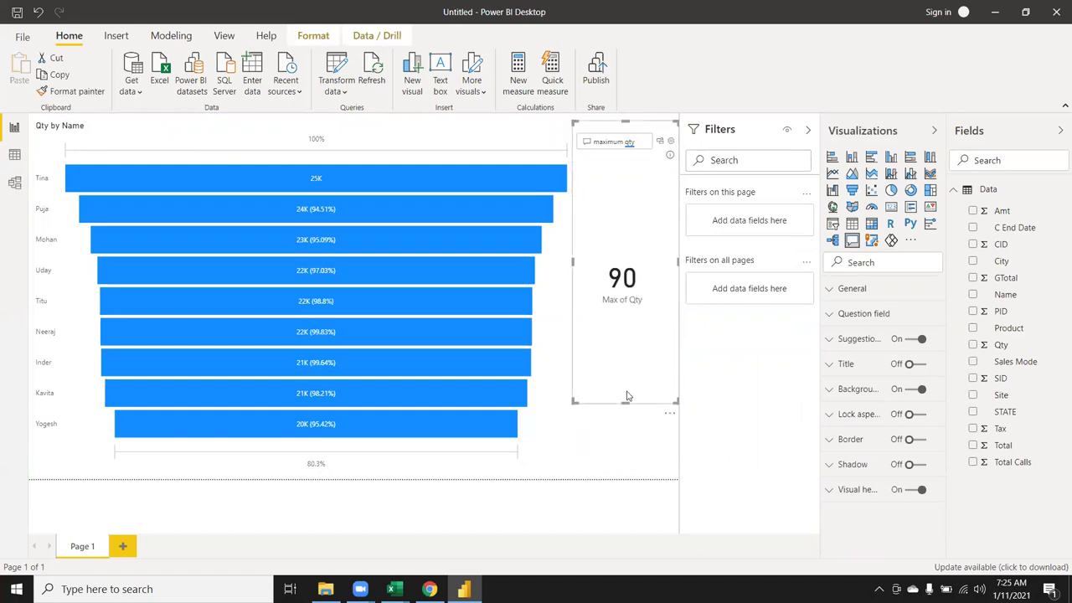
- Remove the Q&A visual from the page and select the Qty by Name funnel
{"action": "left_click", "coordinate": [670, 414]}
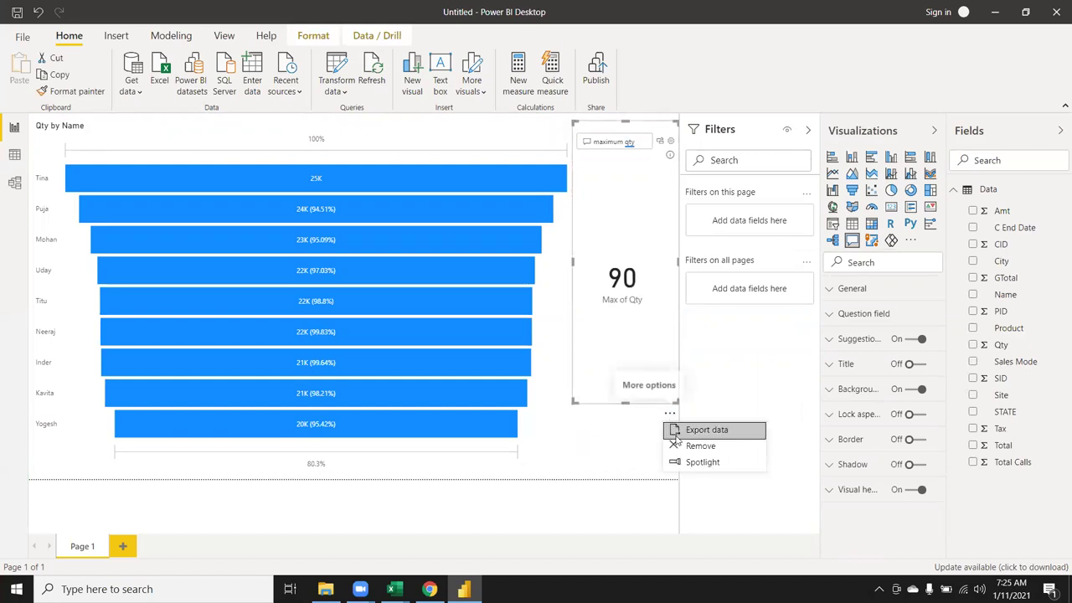
{"action": "left_click", "coordinate": [680, 445]}
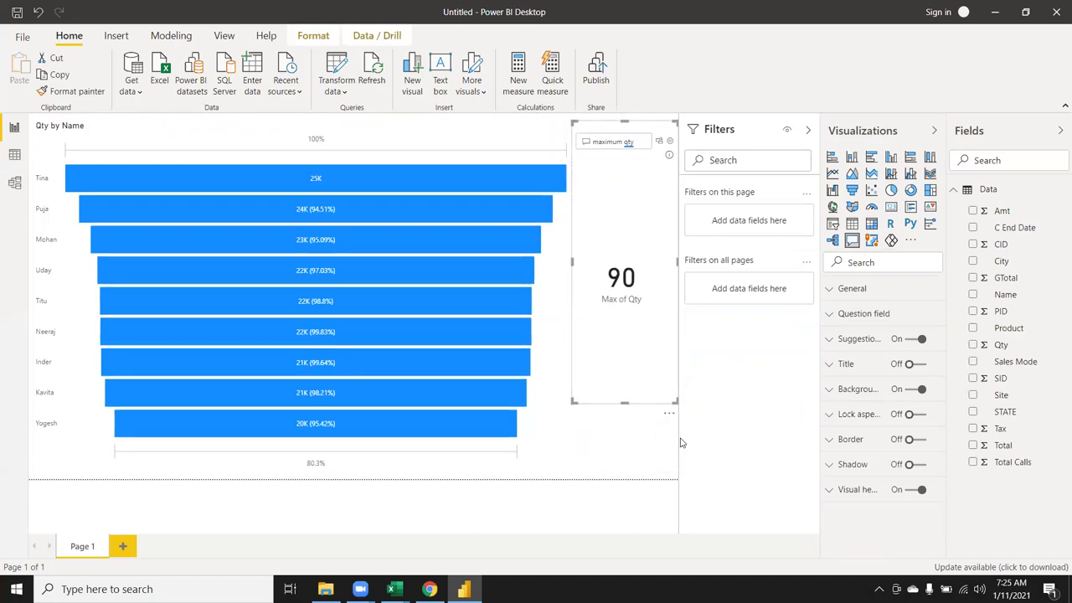
{"action": "left_click", "coordinate": [563, 258]}
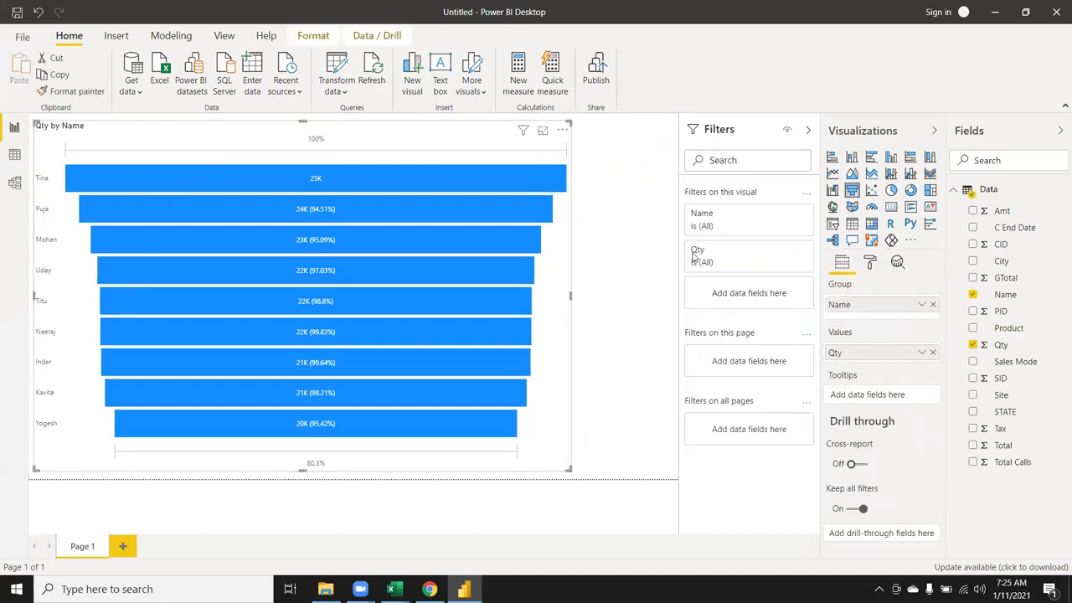
- Replace the funnel with a new empty scatter chart enlarged across the page
{"action": "left_click", "coordinate": [870, 190]}
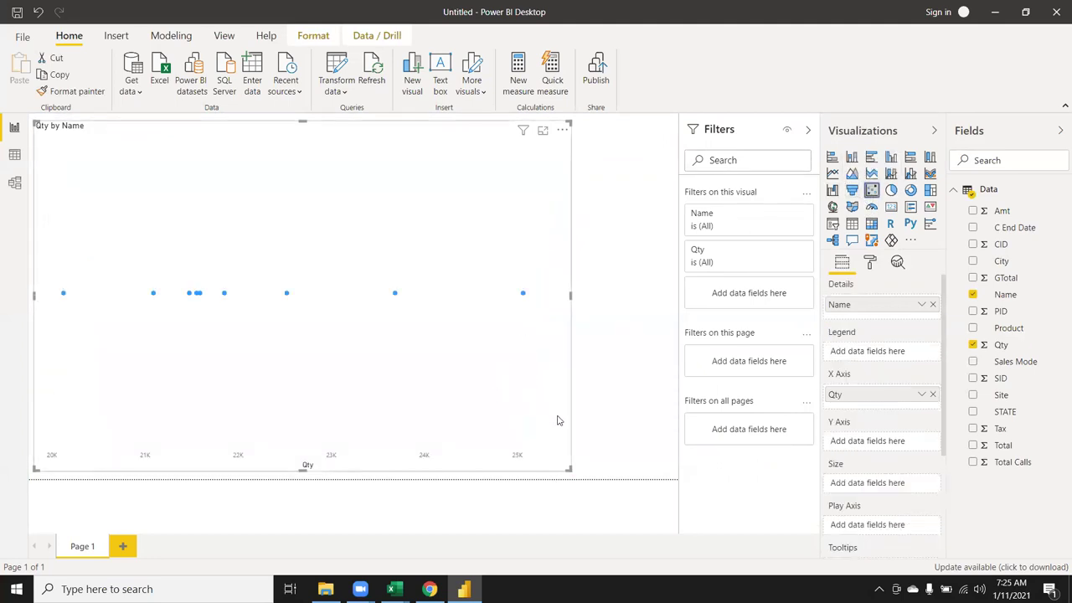
{"action": "key", "text": "Delete"}
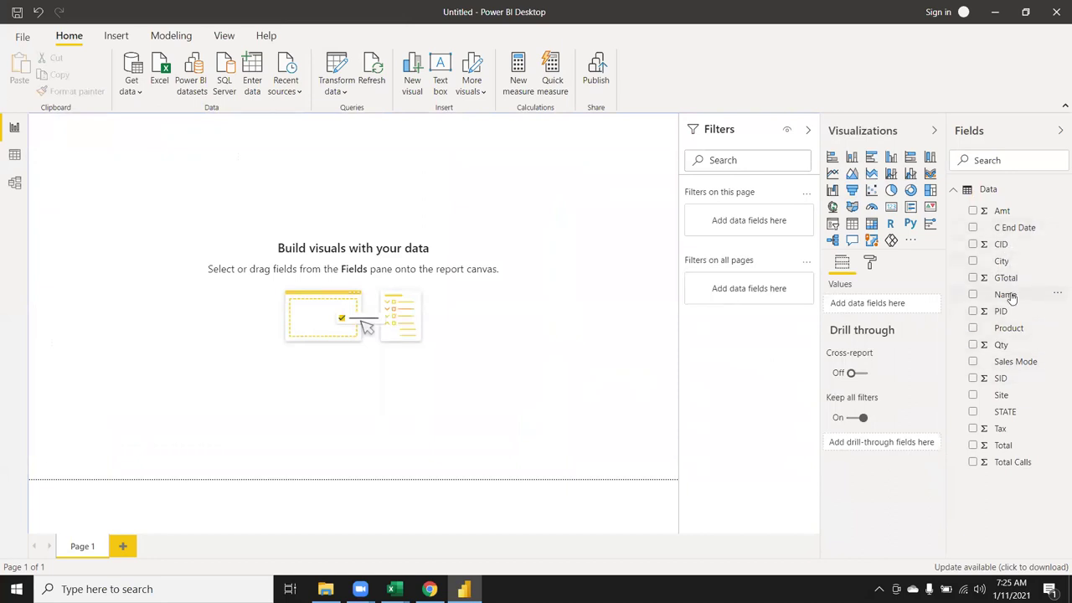
{"action": "left_click", "coordinate": [1008, 329]}
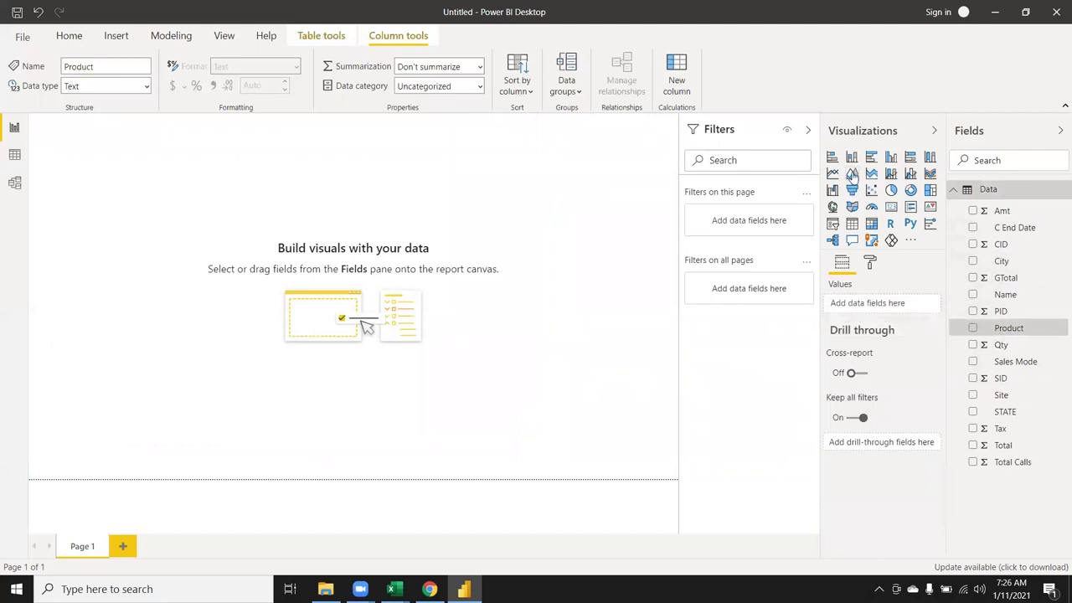
{"action": "left_click", "coordinate": [871, 189]}
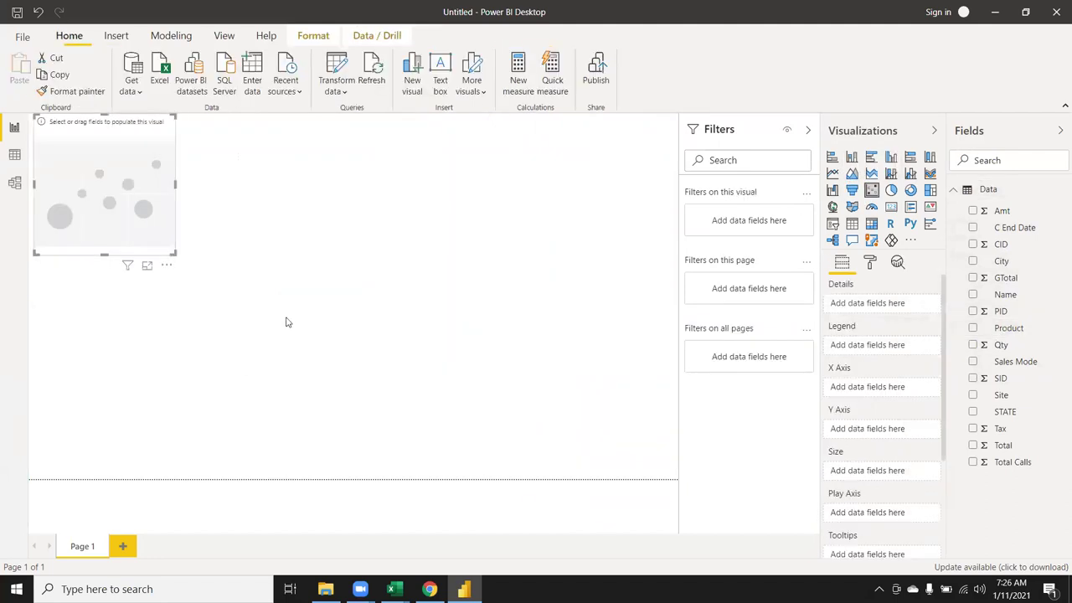
{"action": "left_click_drag", "start_coordinate": [174, 251], "coordinate": [456, 404]}
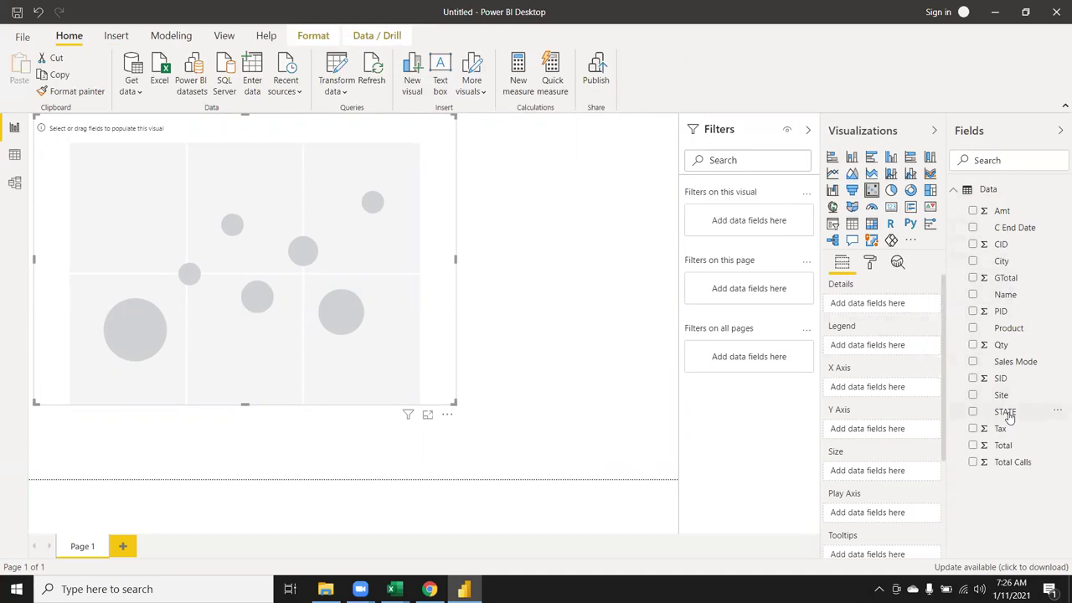
- Put City in the scatter chart's Details and Qty as the bubble size
{"action": "mouse_move", "coordinate": [1001, 262]}
{"action": "left_mouse_down"}
{"action": "mouse_move", "coordinate": [895, 314]}
{"action": "mouse_move", "coordinate": [890, 305]}
{"action": "left_mouse_up"}
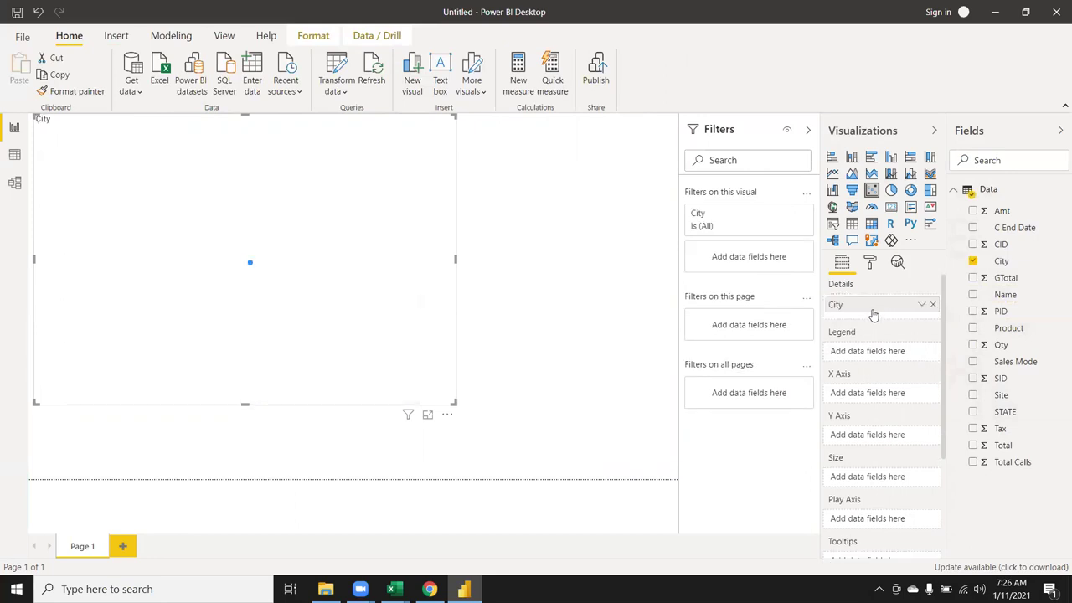
{"action": "mouse_move", "coordinate": [1004, 348]}
{"action": "left_mouse_down"}
{"action": "mouse_move", "coordinate": [985, 503]}
{"action": "mouse_move", "coordinate": [931, 517]}
{"action": "left_mouse_up"}
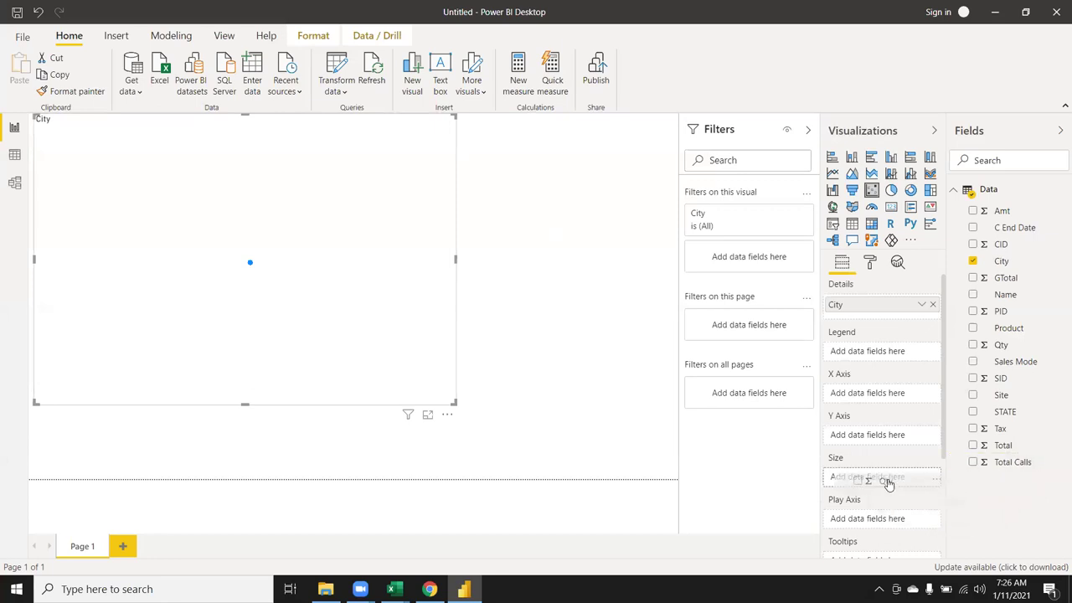
{"action": "left_click_drag", "start_coordinate": [930, 517], "coordinate": [883, 479]}
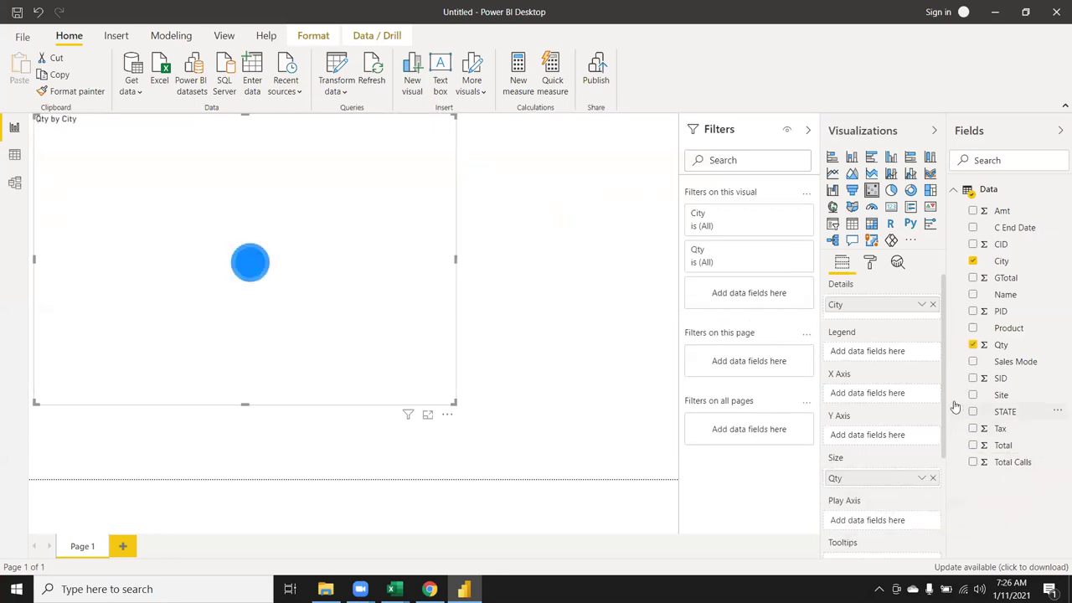
{"action": "scroll", "coordinate": [951, 438], "scroll_direction": "down", "scroll_amount": 3}
{"action": "scroll", "coordinate": [952, 469], "scroll_direction": "down", "scroll_amount": 2}
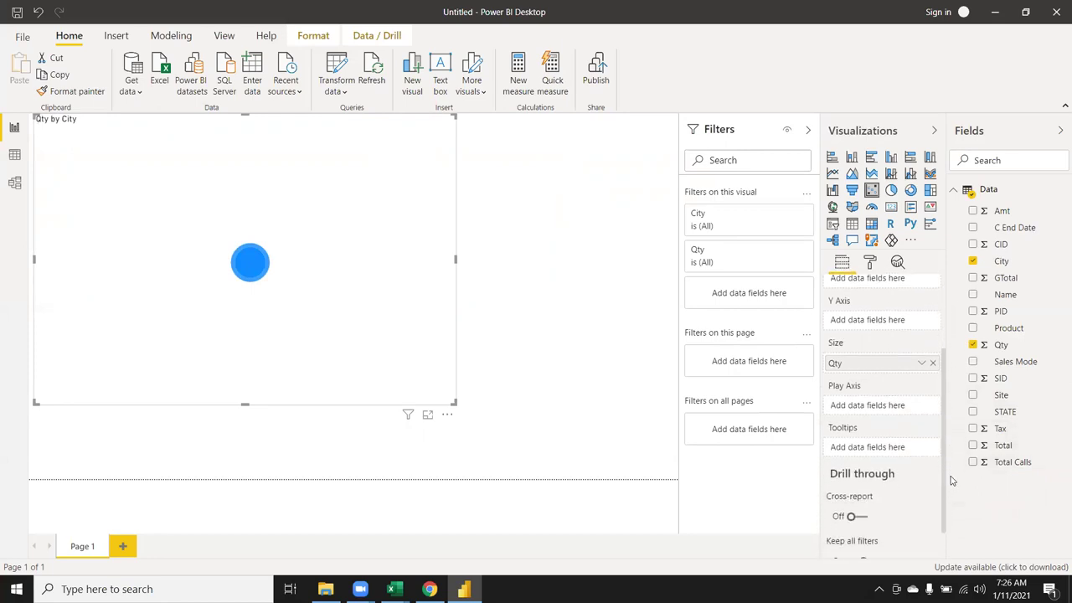
{"action": "scroll", "coordinate": [935, 411], "scroll_direction": "up", "scroll_amount": 4}
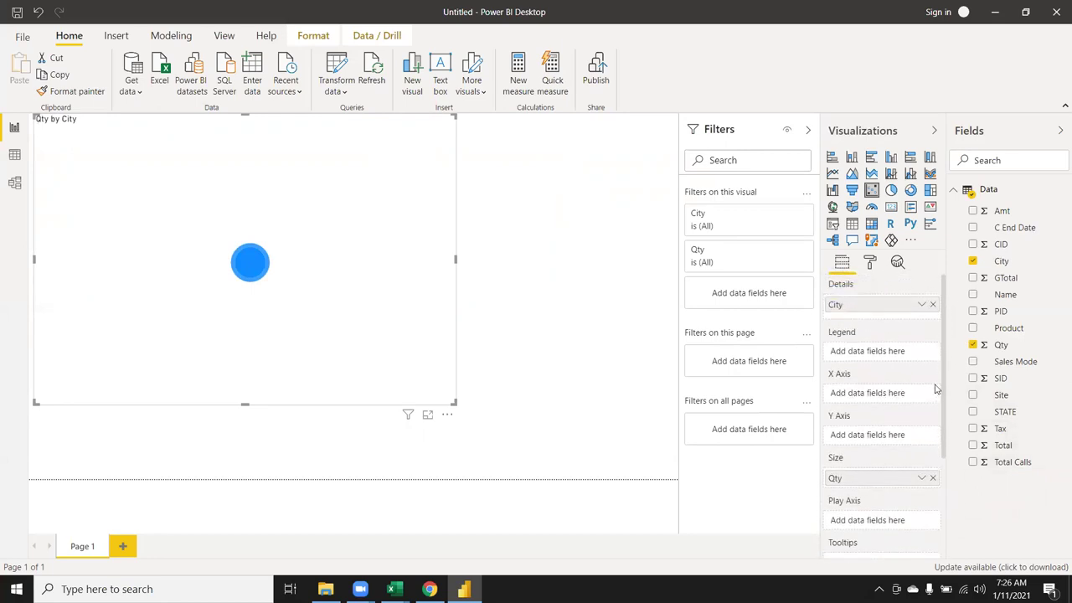
- Move Qty onto the scatter chart's horizontal X axis
{"action": "mouse_move", "coordinate": [873, 478]}
{"action": "left_mouse_down"}
{"action": "mouse_move", "coordinate": [875, 397]}
{"action": "mouse_move", "coordinate": [879, 443]}
{"action": "left_mouse_up"}
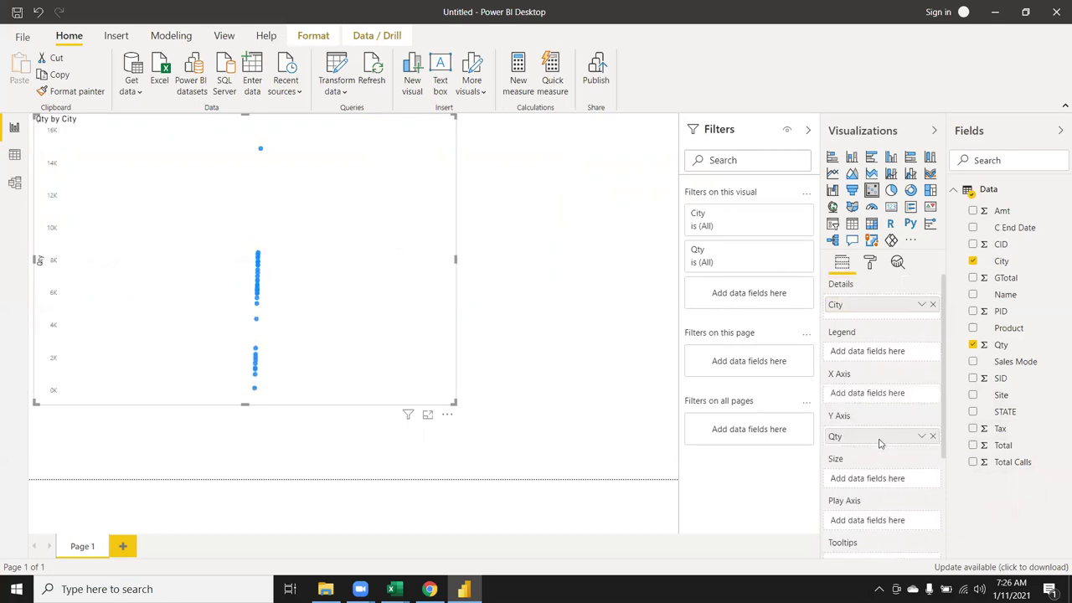
{"action": "left_click_drag", "start_coordinate": [879, 437], "coordinate": [876, 400]}
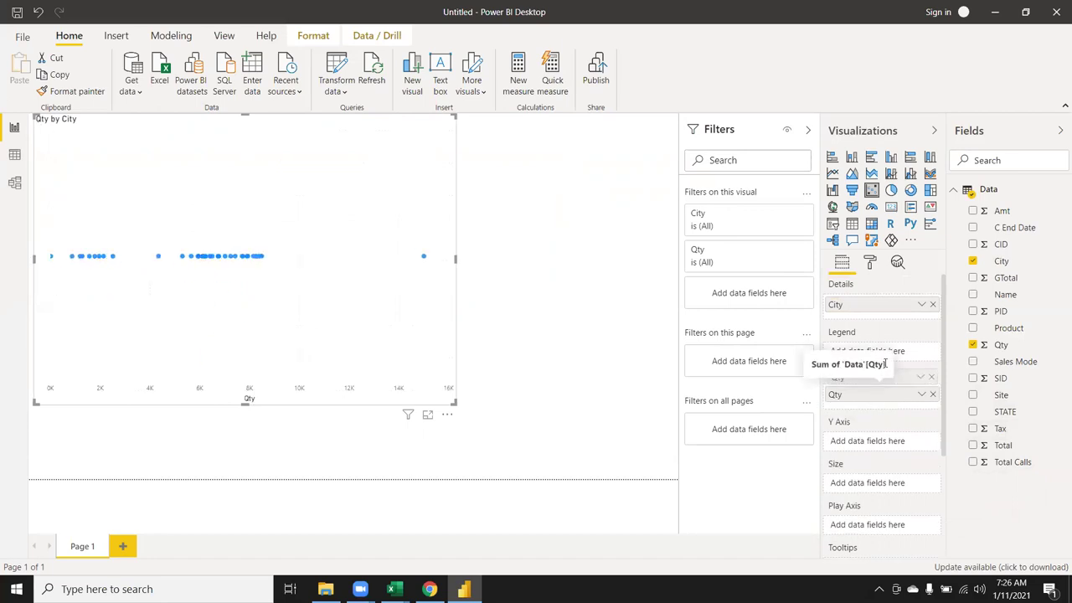
{"action": "left_click_drag", "start_coordinate": [876, 399], "coordinate": [888, 358]}
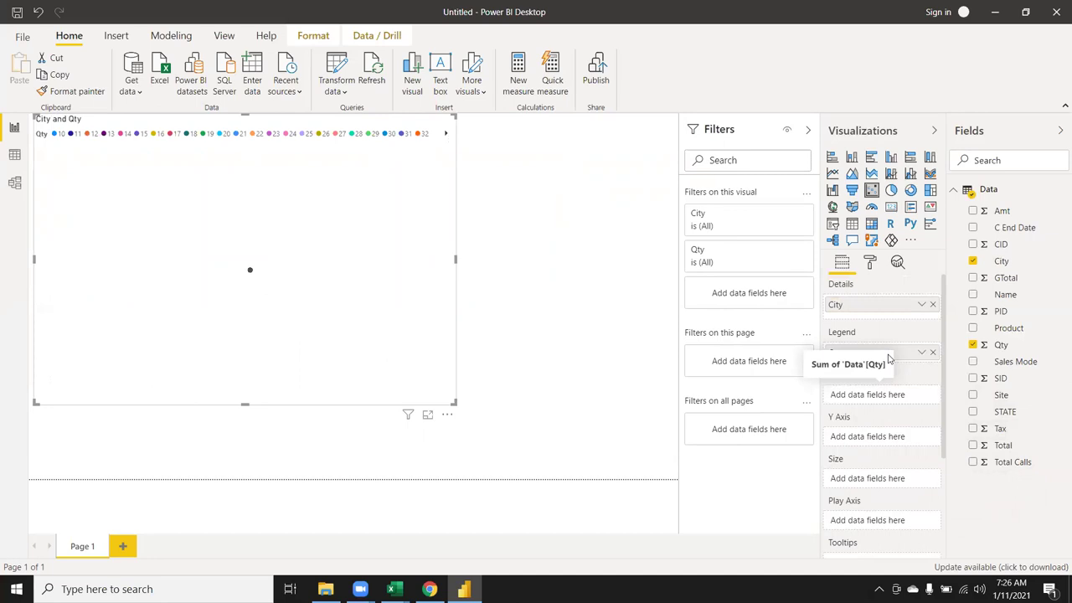
{"action": "left_click_drag", "start_coordinate": [889, 355], "coordinate": [889, 397]}
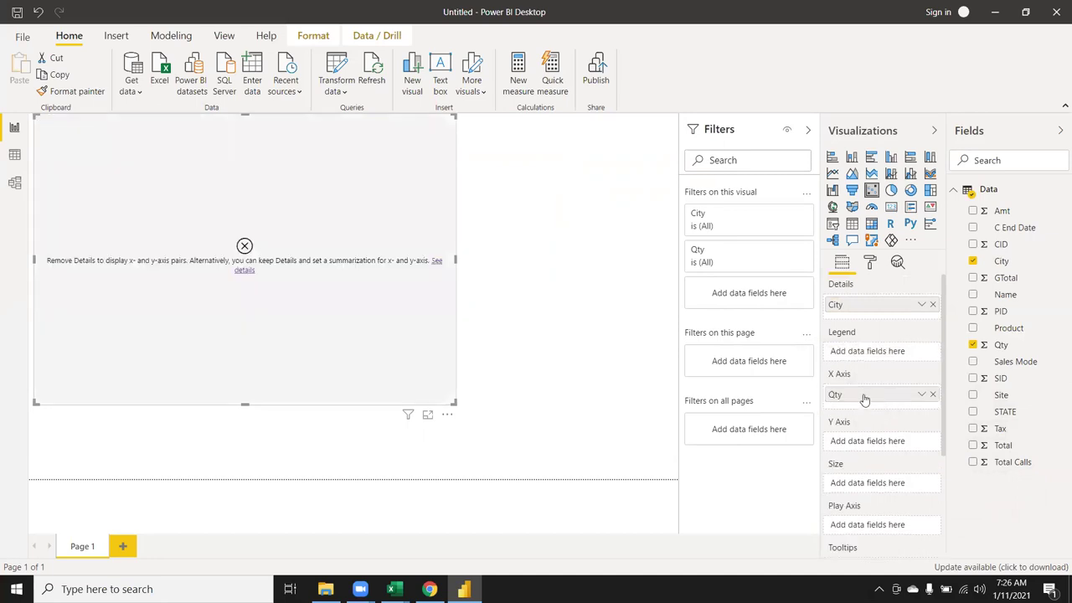
{"action": "left_click", "coordinate": [933, 395]}
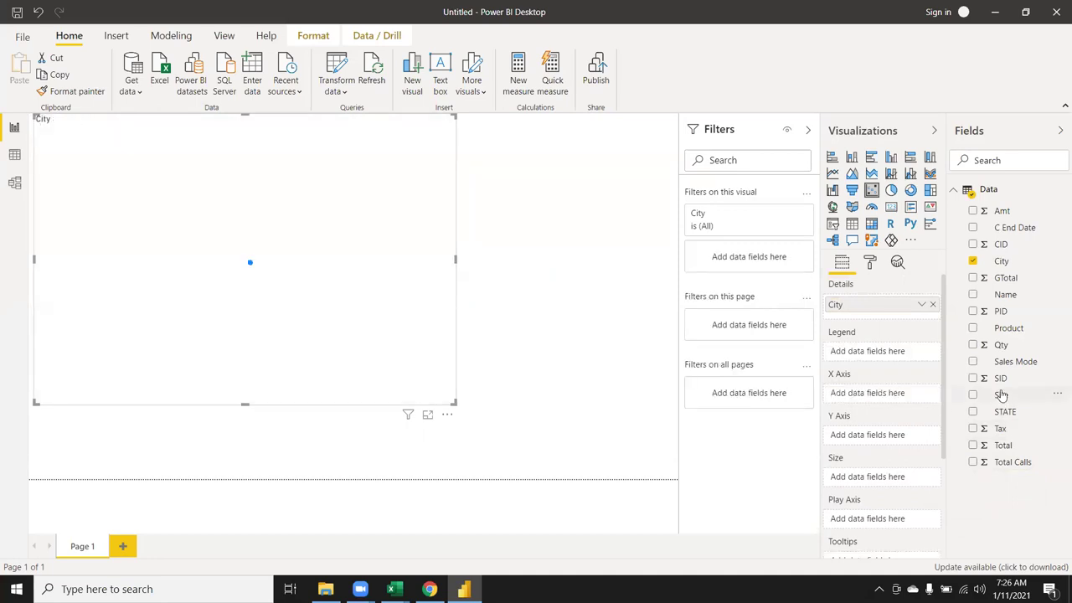
{"action": "left_click_drag", "start_coordinate": [1001, 345], "coordinate": [863, 396]}
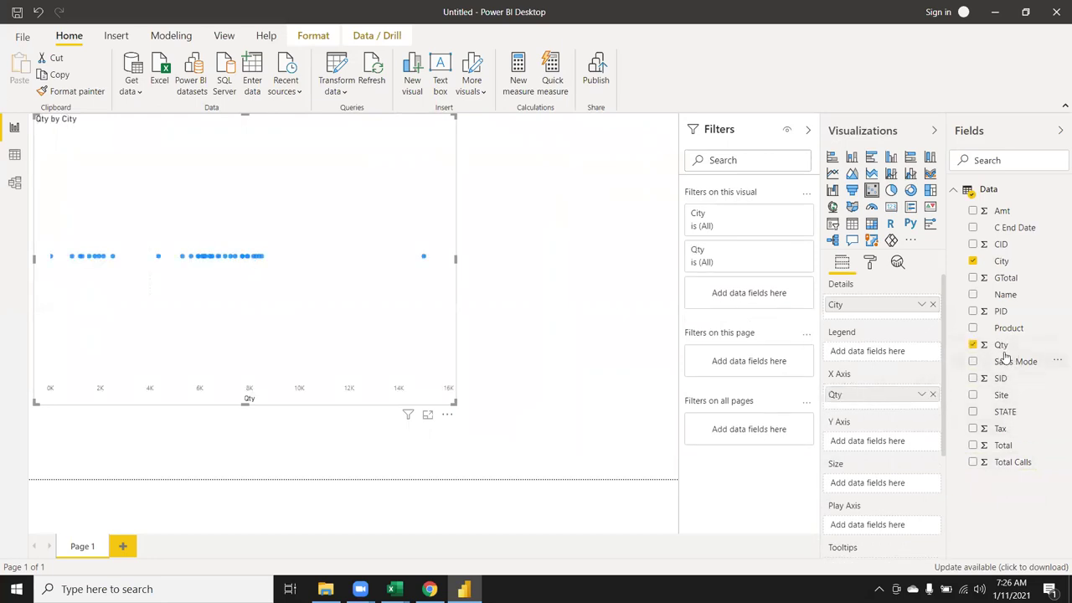
- Colour the scatter dots by Product, size them by Qty, then delete the chart
{"action": "left_click_drag", "start_coordinate": [1014, 333], "coordinate": [895, 361]}
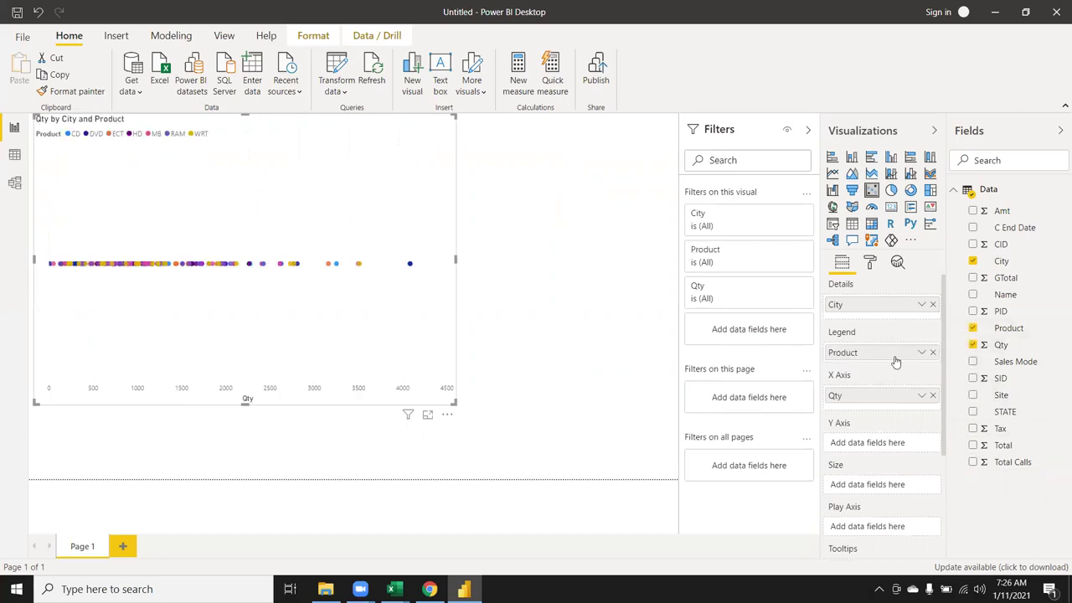
{"action": "scroll", "coordinate": [917, 444], "scroll_direction": "down", "scroll_amount": 1}
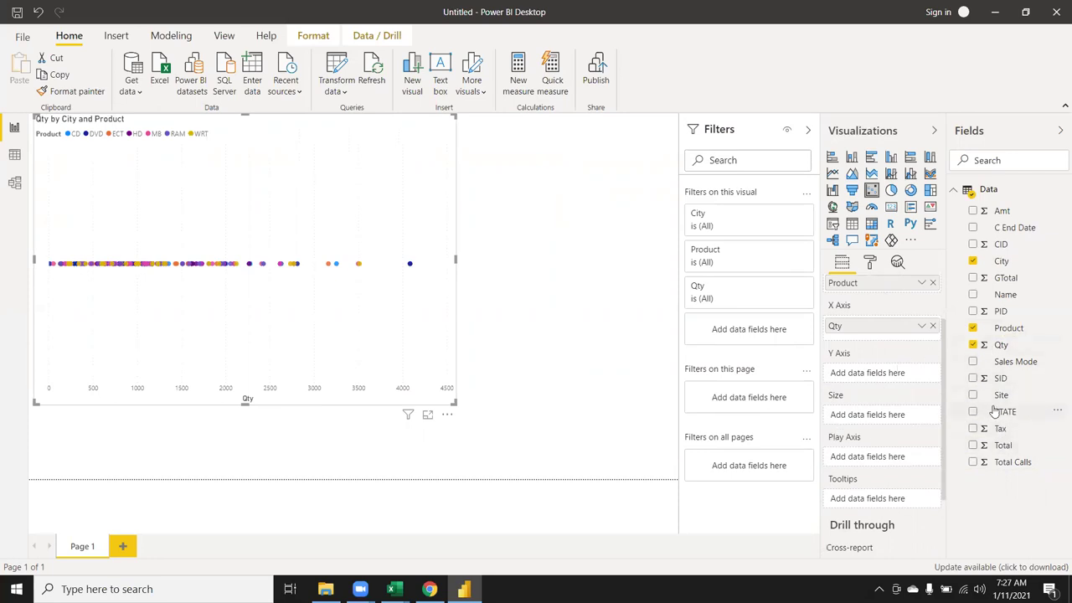
{"action": "mouse_move", "coordinate": [1000, 344]}
{"action": "left_mouse_down"}
{"action": "mouse_move", "coordinate": [906, 431]}
{"action": "mouse_move", "coordinate": [884, 416]}
{"action": "left_mouse_up"}
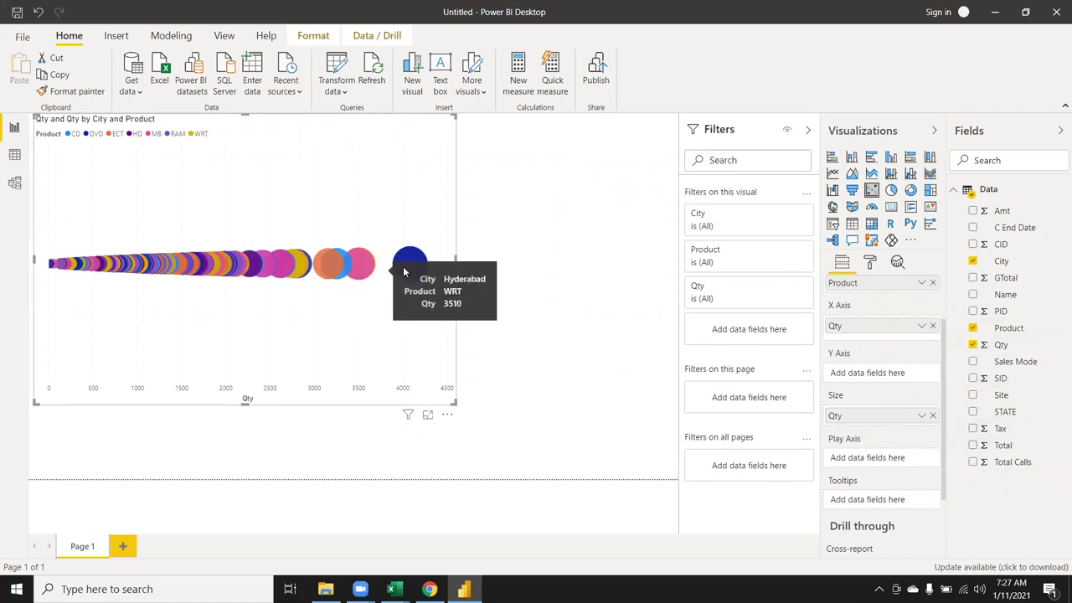
{"action": "mouse_move", "coordinate": [403, 271]}
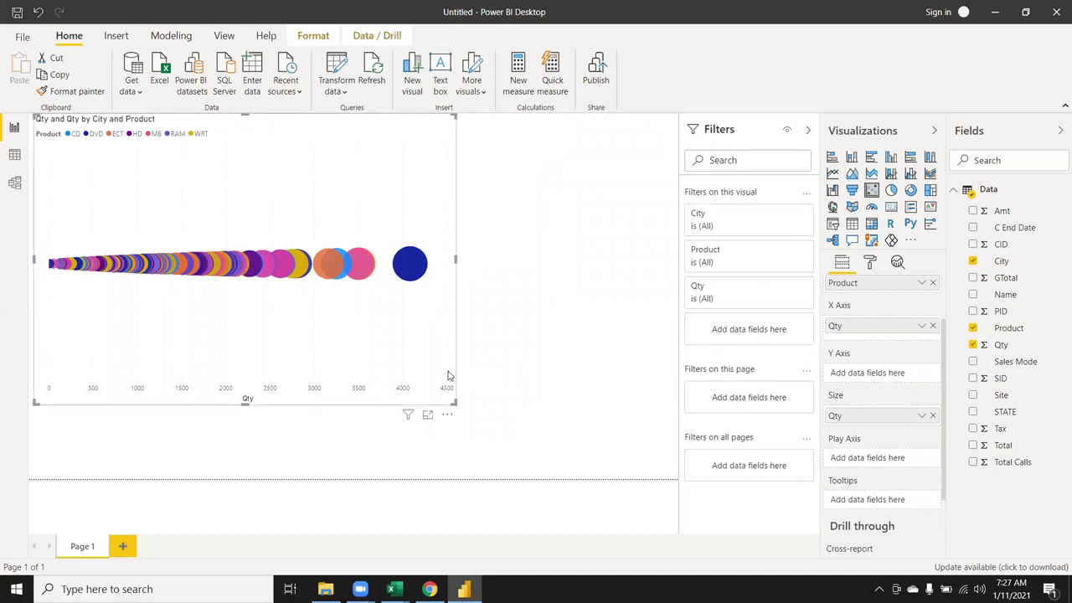
{"action": "key", "text": "Delete"}
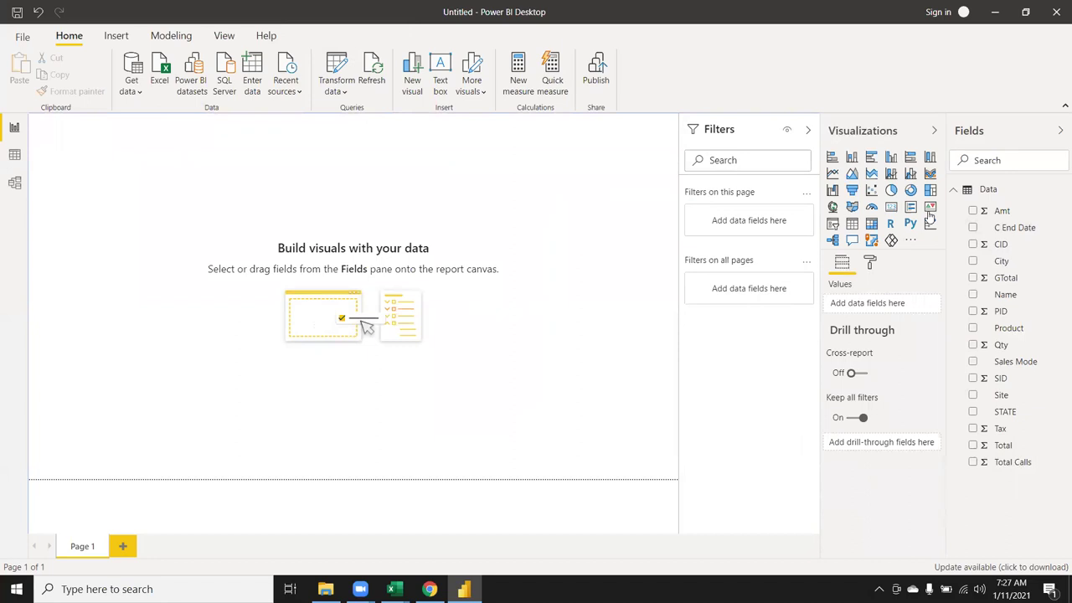
- Insert a large pie chart with Name as legend, Qty as values and Product as details
{"action": "left_click", "coordinate": [890, 191]}
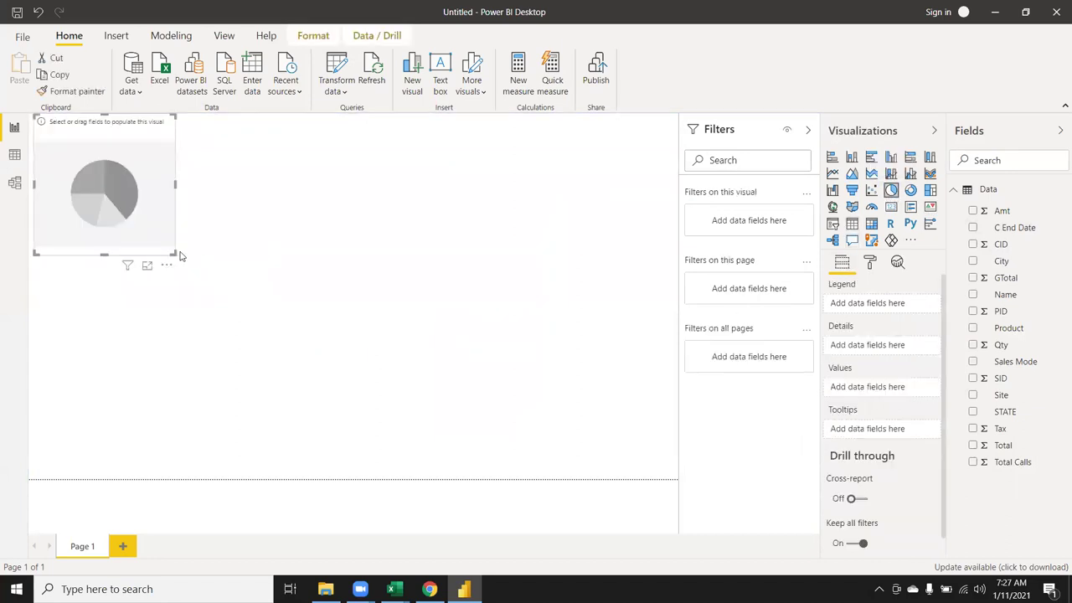
{"action": "left_click_drag", "start_coordinate": [175, 253], "coordinate": [370, 400]}
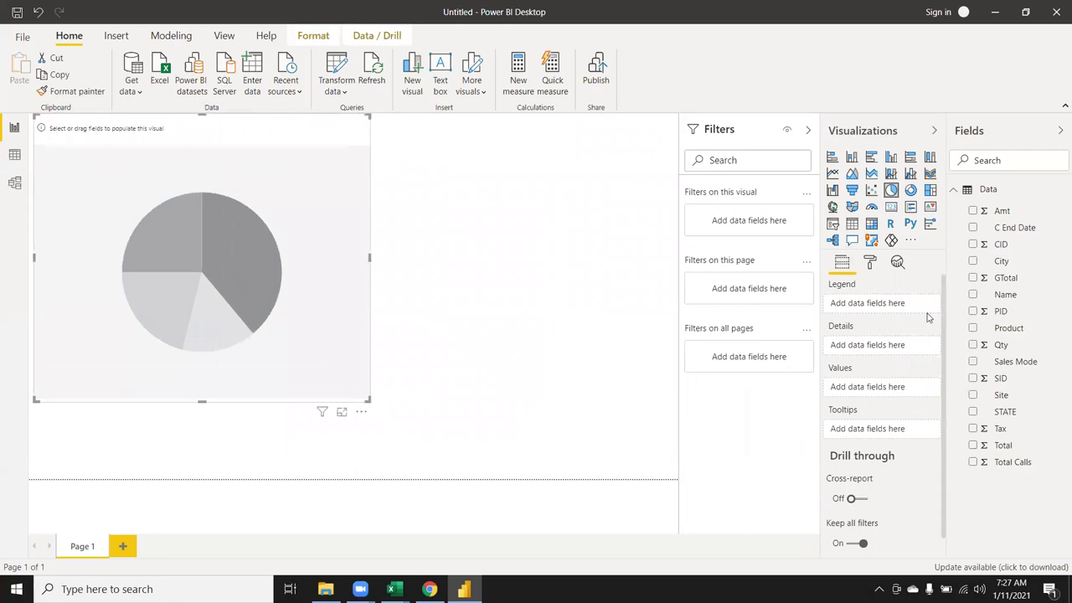
{"action": "mouse_move", "coordinate": [1028, 297]}
{"action": "left_mouse_down"}
{"action": "mouse_move", "coordinate": [859, 317]}
{"action": "mouse_move", "coordinate": [870, 312]}
{"action": "left_mouse_up"}
{"action": "mouse_move", "coordinate": [1001, 344]}
{"action": "left_mouse_down"}
{"action": "mouse_move", "coordinate": [885, 450]}
{"action": "mouse_move", "coordinate": [868, 405]}
{"action": "left_mouse_up"}
{"action": "left_click_drag", "start_coordinate": [870, 397], "coordinate": [870, 395]}
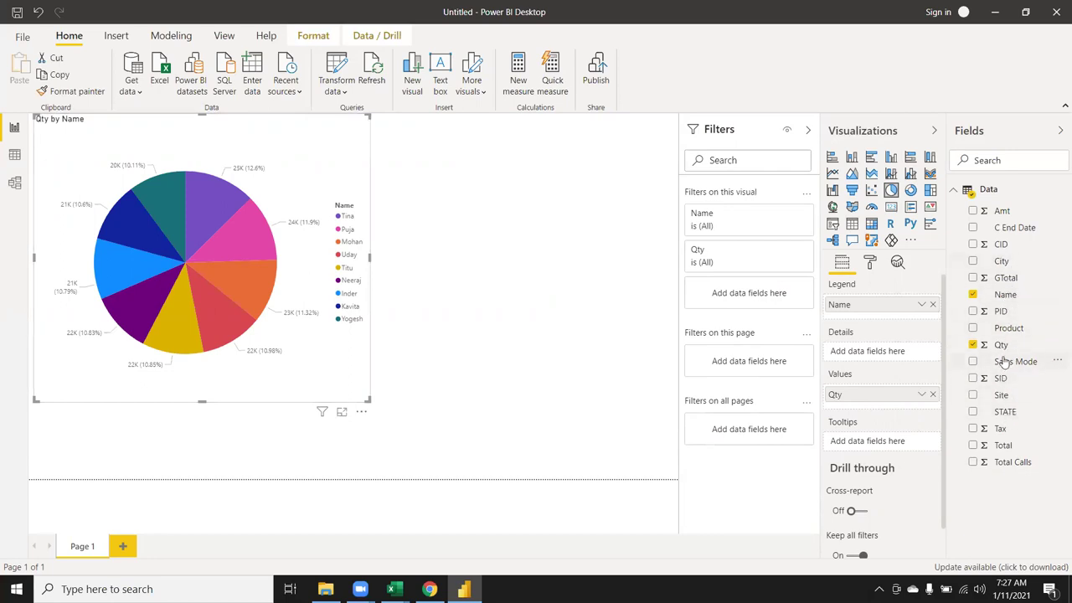
{"action": "left_click_drag", "start_coordinate": [1011, 334], "coordinate": [869, 320]}
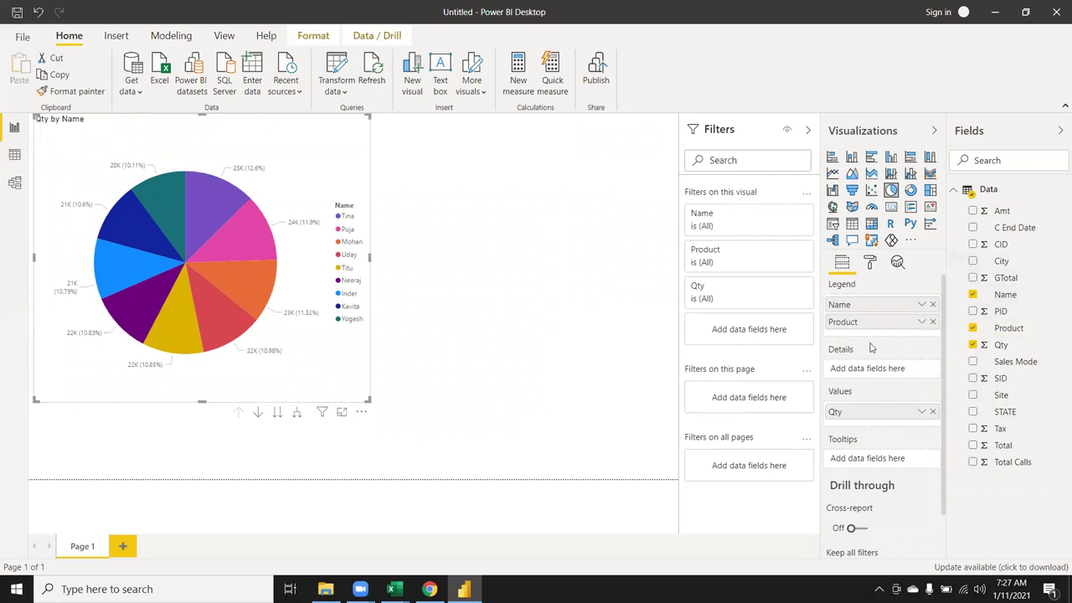
{"action": "left_click_drag", "start_coordinate": [854, 322], "coordinate": [864, 368]}
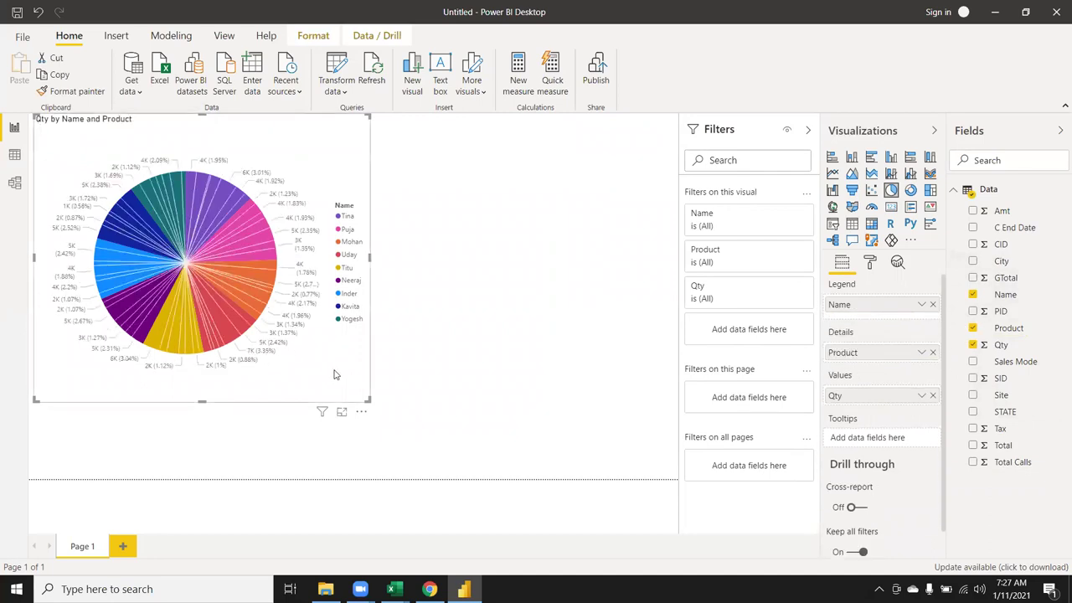
{"action": "left_click_drag", "start_coordinate": [366, 398], "coordinate": [459, 467]}
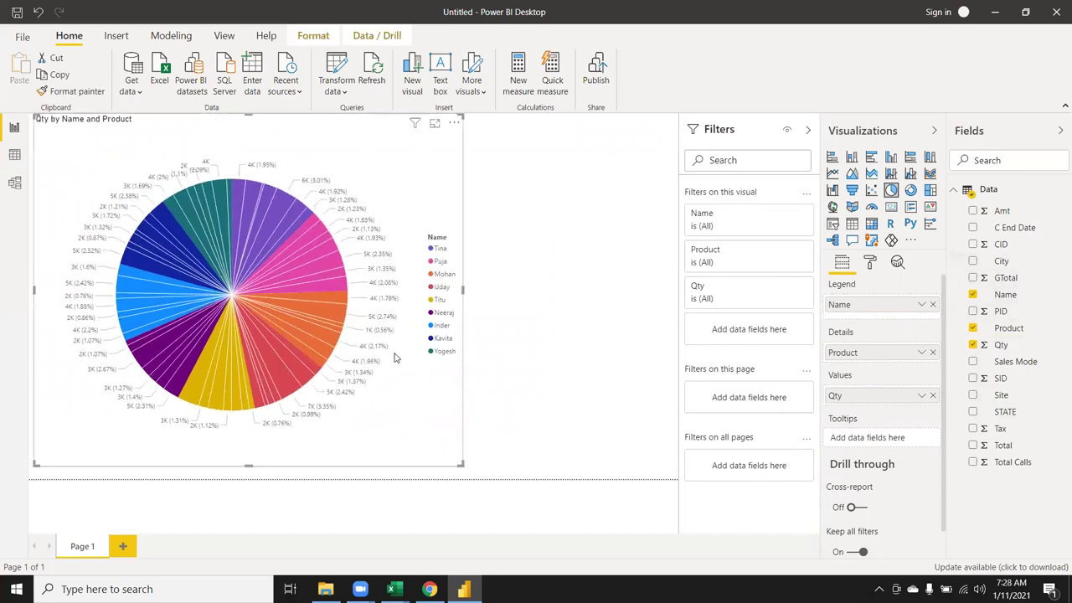
{"action": "mouse_move", "coordinate": [239, 263]}
{"action": "left_click", "coordinate": [335, 261]}
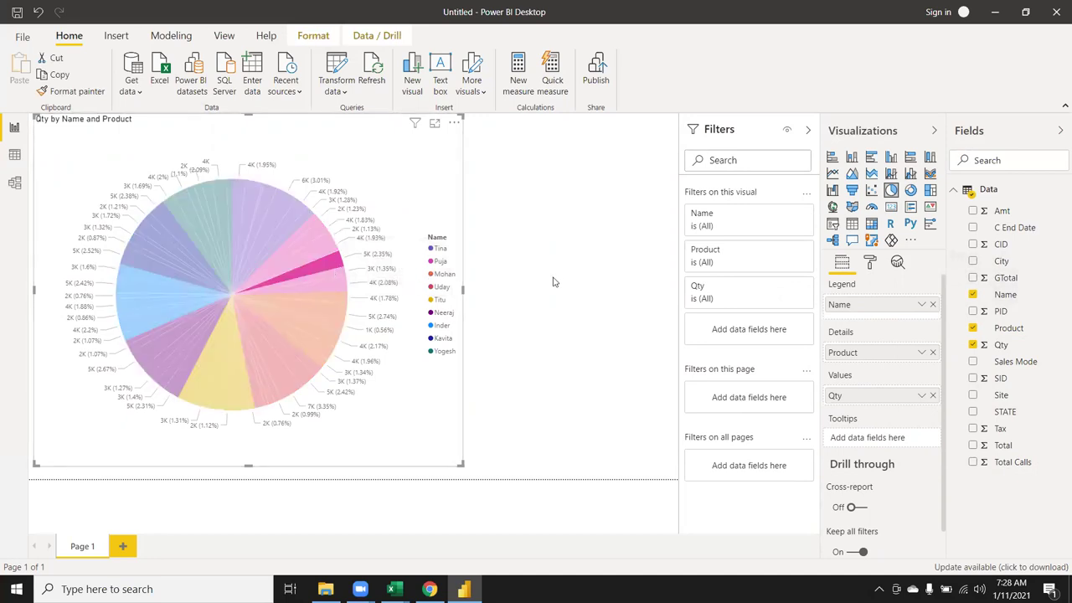
{"action": "left_click", "coordinate": [553, 282]}
{"action": "left_click", "coordinate": [312, 257]}
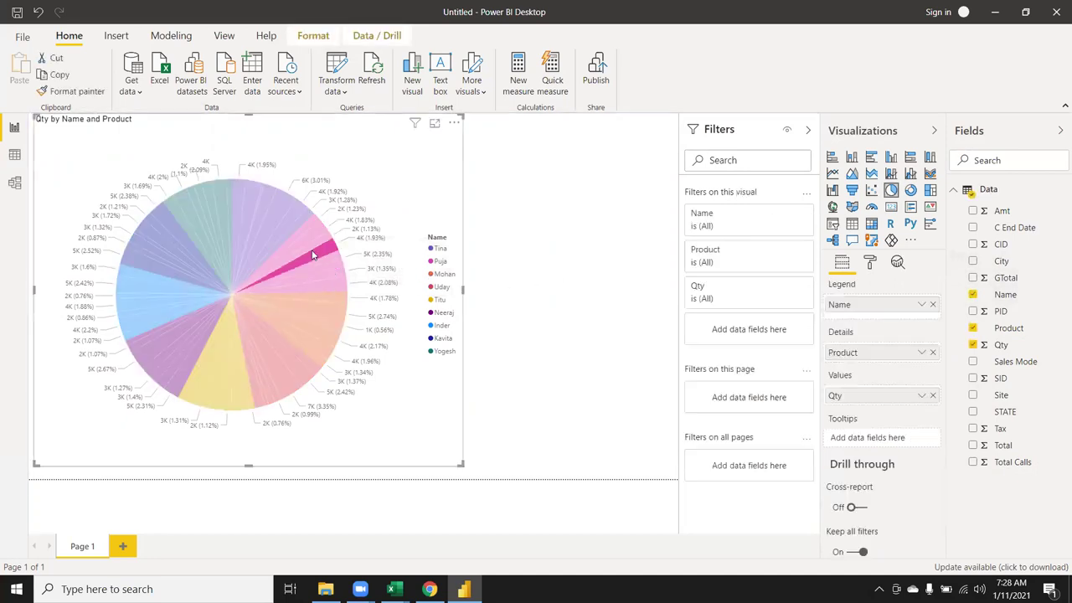
{"action": "left_click", "coordinate": [309, 247]}
{"action": "left_click", "coordinate": [308, 241]}
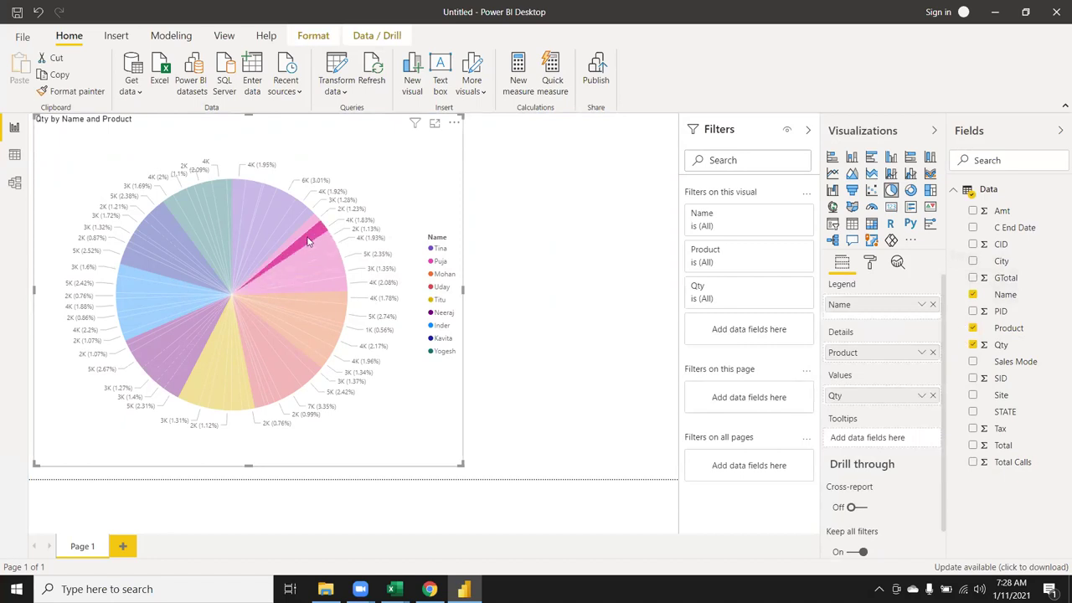
{"action": "double_click", "coordinate": [520, 280]}
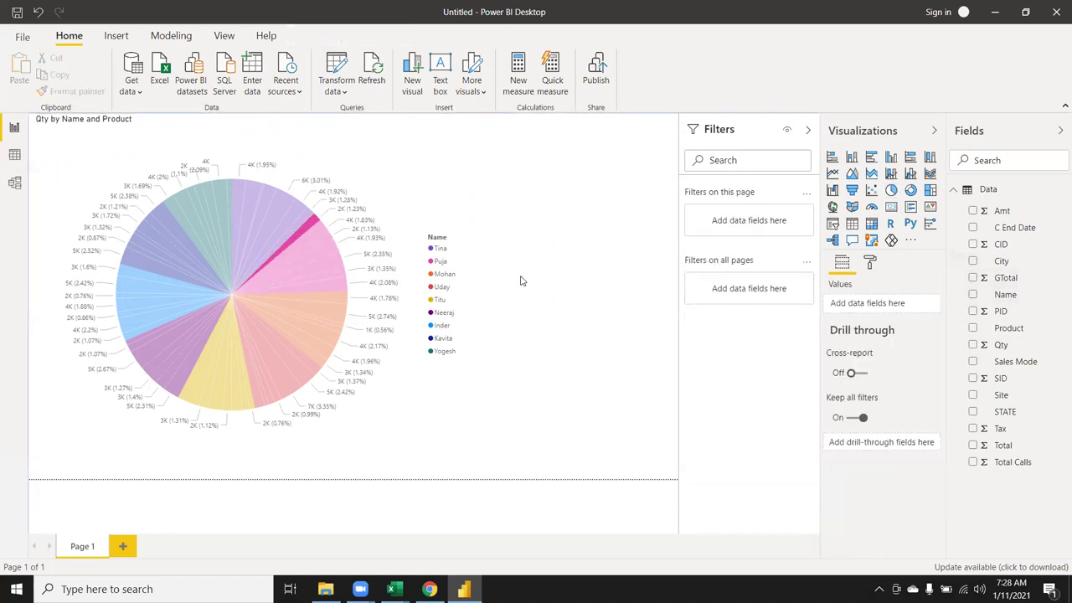
{"action": "left_click", "coordinate": [226, 311]}
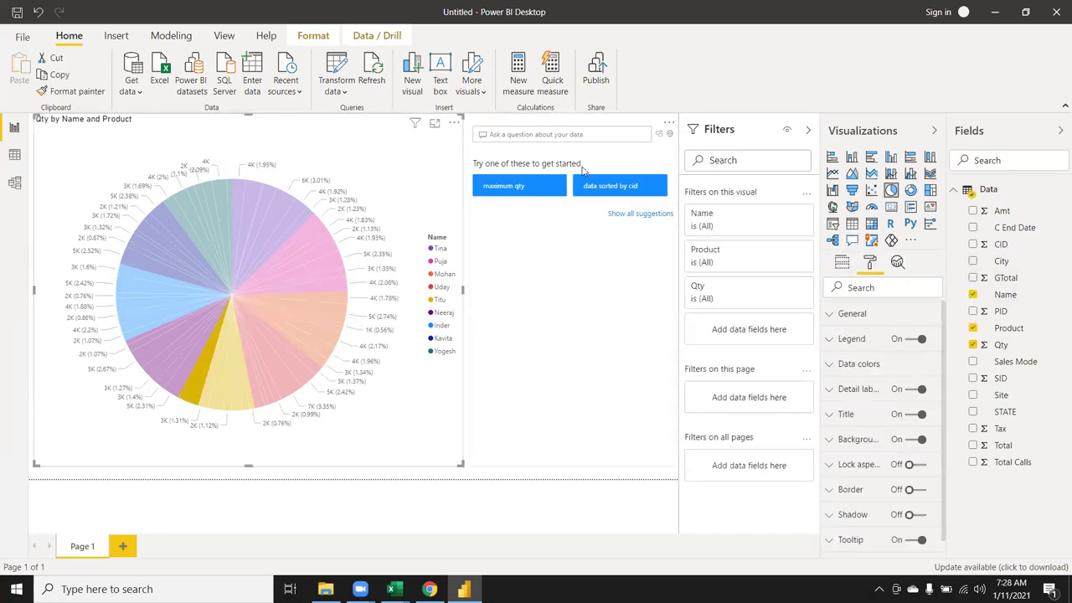
{"action": "left_click", "coordinate": [455, 452]}
{"action": "left_click", "coordinate": [669, 134]}
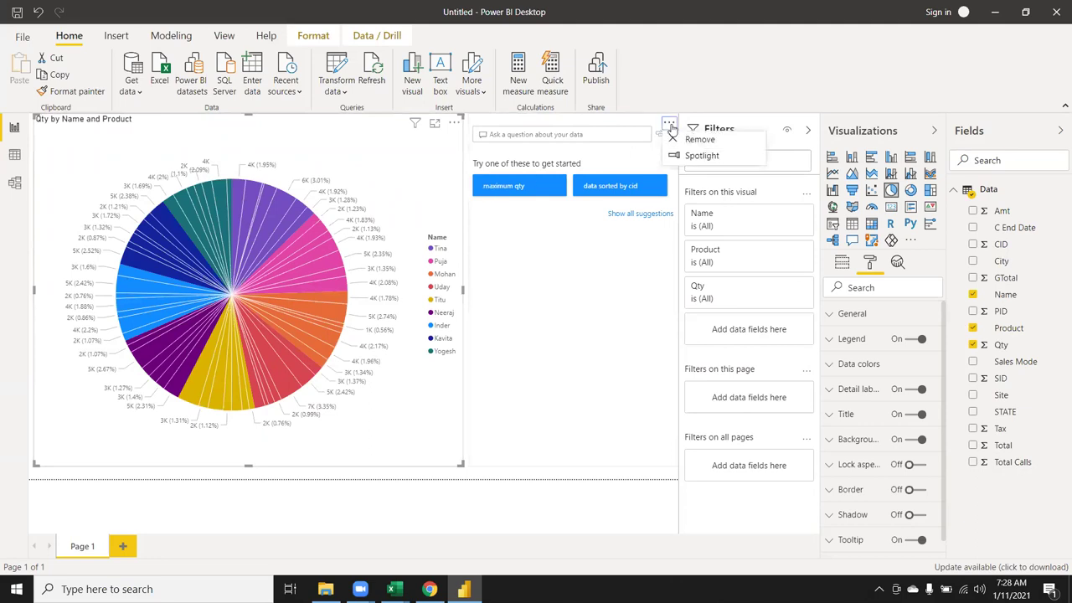
{"action": "left_click", "coordinate": [680, 140]}
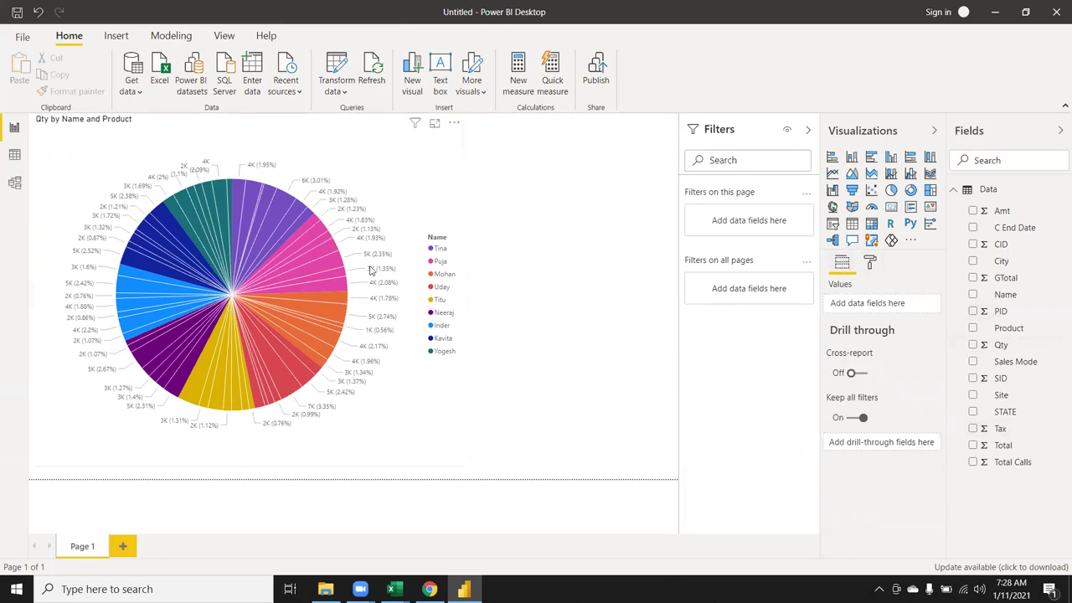
- Clear the pie's Name, Product and Qty fields and switch it to a donut chart
{"action": "left_click", "coordinate": [453, 207]}
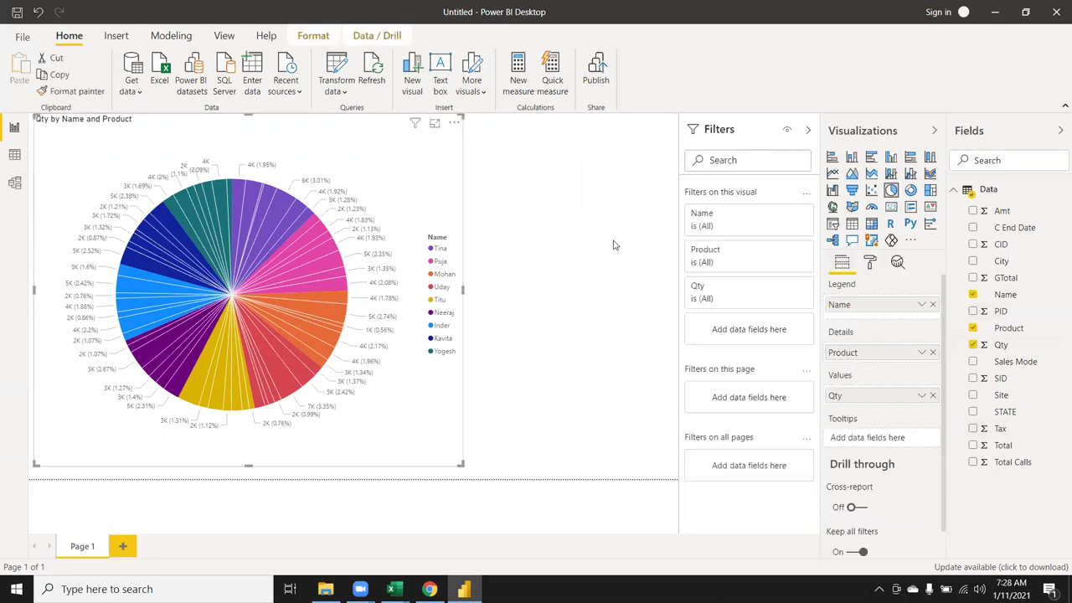
{"action": "left_click", "coordinate": [932, 305]}
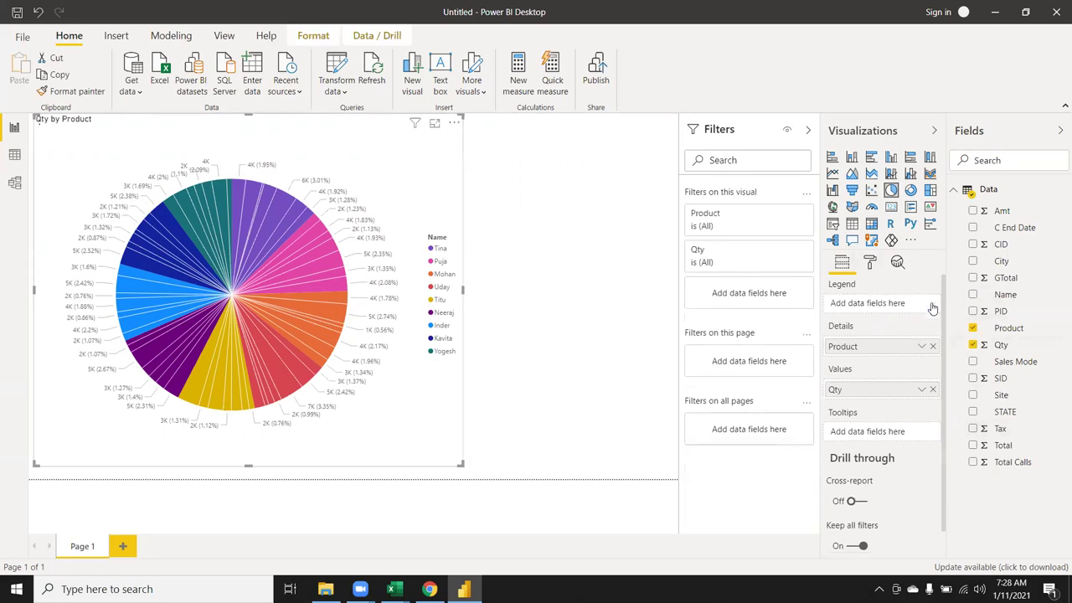
{"action": "left_click", "coordinate": [932, 351]}
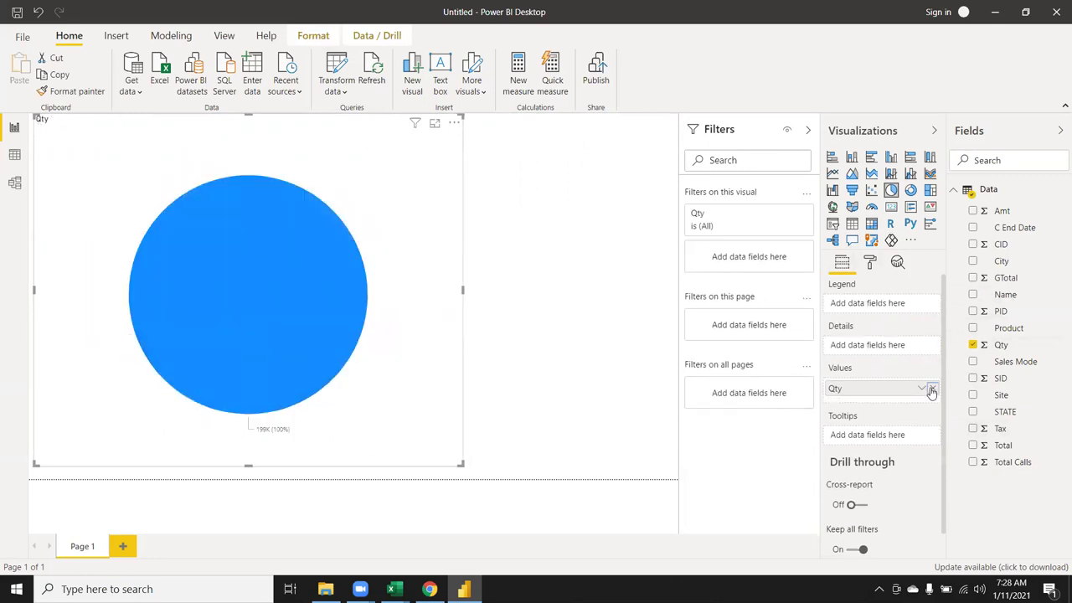
{"action": "left_click", "coordinate": [931, 391]}
{"action": "left_click", "coordinate": [910, 189]}
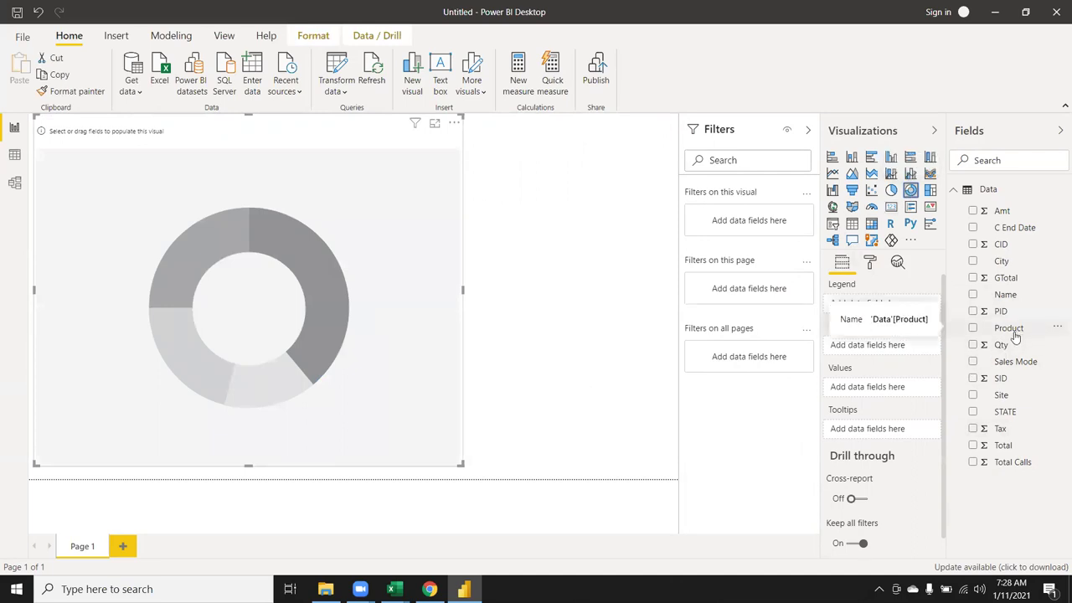
- Set Product as the donut's legend, Qty as values, and Name as details
{"action": "left_click_drag", "start_coordinate": [1011, 329], "coordinate": [878, 312]}
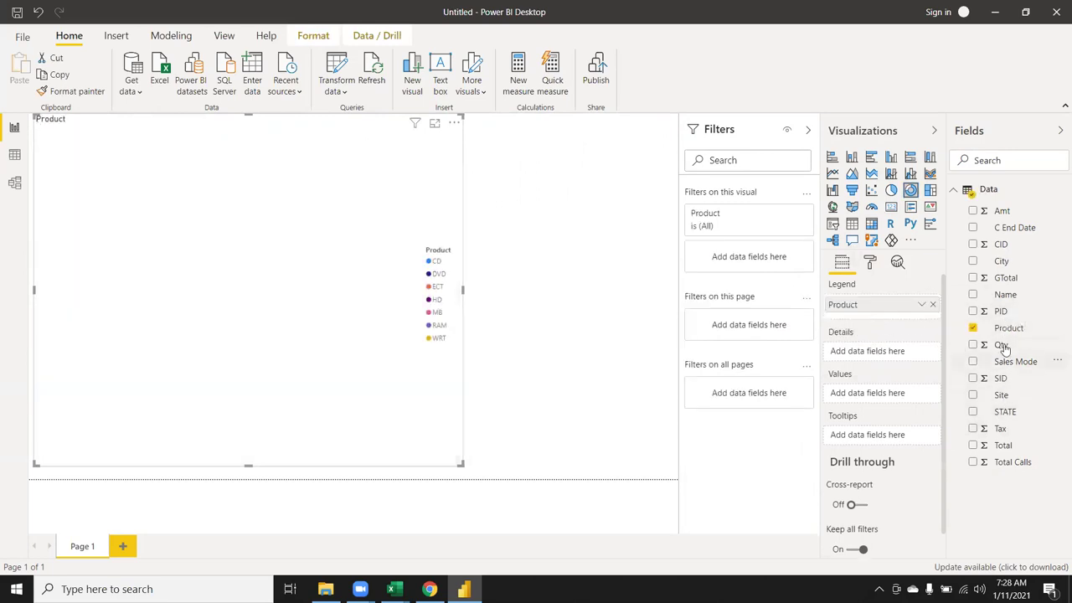
{"action": "mouse_move", "coordinate": [1004, 349]}
{"action": "left_mouse_down"}
{"action": "mouse_move", "coordinate": [871, 405]}
{"action": "mouse_move", "coordinate": [870, 396]}
{"action": "left_mouse_up"}
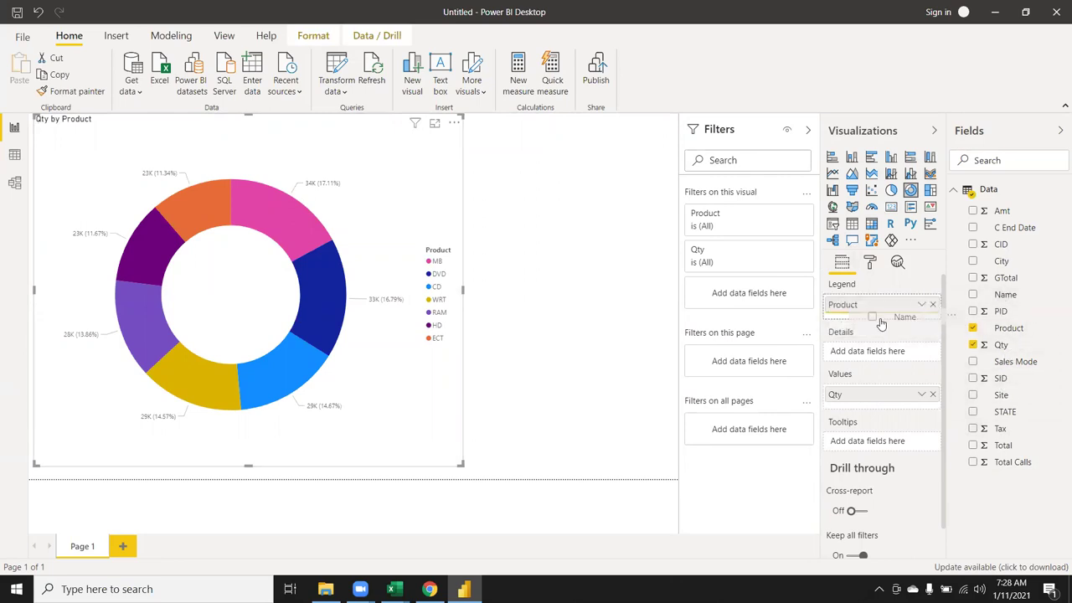
{"action": "left_click_drag", "start_coordinate": [1003, 293], "coordinate": [884, 323]}
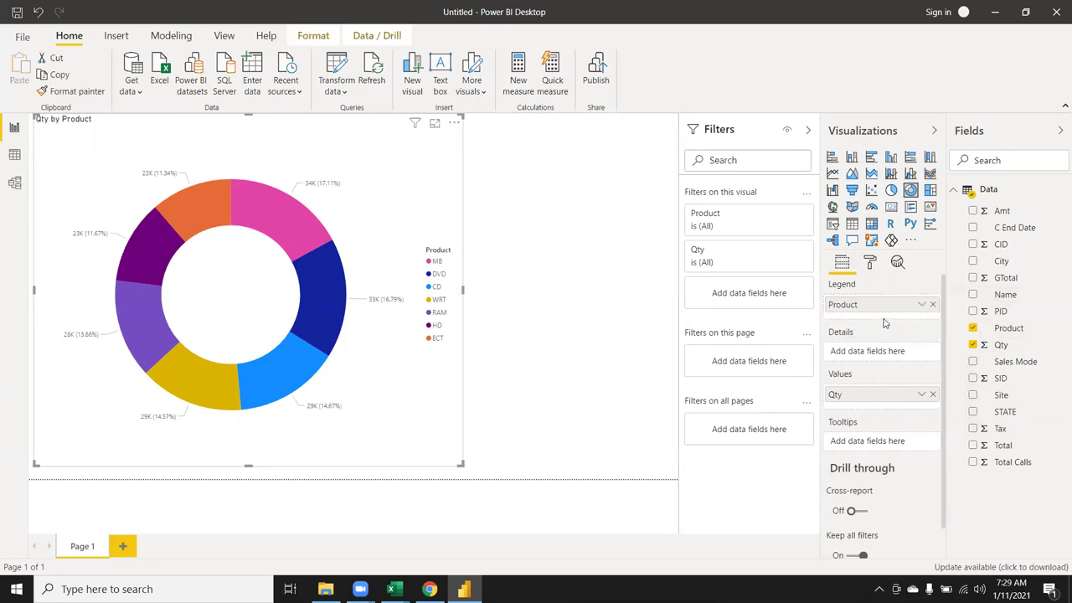
{"action": "left_click_drag", "start_coordinate": [1004, 294], "coordinate": [869, 319]}
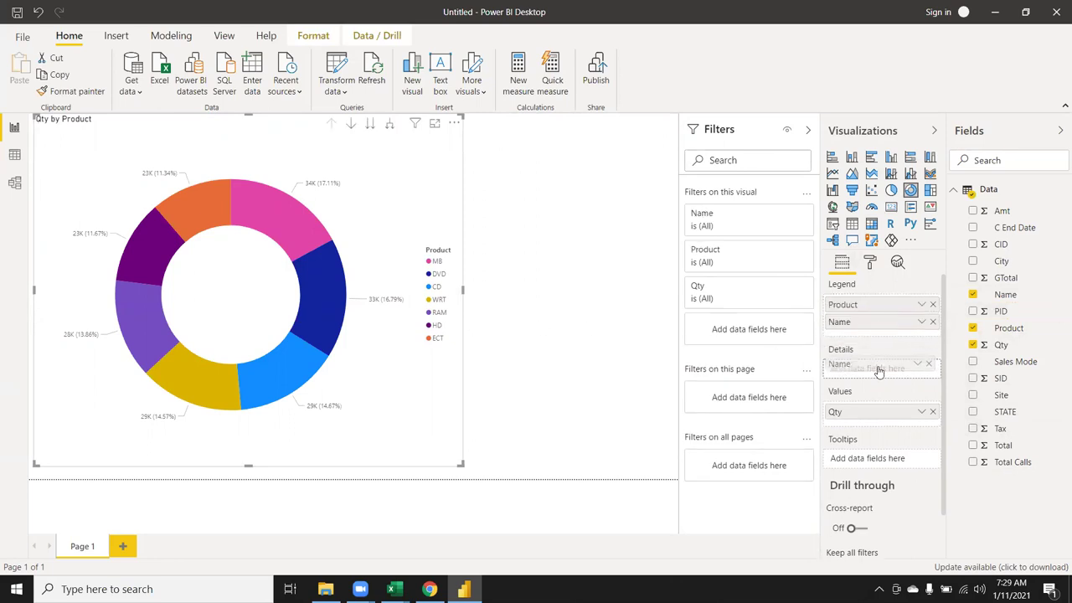
{"action": "left_click_drag", "start_coordinate": [879, 325], "coordinate": [878, 371]}
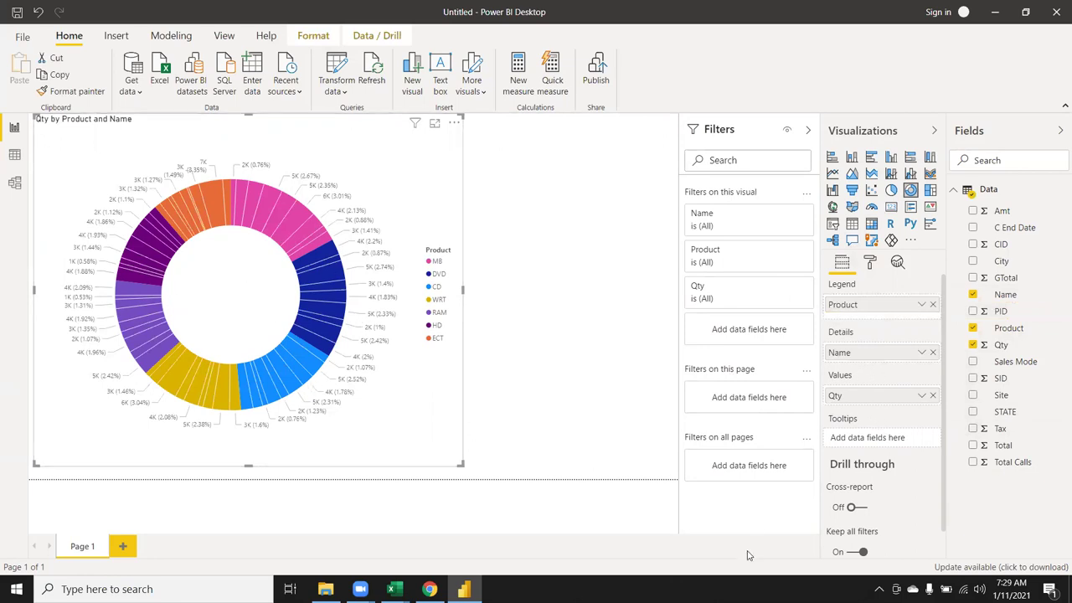
- Switch the donut to a treemap and widen it across the page
{"action": "left_click", "coordinate": [929, 190]}
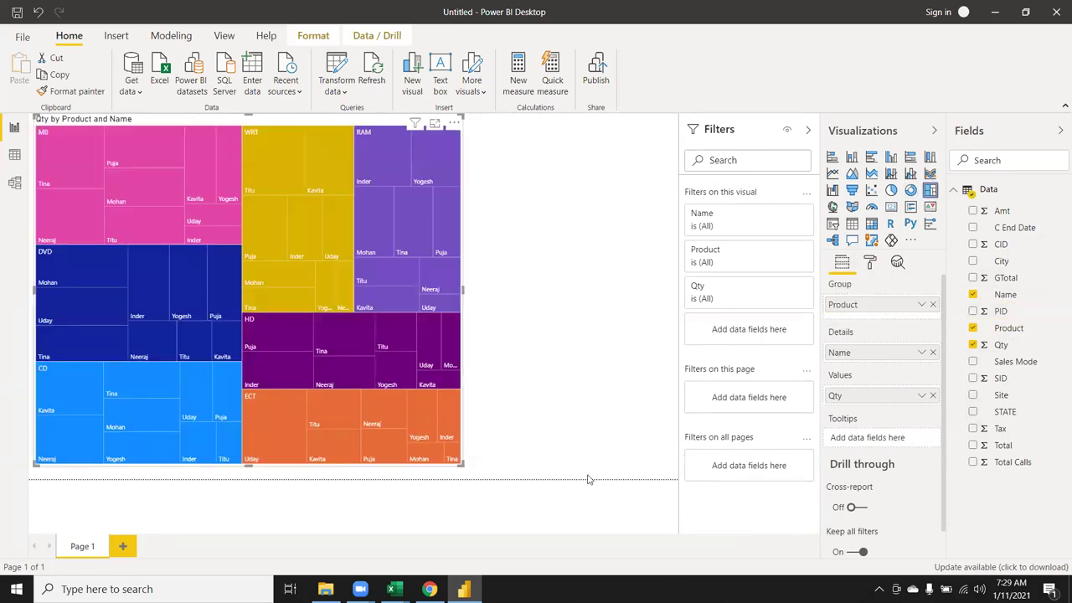
{"action": "left_click_drag", "start_coordinate": [458, 463], "coordinate": [674, 473]}
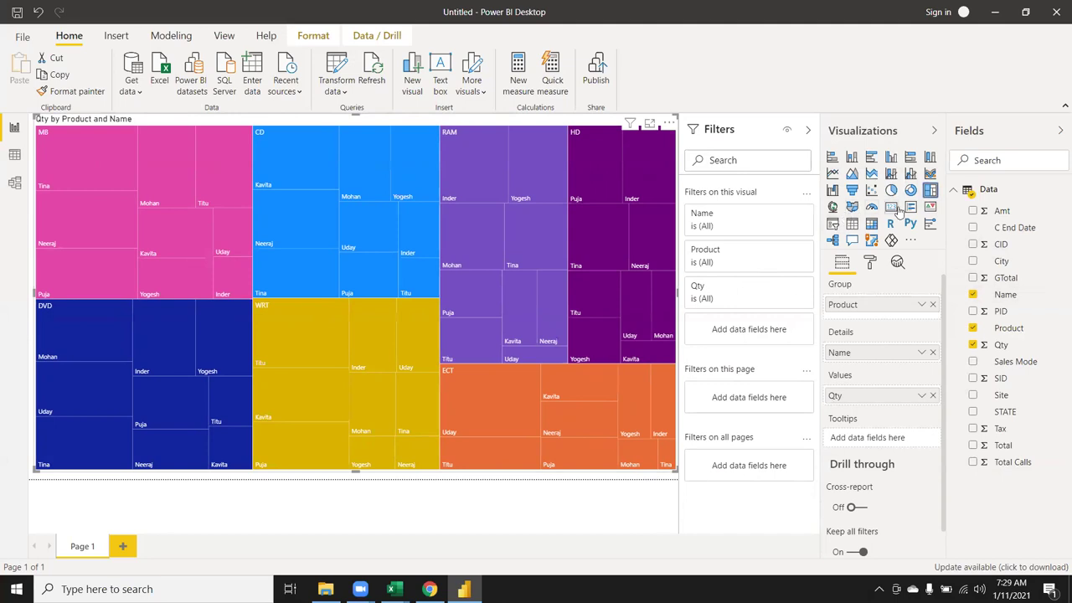
{"action": "left_click_drag", "start_coordinate": [673, 470], "coordinate": [638, 472]}
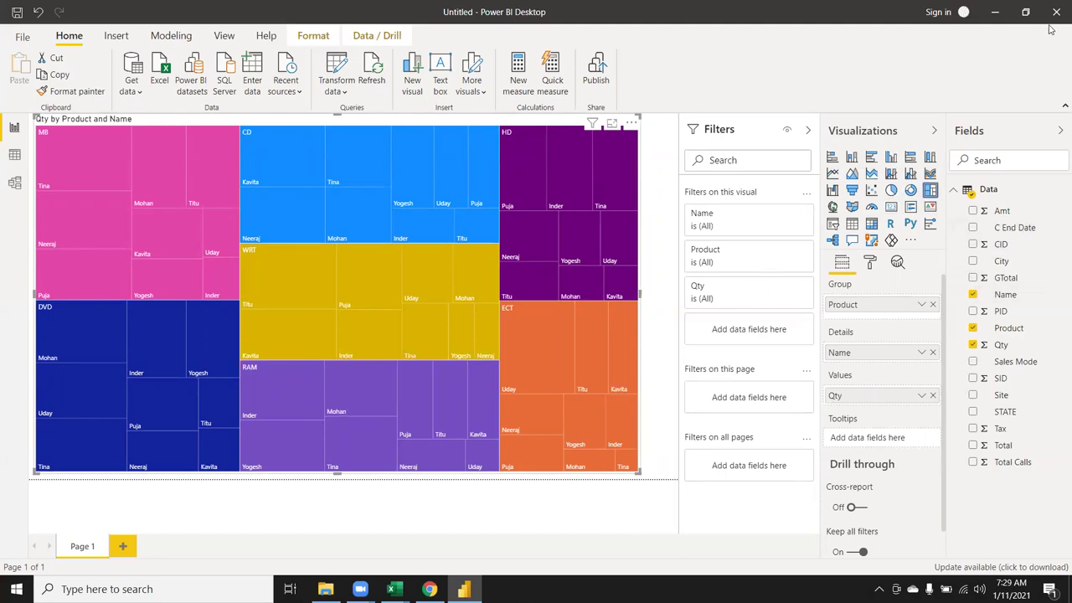
- Minimize Power BI Desktop to reveal Excel's Book13 workbook on Sheet5
{"action": "left_click", "coordinate": [995, 12]}
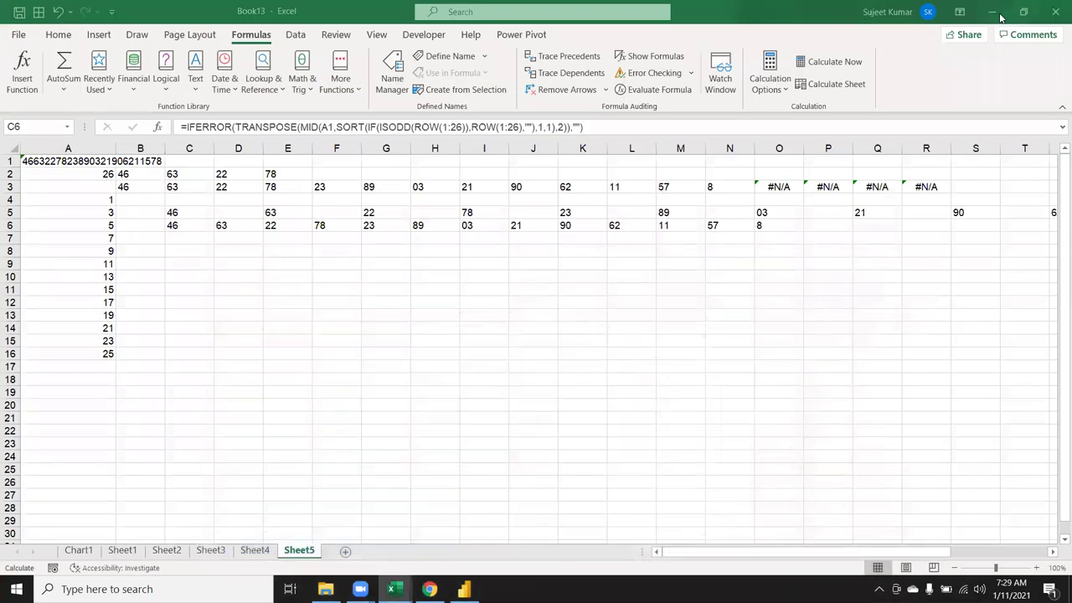